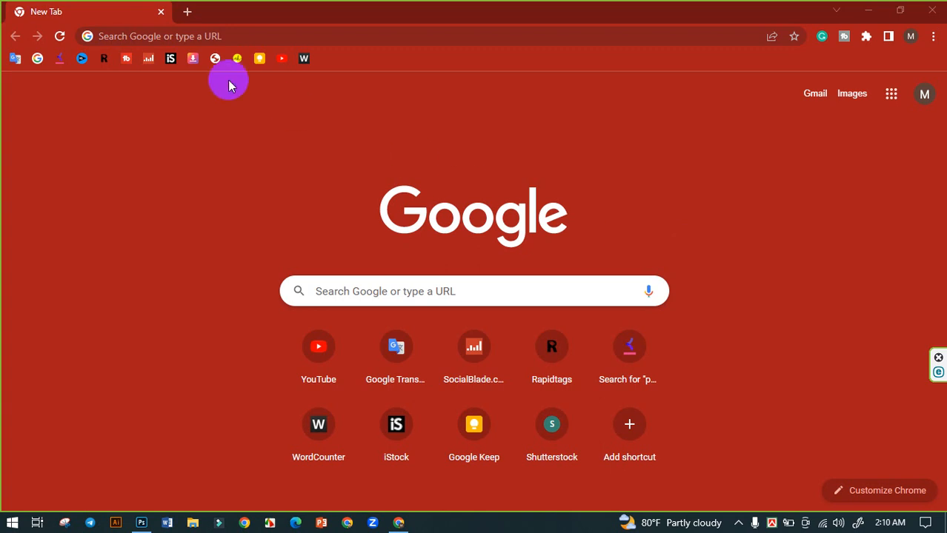
# - Search Google for "canva" and open the Canva website from the results
pyautogui.click(215, 36)
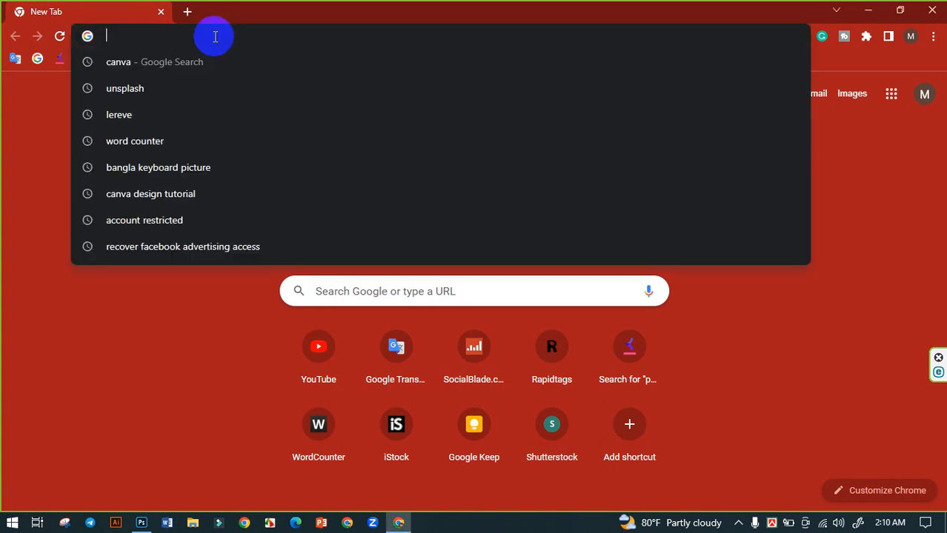
pyautogui.write('canva')
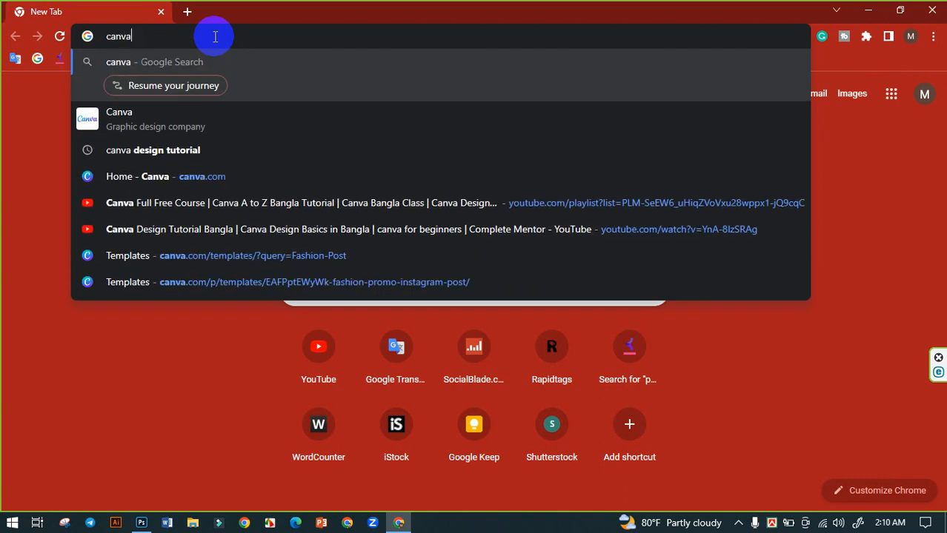
pyautogui.press('Return')
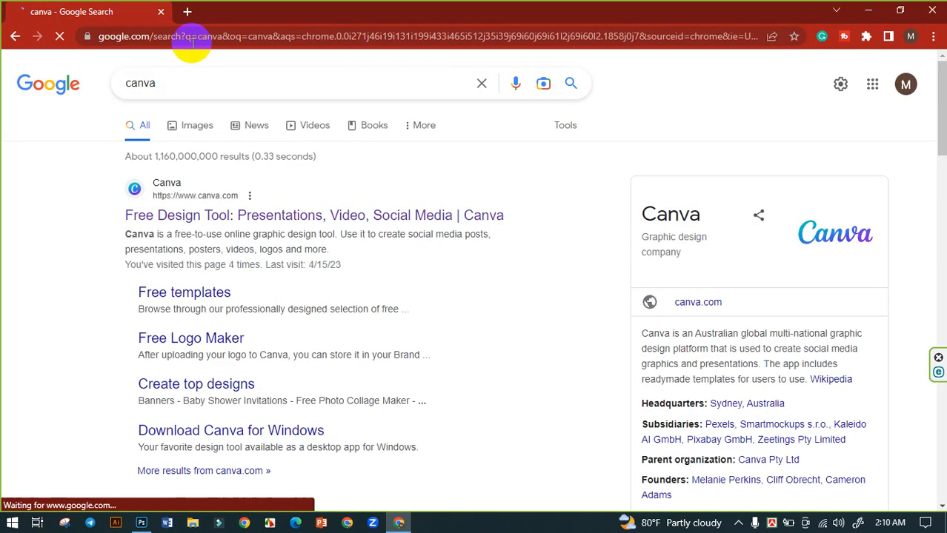
pyautogui.click(227, 221)
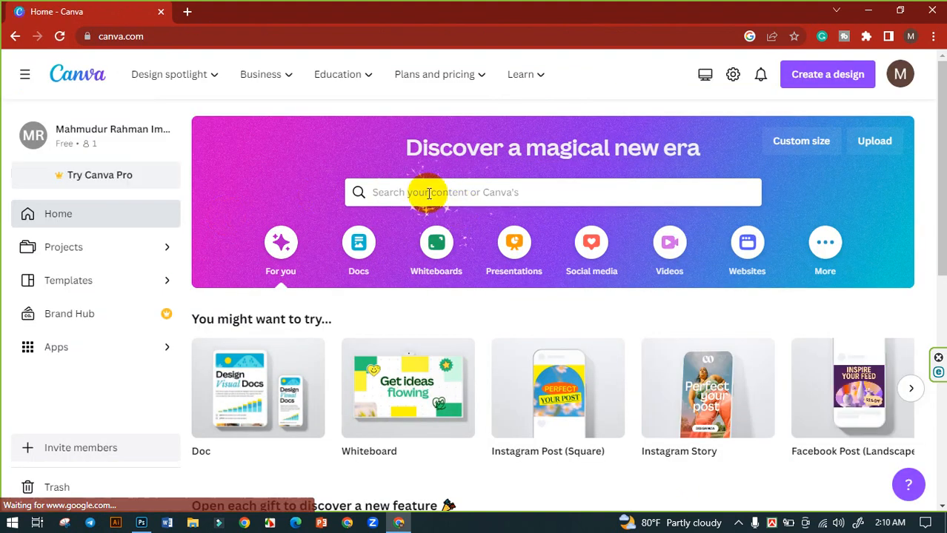
# - Search Canva's templates for "fashion post"
pyautogui.click(428, 193)
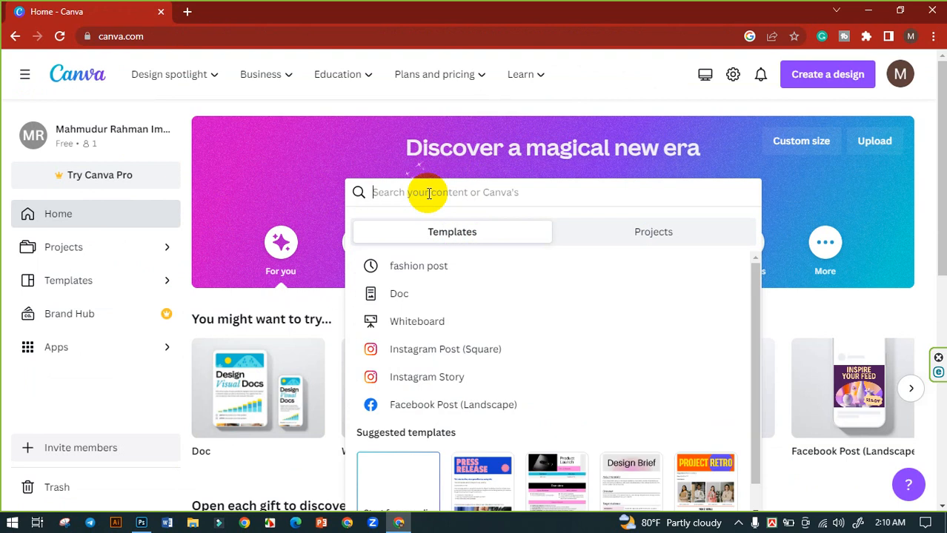
pyautogui.write('fash')
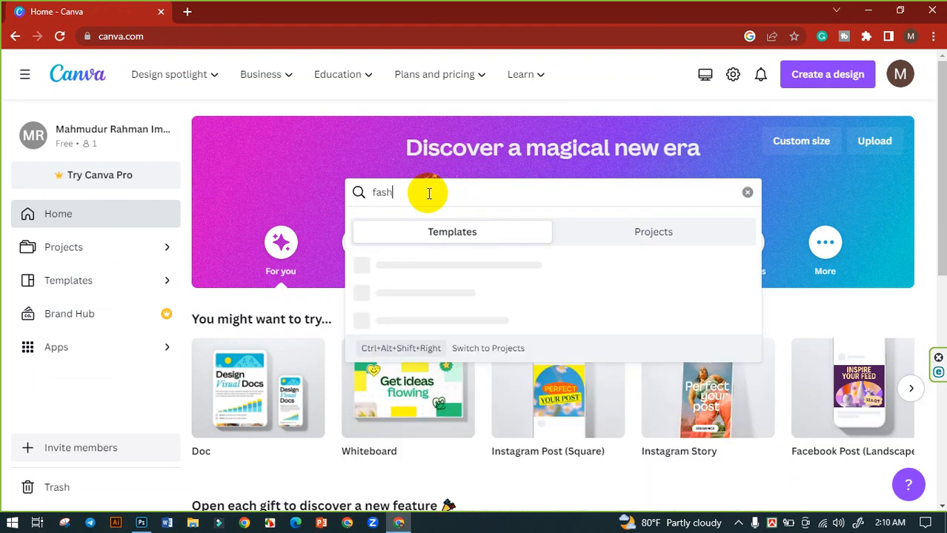
pyautogui.write('ion post')
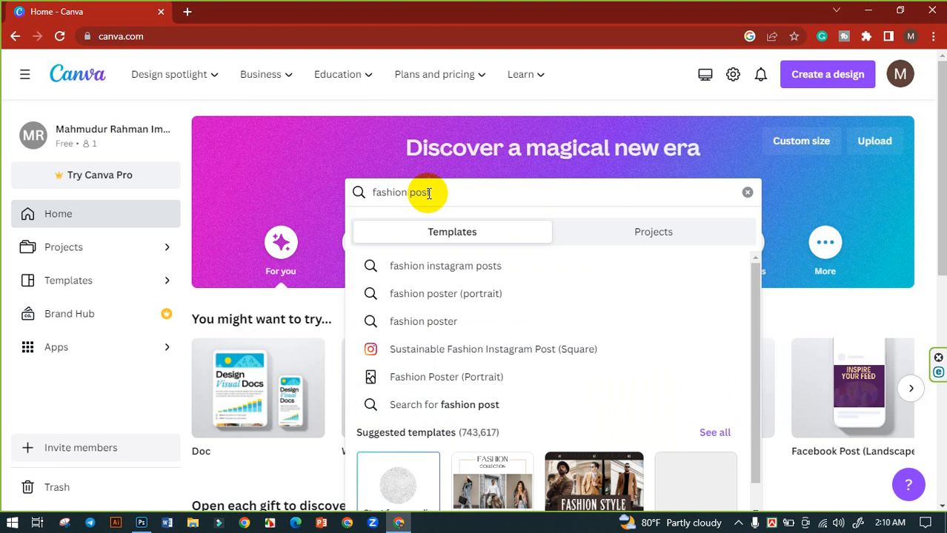
pyautogui.press('Return')
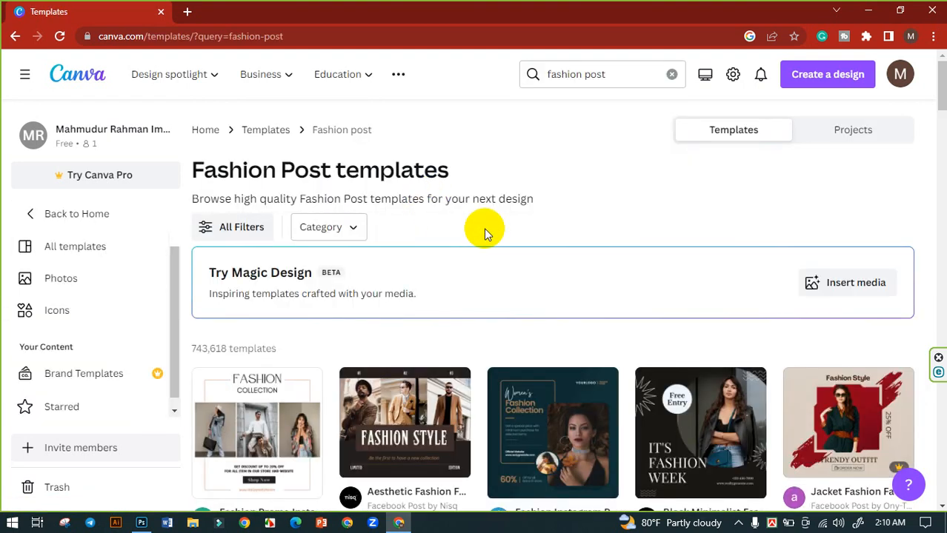
# - Open the beige "75% OFF SALE" Fashion Instagram Post template for customizing and dismiss the sticker tip
pyautogui.scroll(-1, 508, 243)
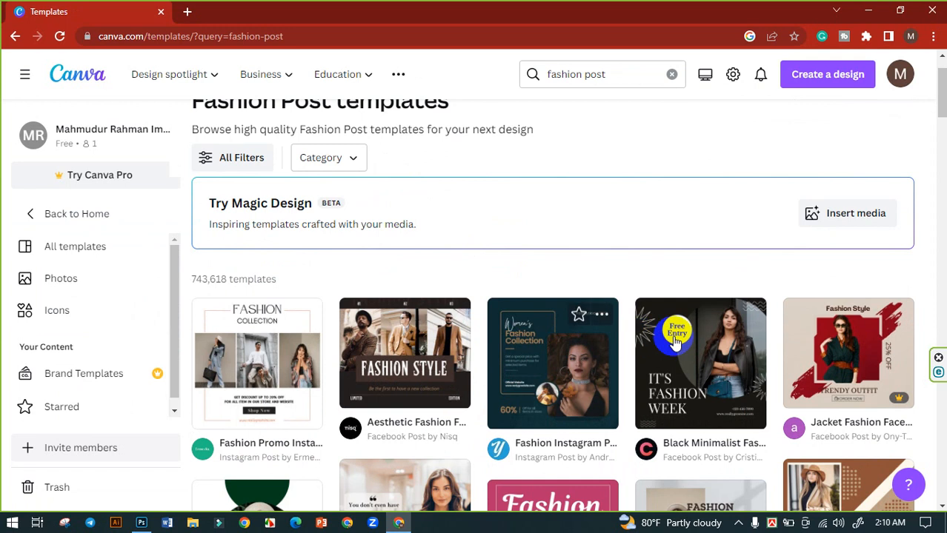
pyautogui.scroll(-1, 660, 351)
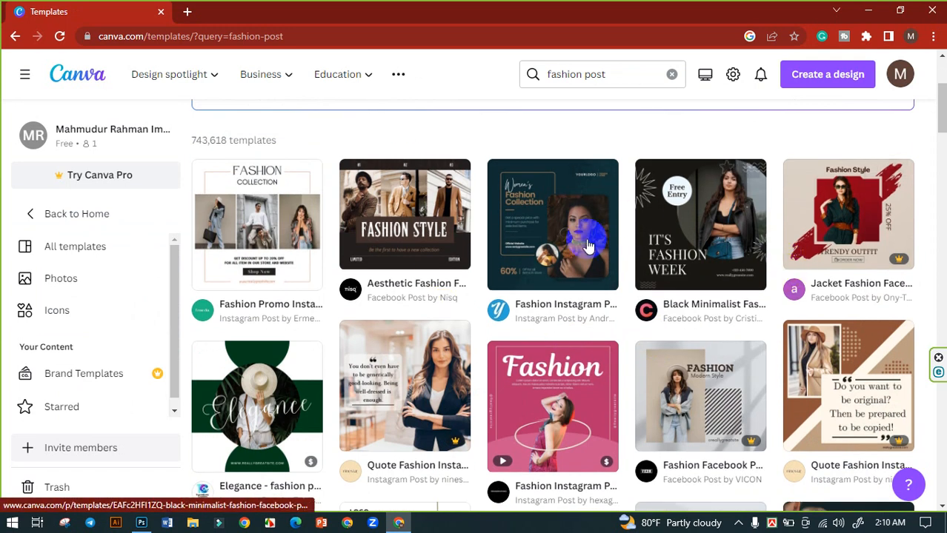
pyautogui.click(566, 226)
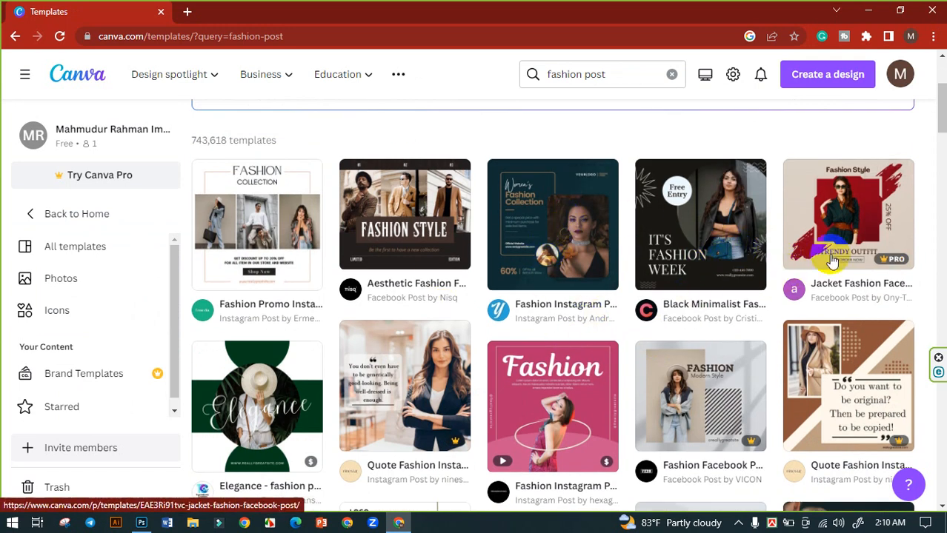
pyautogui.scroll(-1, 658, 282)
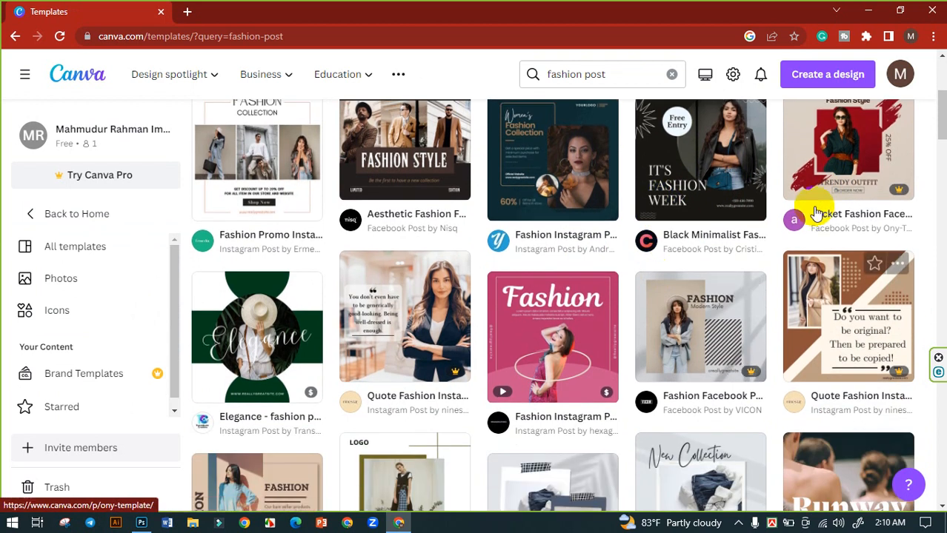
pyautogui.scroll(-2, 667, 363)
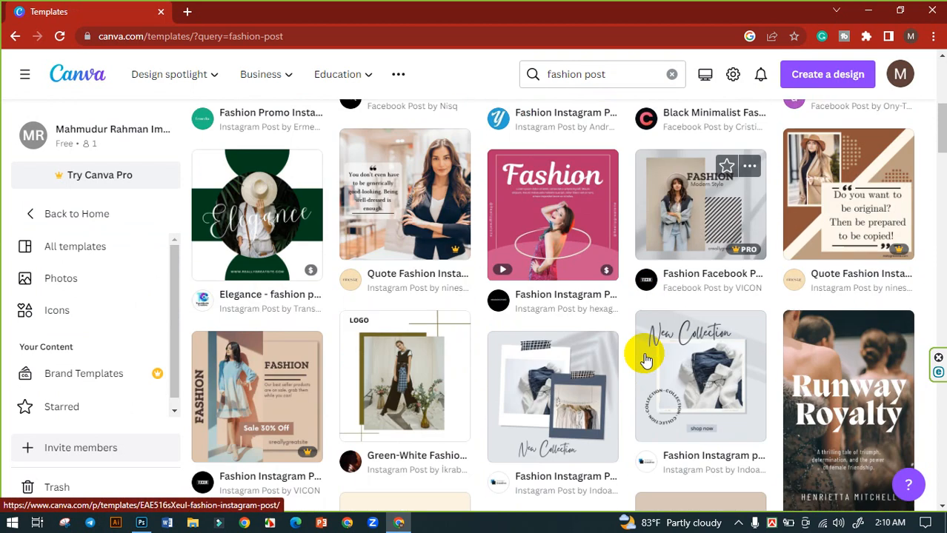
pyautogui.scroll(-1, 545, 273)
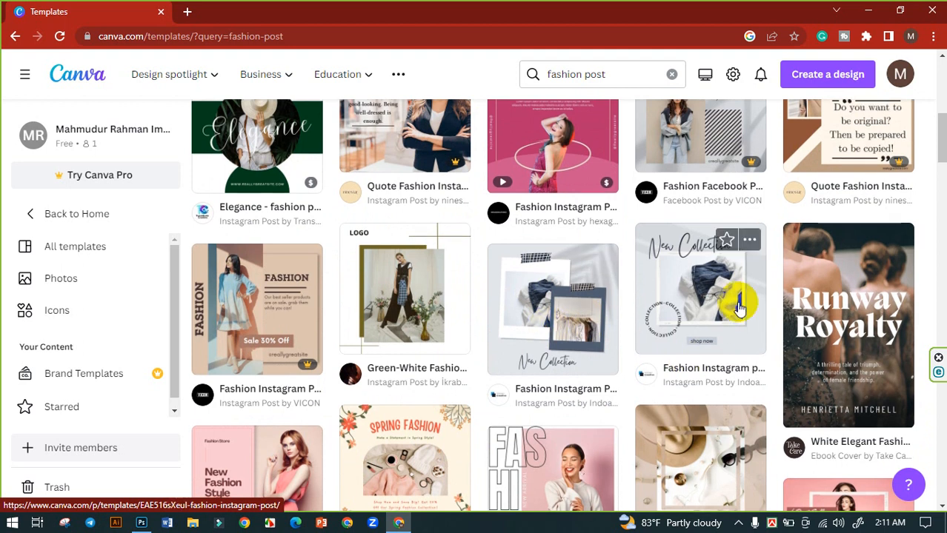
pyautogui.scroll(-2, 697, 318)
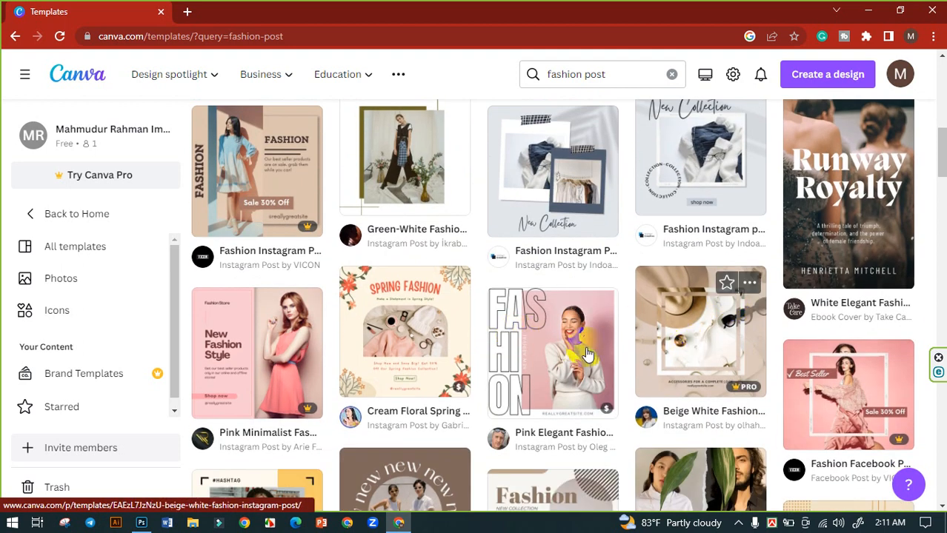
pyautogui.scroll(-2, 387, 340)
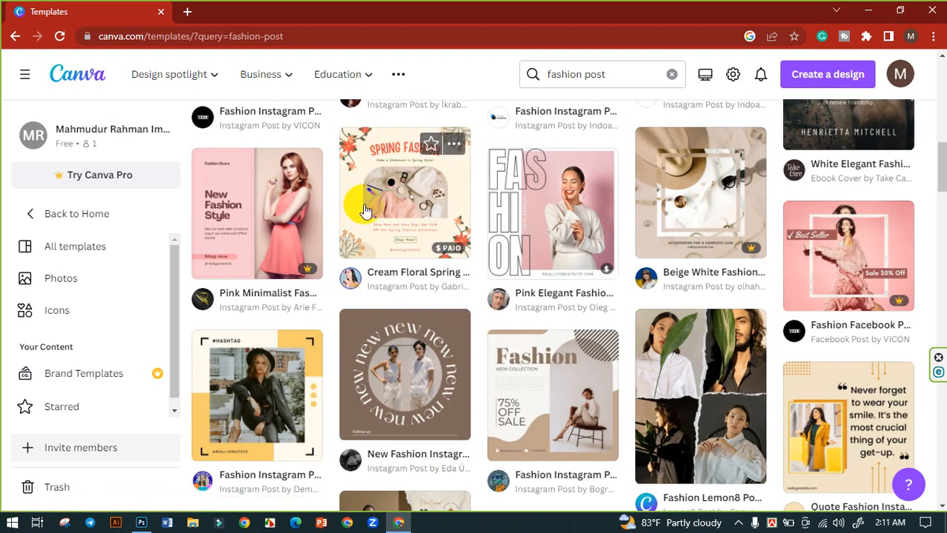
pyautogui.scroll(-2, 413, 249)
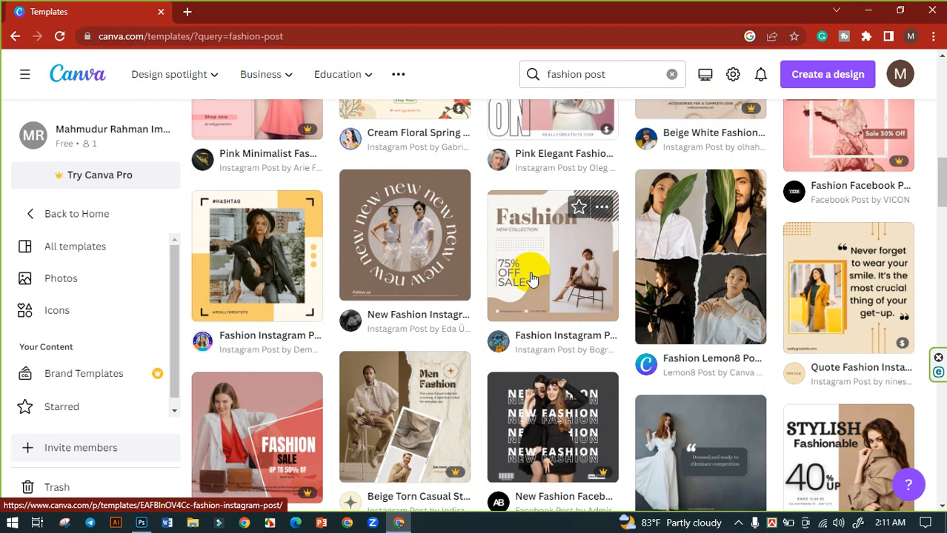
pyautogui.click(557, 275)
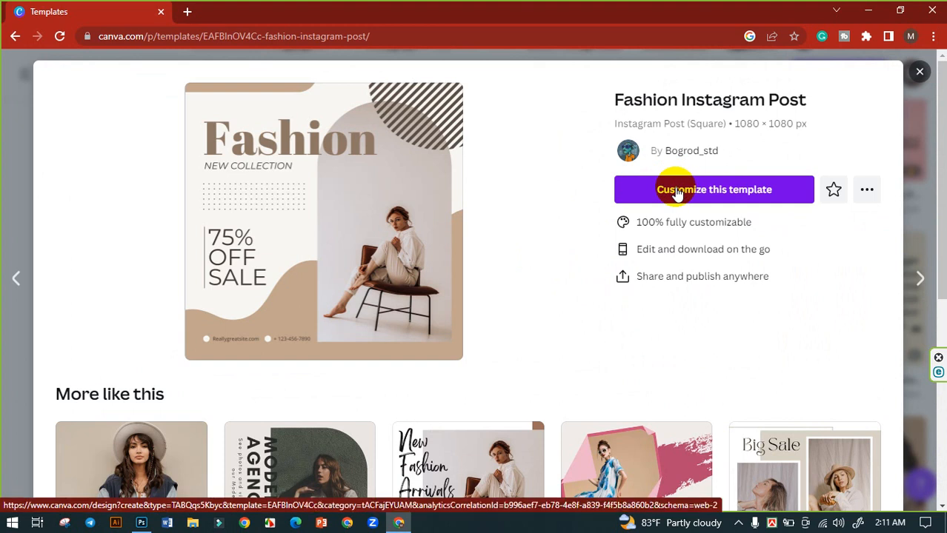
pyautogui.click(677, 191)
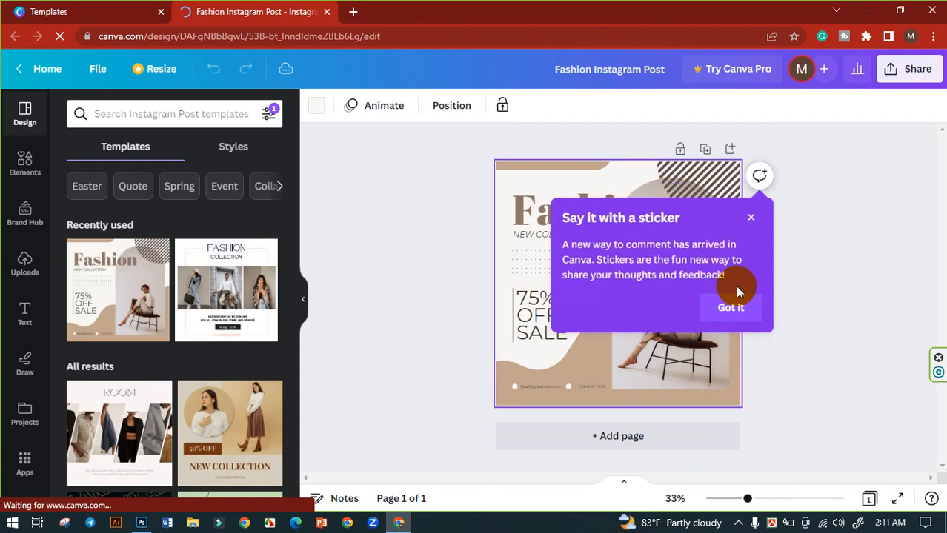
pyautogui.click(741, 310)
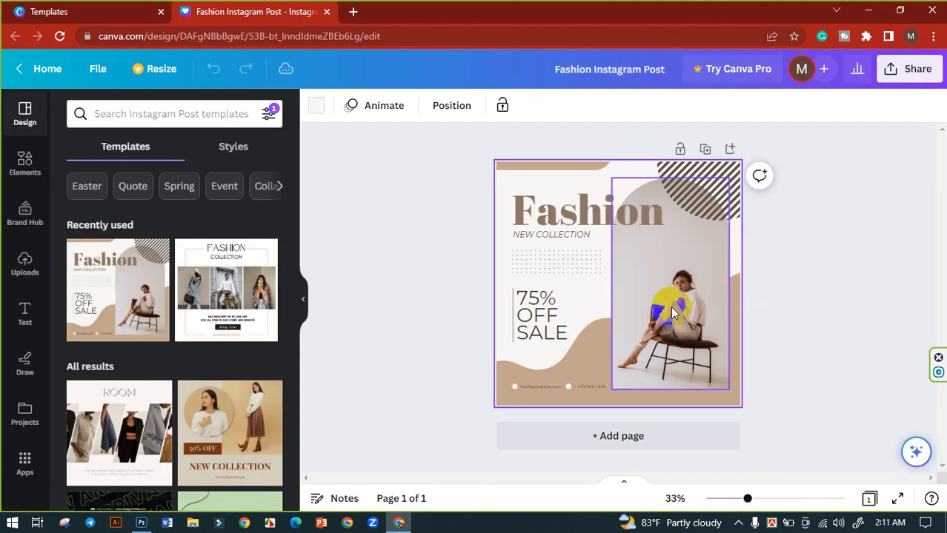
# - Delete the image of the seated model from the arched frame, keeping the frame itself
pyautogui.click(682, 316)
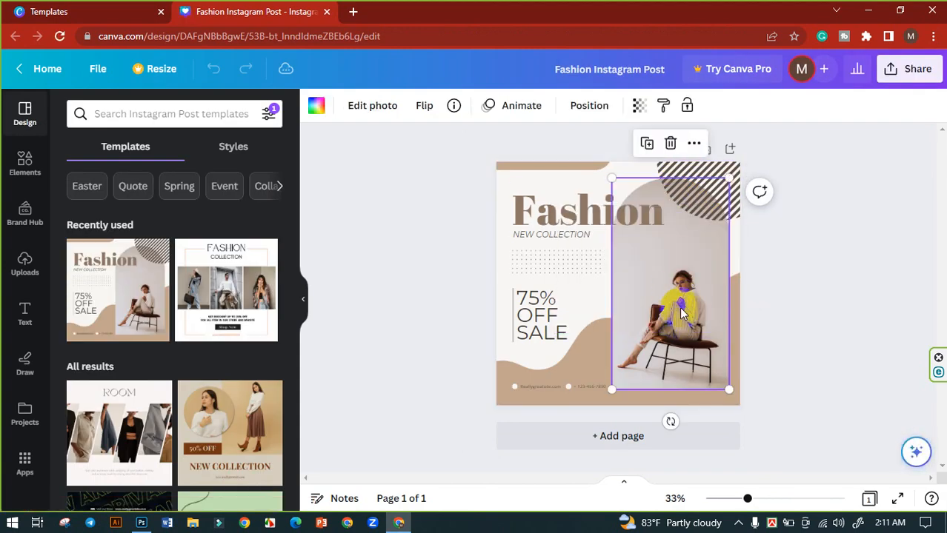
pyautogui.click(670, 144)
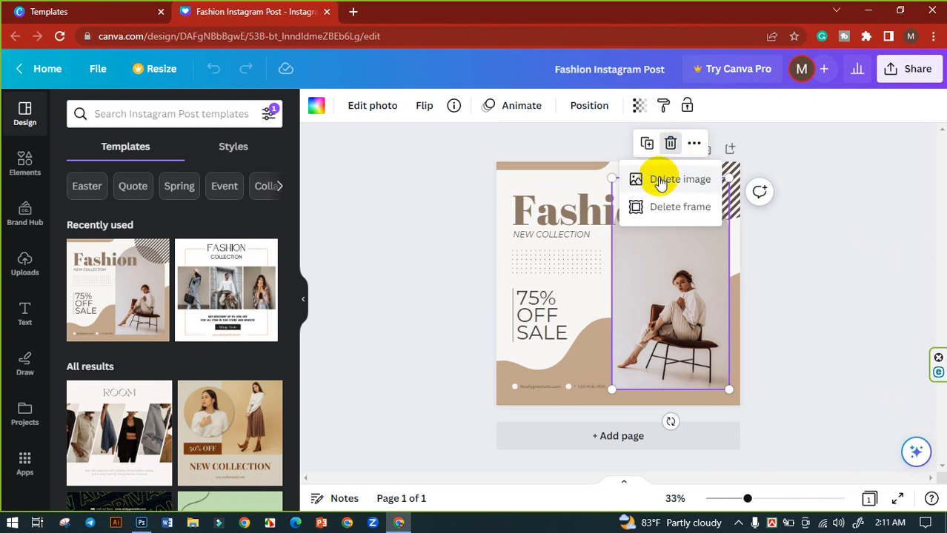
pyautogui.click(659, 181)
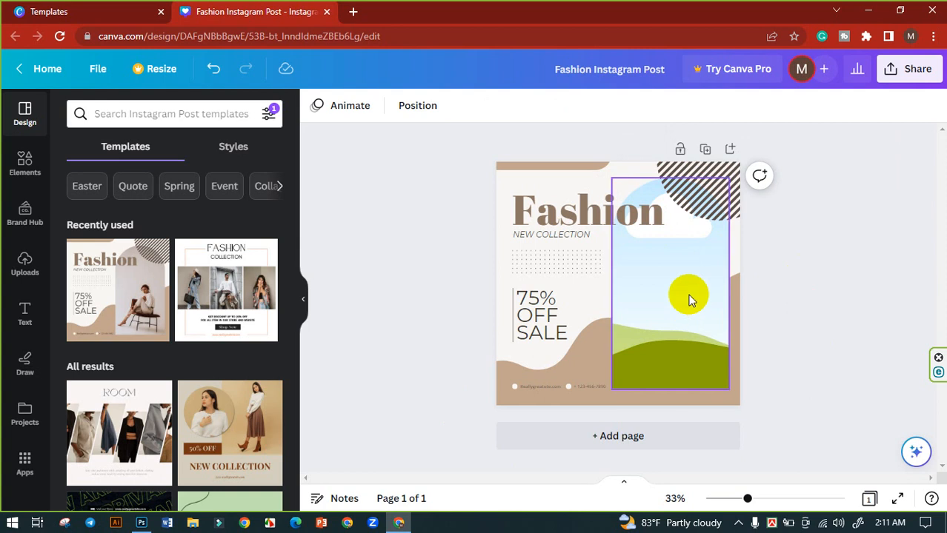
# - Upload the saree photo 2 (8).jpg from the Downloads folder and place it in the empty arched frame
pyautogui.click(22, 269)
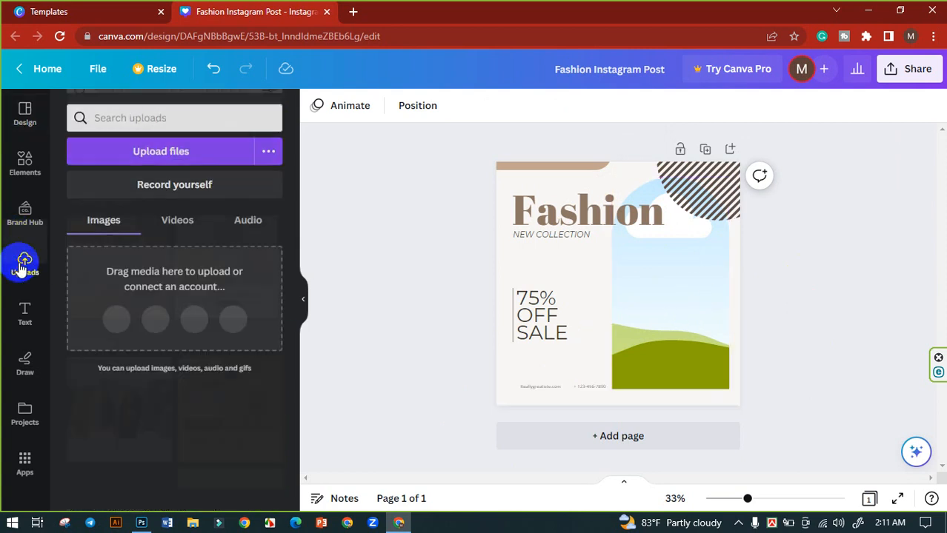
pyautogui.click(188, 149)
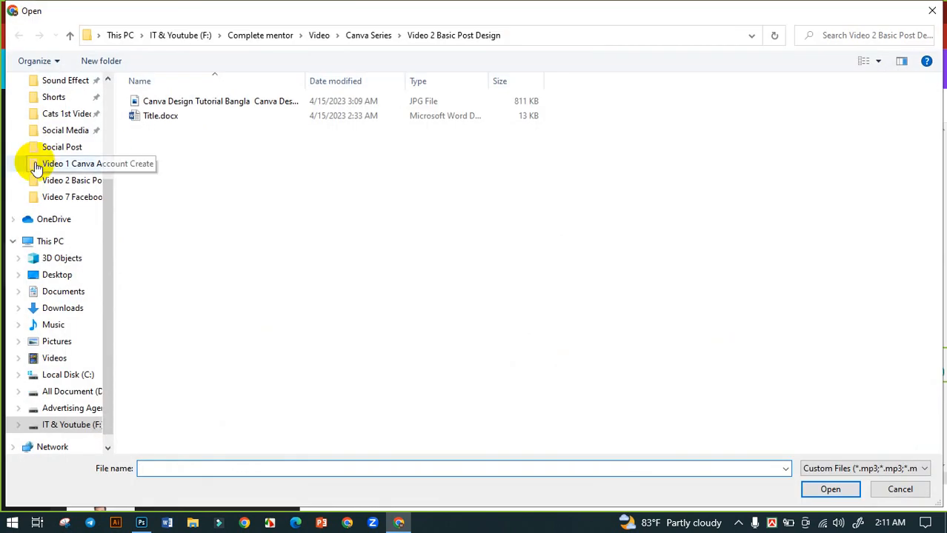
pyautogui.scroll(2, 54, 137)
pyautogui.click(53, 138)
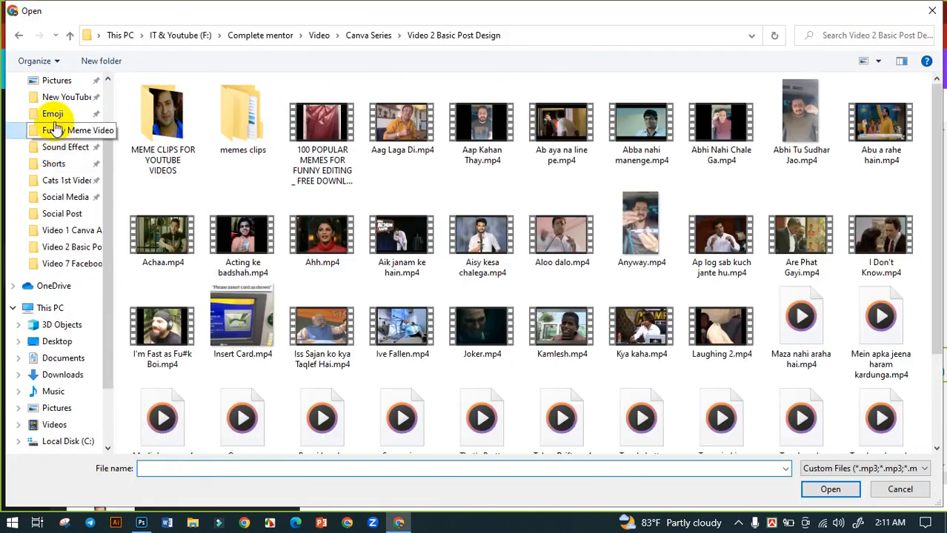
pyautogui.scroll(2, 49, 115)
pyautogui.click(57, 111)
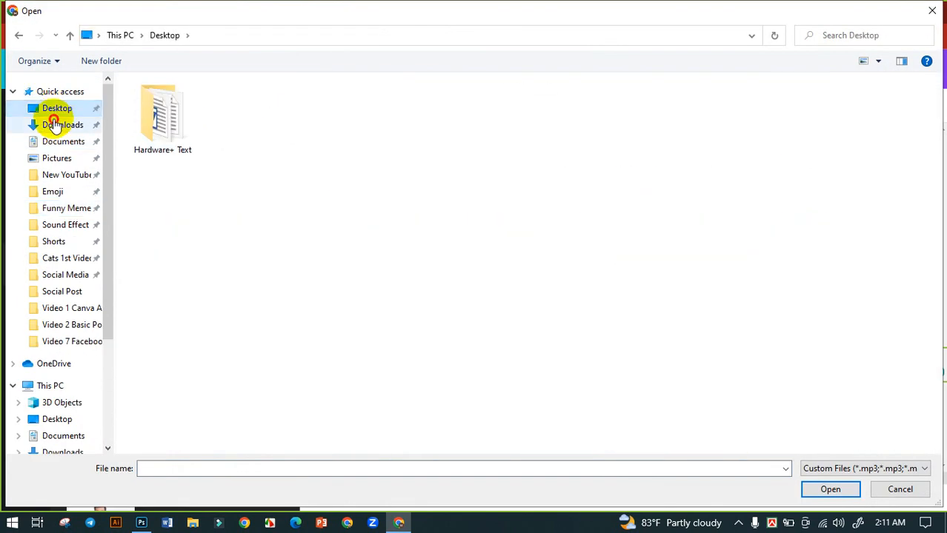
pyautogui.click(59, 124)
pyautogui.scroll(-3, 361, 268)
pyautogui.scroll(-5, 362, 266)
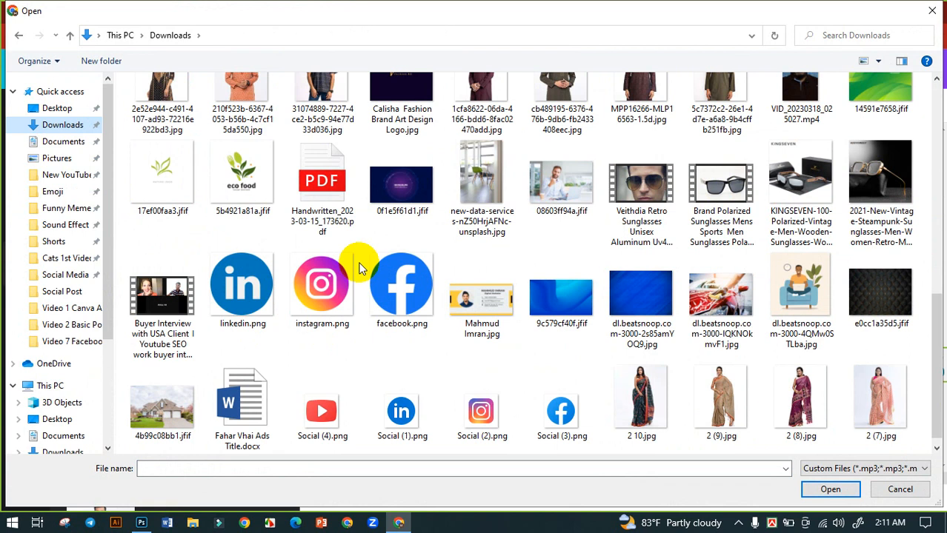
pyautogui.scroll(-2, 615, 311)
pyautogui.click(700, 222)
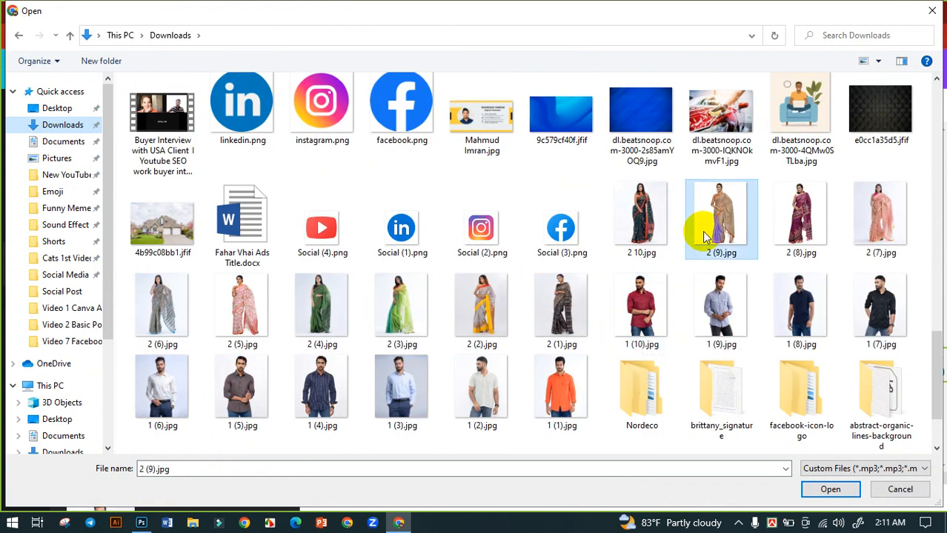
pyautogui.click(799, 218)
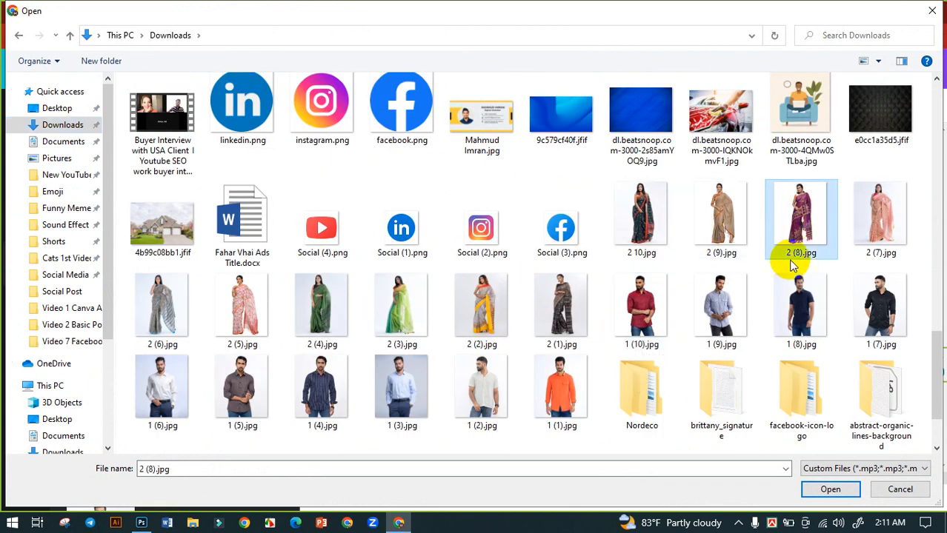
pyautogui.click(831, 491)
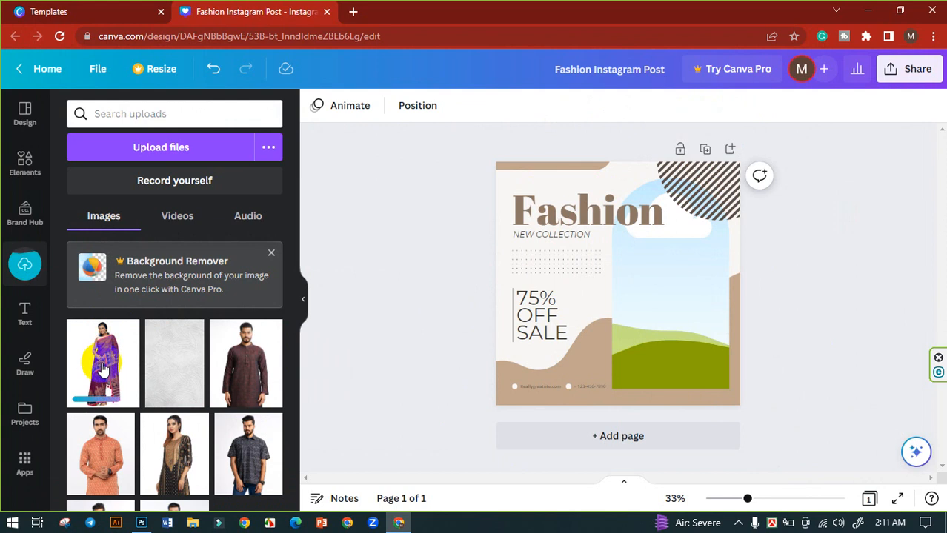
pyautogui.moveTo(108, 366); pyautogui.dragTo(734, 302)
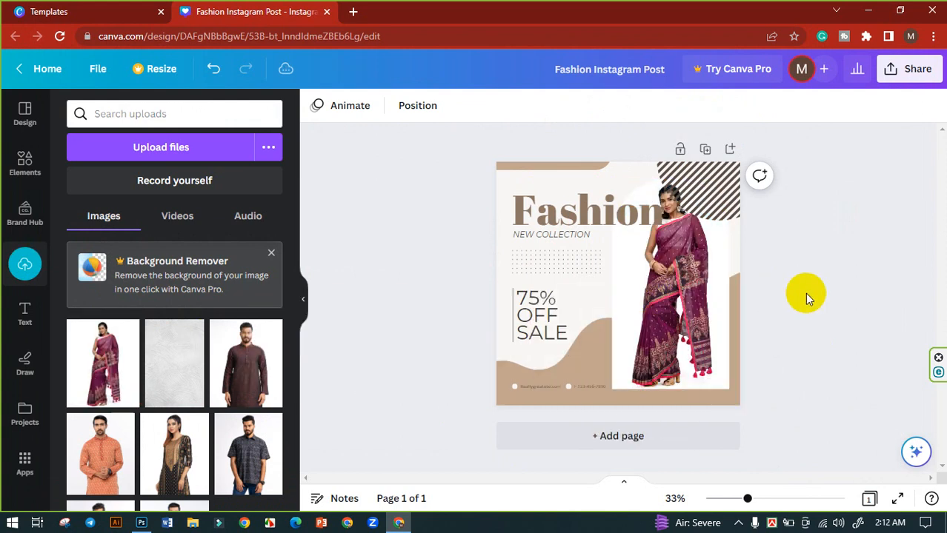
# - Move the striped circle farther into the design's upper-right corner, clear of the model's face
pyautogui.click(711, 195)
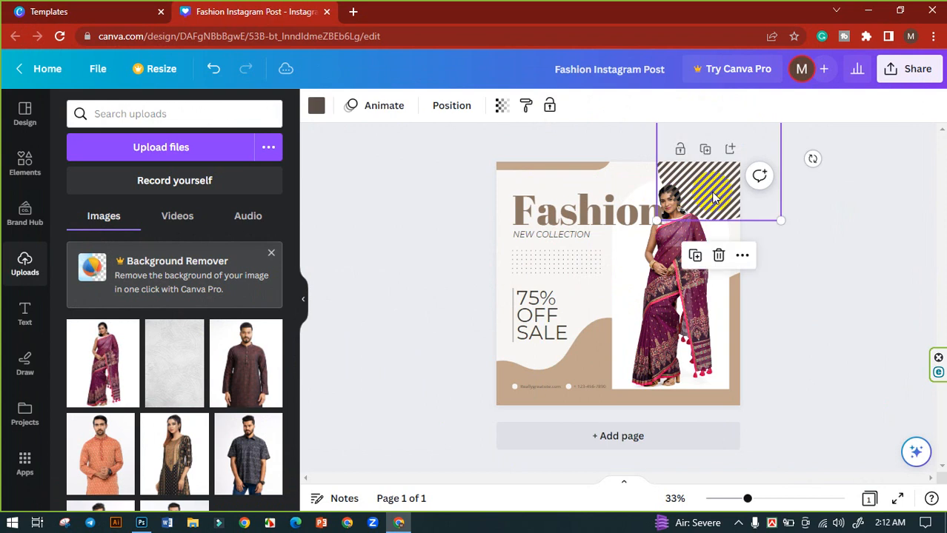
pyautogui.moveTo(717, 190); pyautogui.dragTo(726, 185)
pyautogui.click(813, 292)
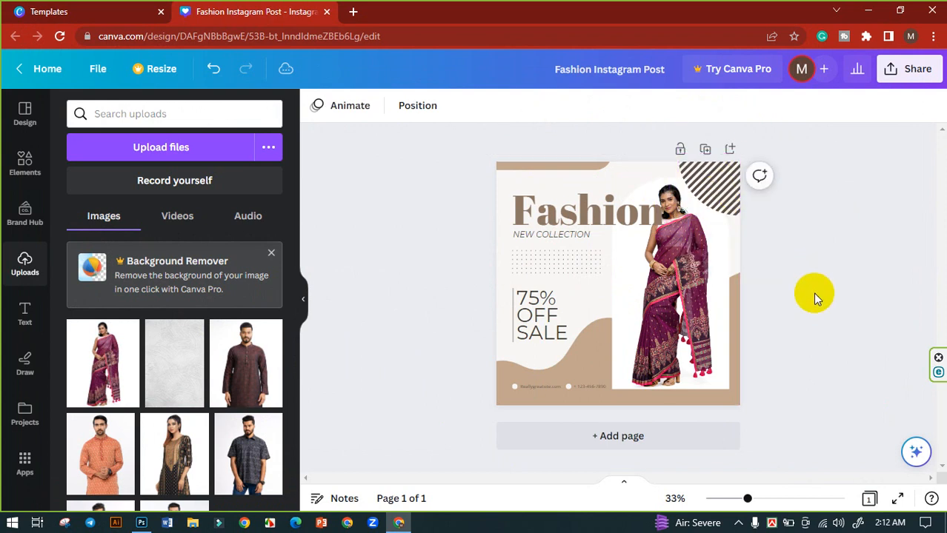
# - Reduce the "Fashion" heading's font size to 124
pyautogui.click(593, 223)
pyautogui.moveTo(689, 209); pyautogui.dragTo(670, 209)
pyautogui.click(440, 106)
pyautogui.click(441, 106)
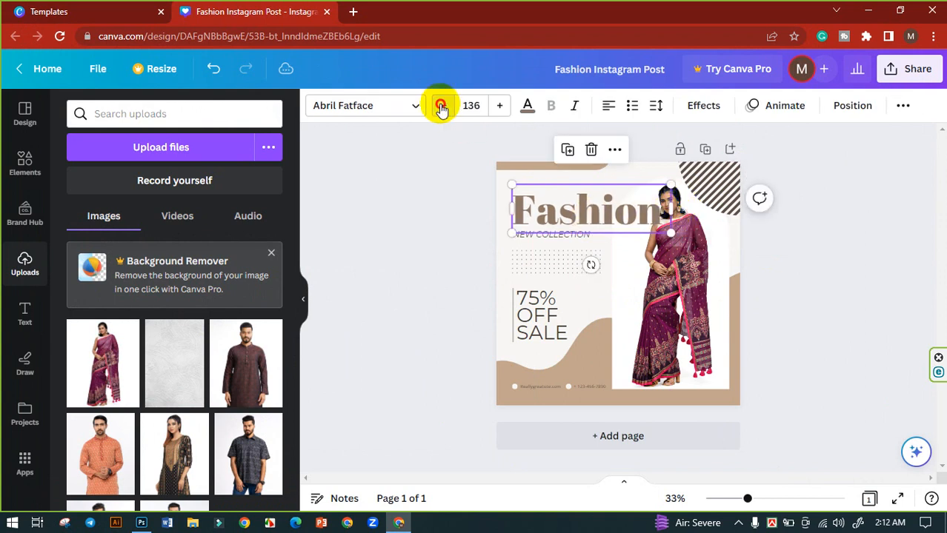
pyautogui.click(441, 106)
pyautogui.click(441, 106)
pyautogui.click(441, 106)
pyautogui.click(441, 106)
pyautogui.click(441, 106)
pyautogui.click(440, 106)
pyautogui.click(441, 106)
pyautogui.click(440, 106)
pyautogui.click(440, 106)
pyautogui.click(441, 106)
pyautogui.click(440, 106)
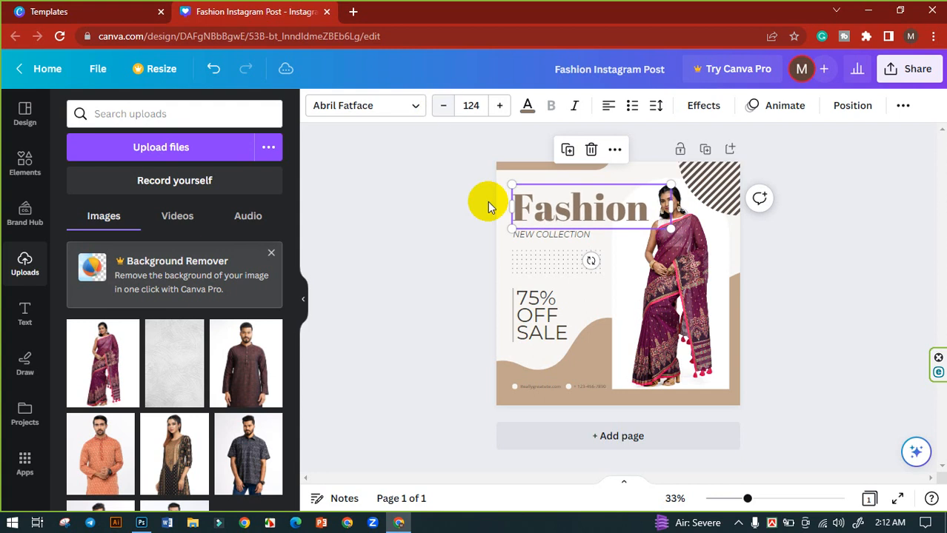
# - Replace the "Fashion" heading text with "New Trending"
pyautogui.doubleClick(554, 214)
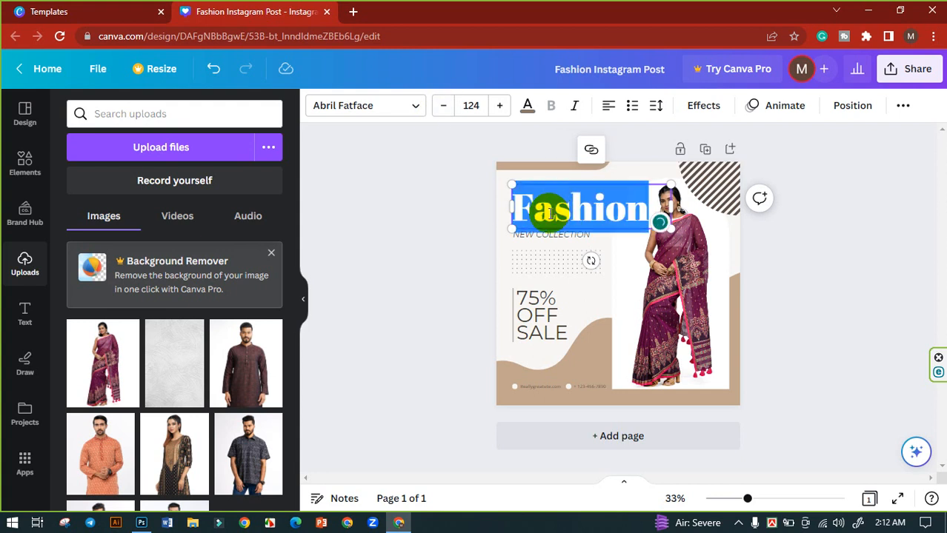
pyautogui.write('New T')
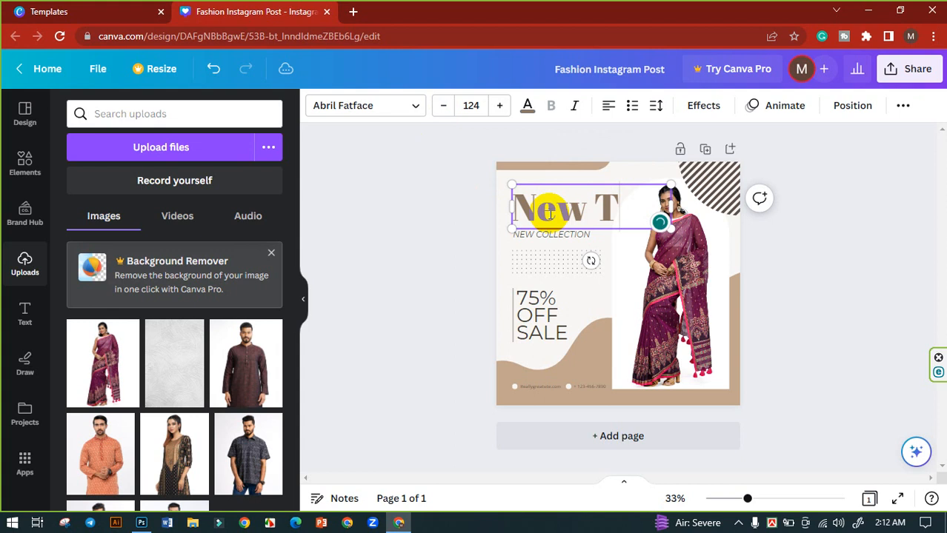
pyautogui.write('rendin')
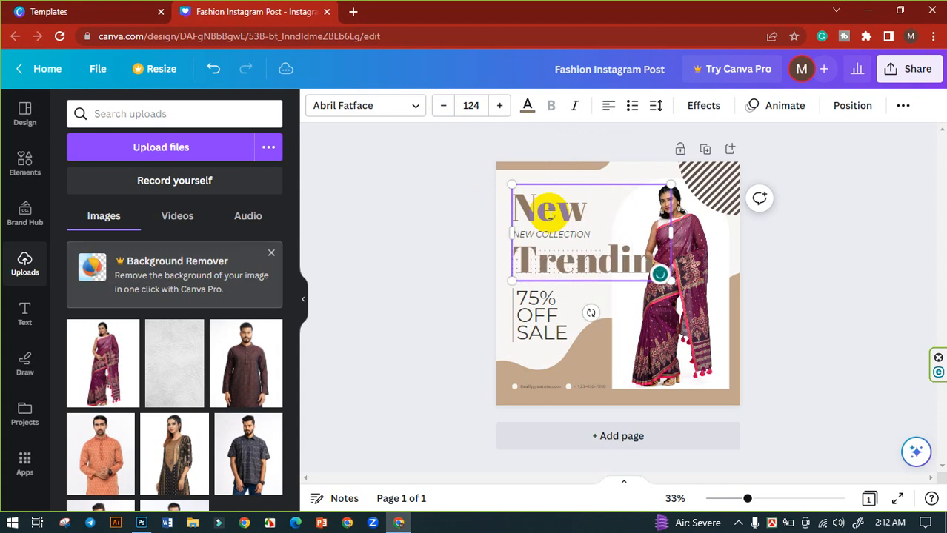
pyautogui.write('g')
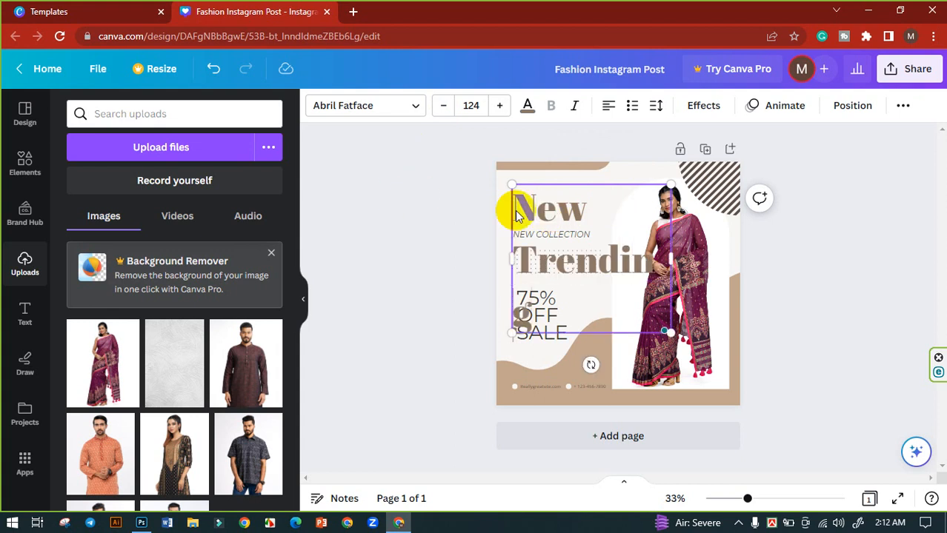
# - Change the font of the whole "New Trending" heading to Playfair Display
pyautogui.moveTo(539, 315); pyautogui.dragTo(511, 225)
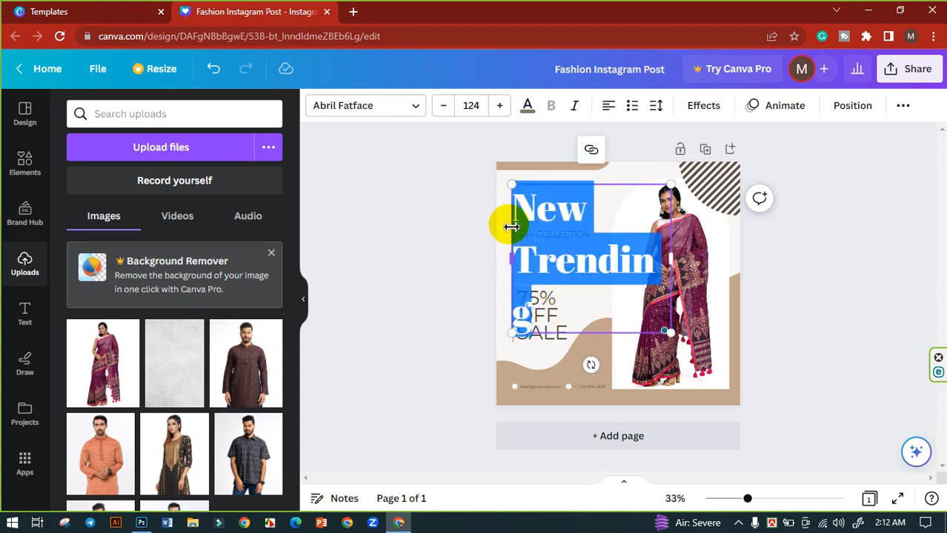
pyautogui.click(412, 106)
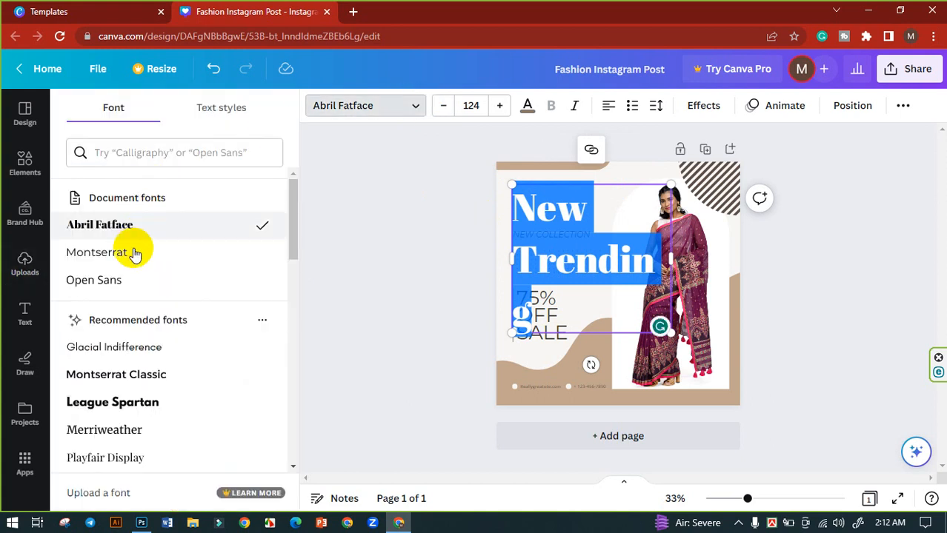
pyautogui.scroll(-3, 133, 302)
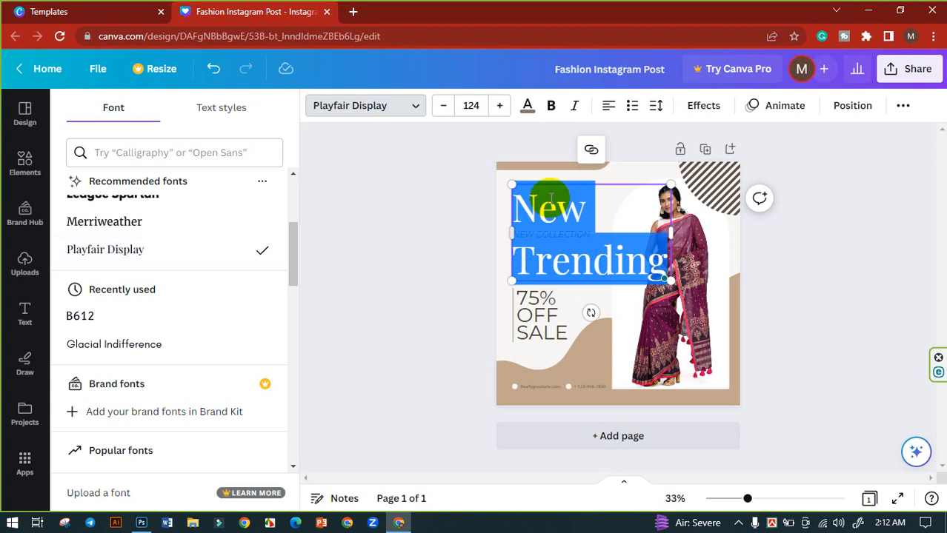
# - Shrink "New Trending" to about size 69.9 on one line, narrow its text box, and move it slightly up and left
pyautogui.moveTo(443, 113); pyautogui.dragTo(443, 116)
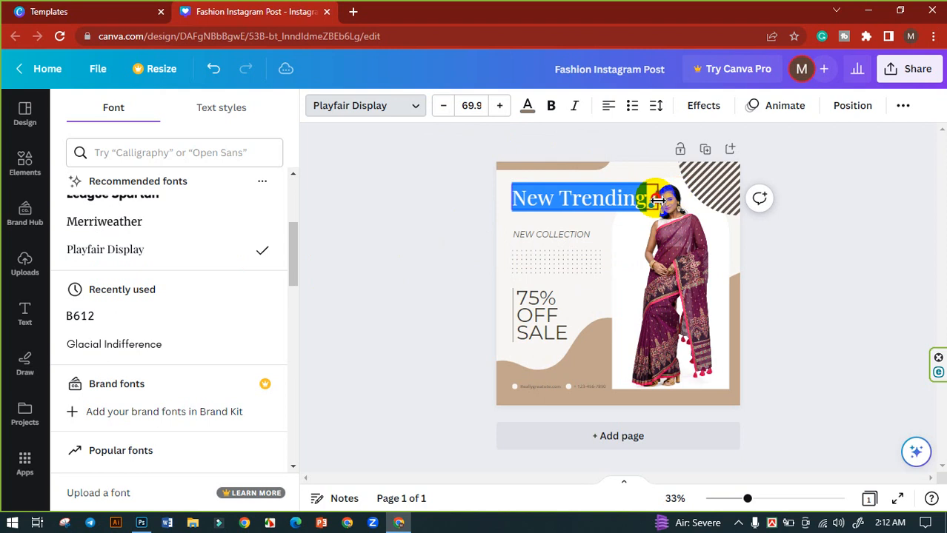
pyautogui.moveTo(670, 197); pyautogui.dragTo(650, 198)
pyautogui.click(461, 189)
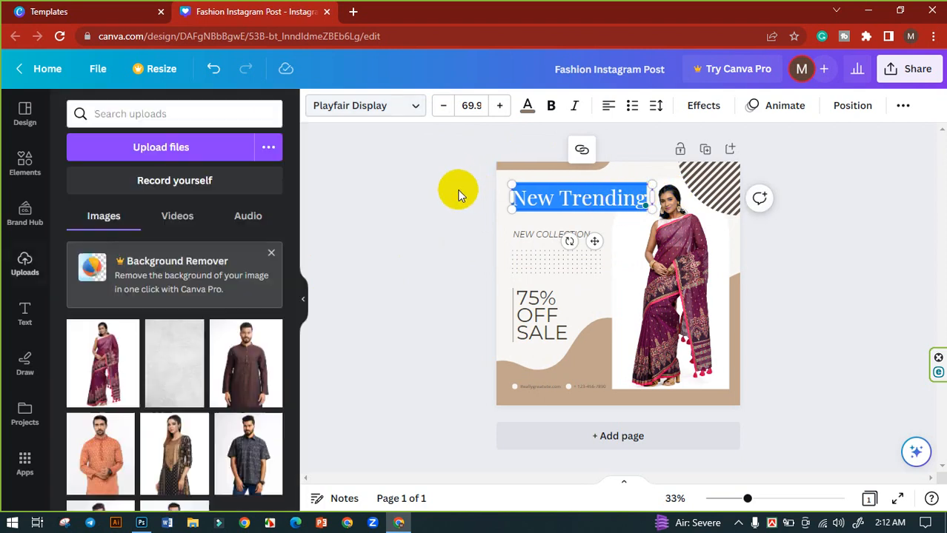
pyautogui.moveTo(575, 197); pyautogui.dragTo(572, 190)
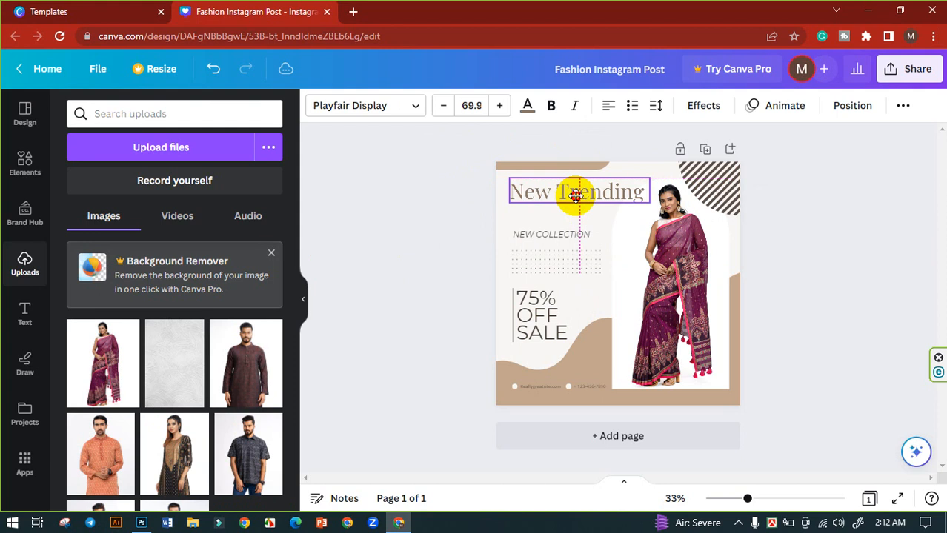
pyautogui.click(478, 195)
# - Duplicate the "New Trending" heading directly below itself and change the copy's text to "Fashion"
pyautogui.click(597, 202)
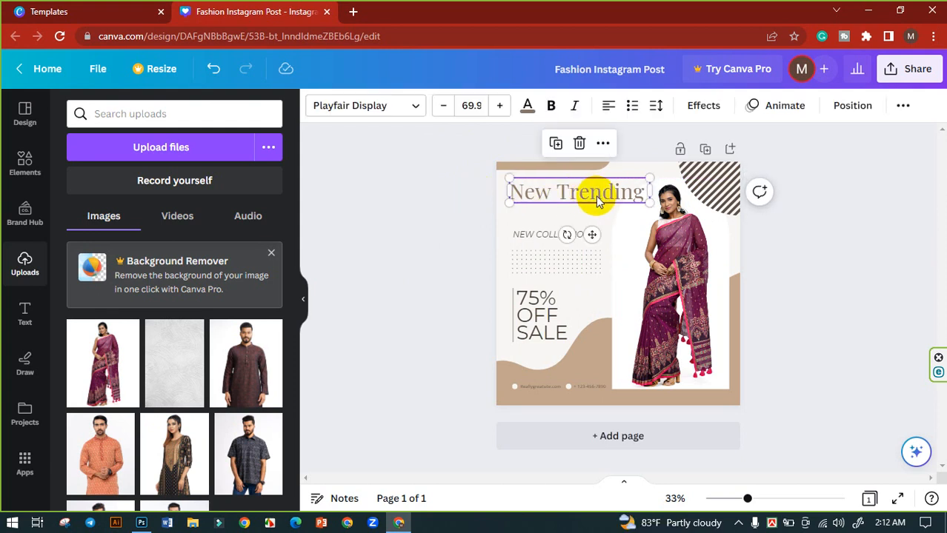
pyautogui.moveTo(604, 196); pyautogui.dragTo(597, 218)
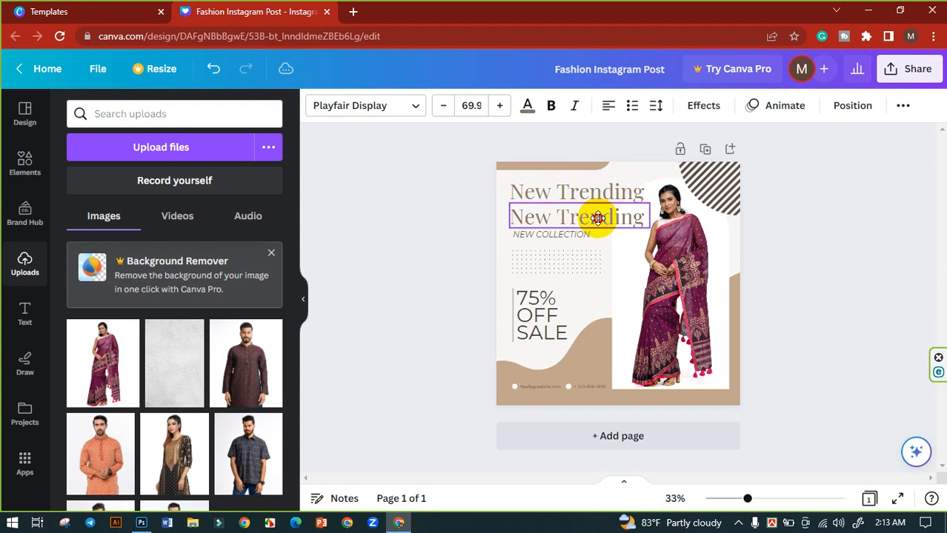
pyautogui.click(457, 226)
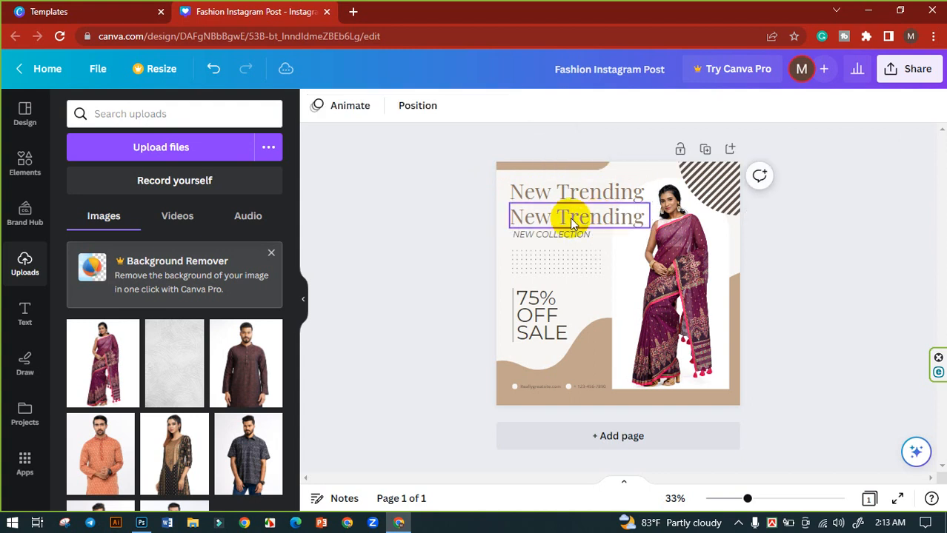
pyautogui.click(572, 223)
pyautogui.click(574, 219)
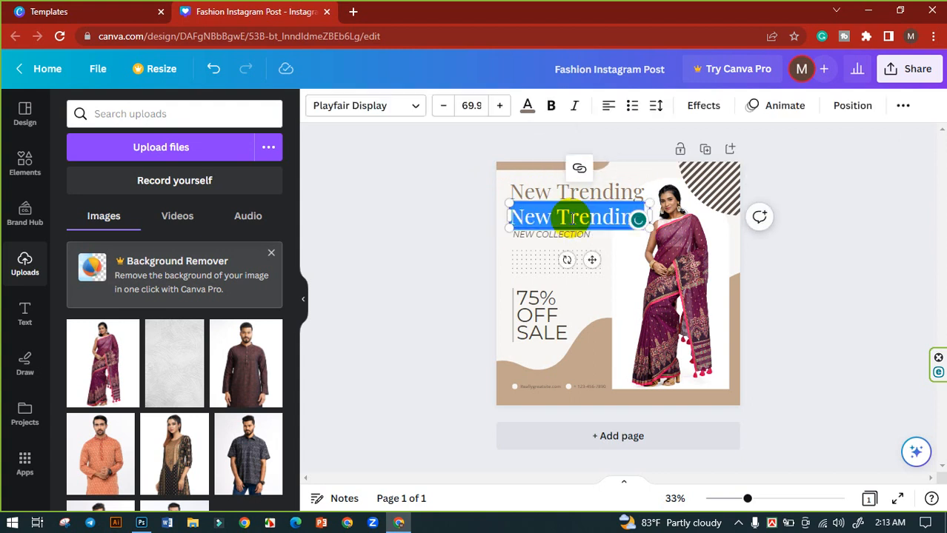
pyautogui.write('Fashion')
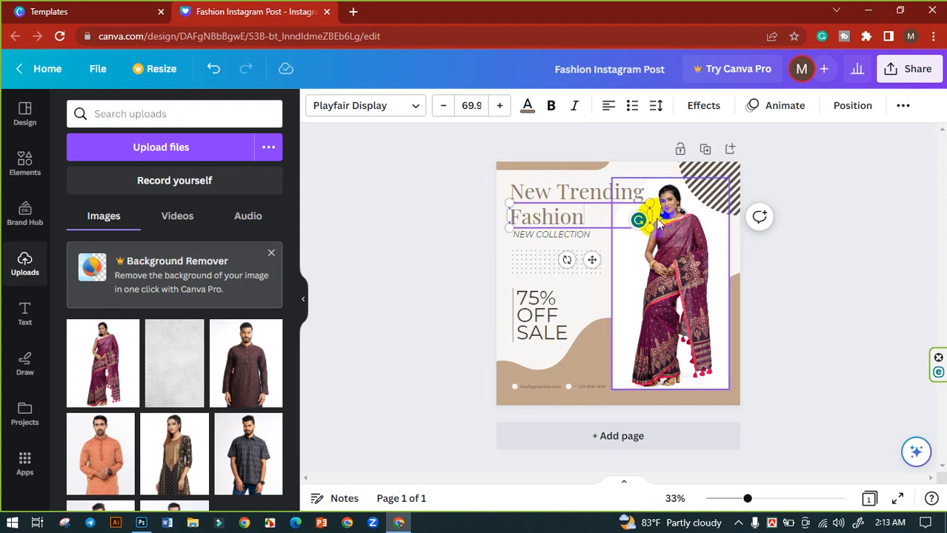
# - Enlarge the "Fashion" line to about size 121 and shift the "NEW COLLECTION" text down beneath it
pyautogui.moveTo(650, 215); pyautogui.dragTo(632, 271)
pyautogui.click(508, 237)
pyautogui.click(545, 237)
pyautogui.click(580, 225)
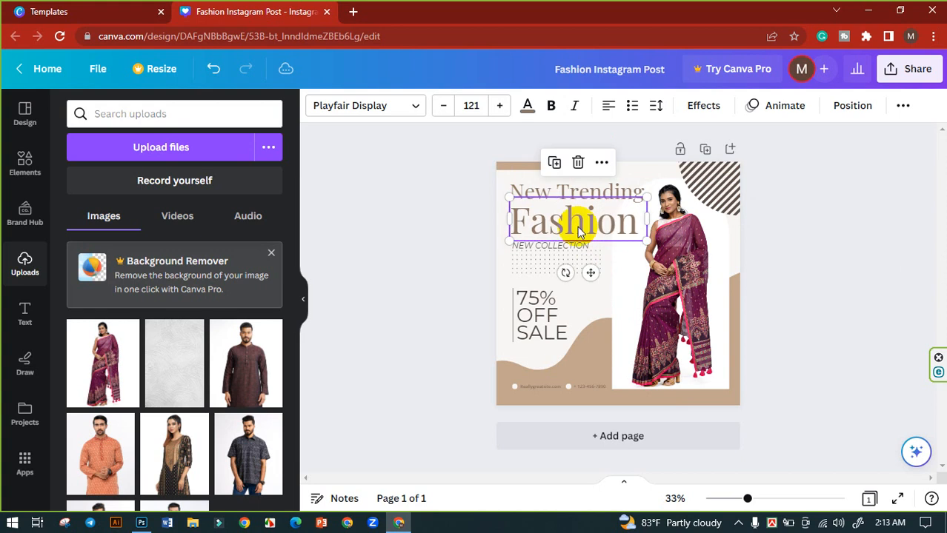
pyautogui.click(465, 226)
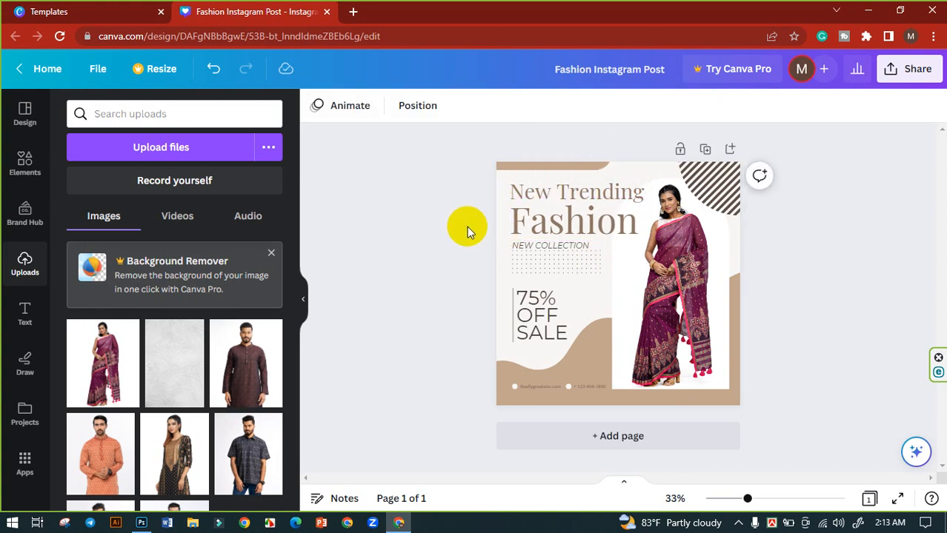
# - Scale the "New Trending" line down to about size 61.3, keeping it above "Fashion"
pyautogui.click(635, 191)
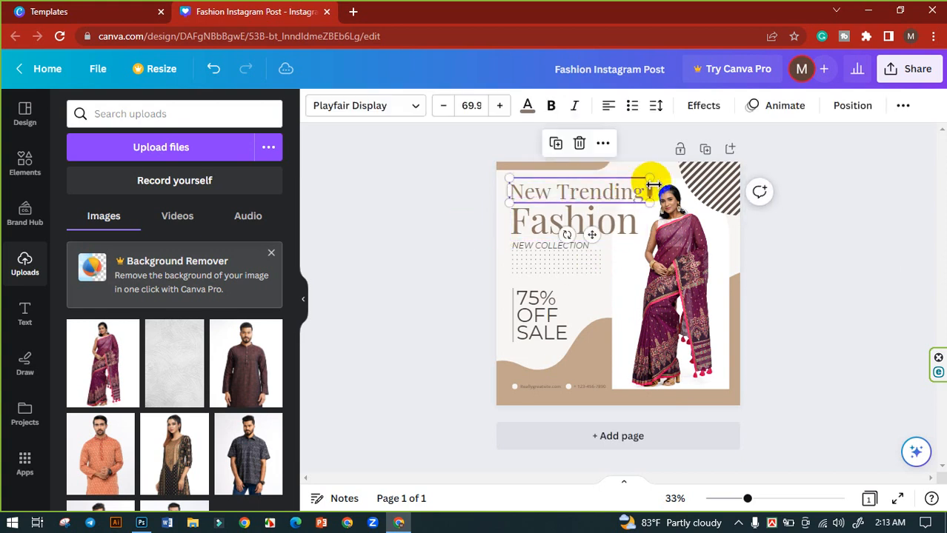
pyautogui.moveTo(649, 183); pyautogui.dragTo(634, 184)
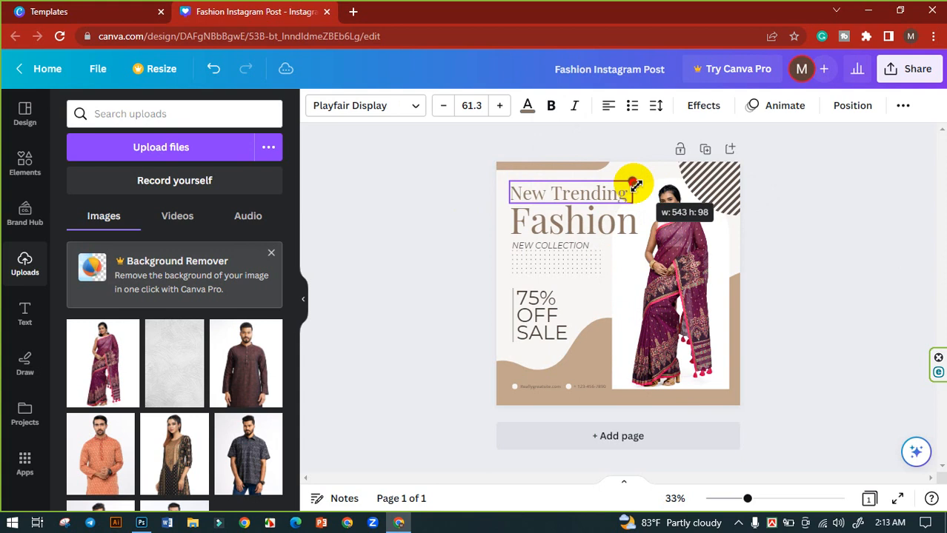
pyautogui.click(450, 213)
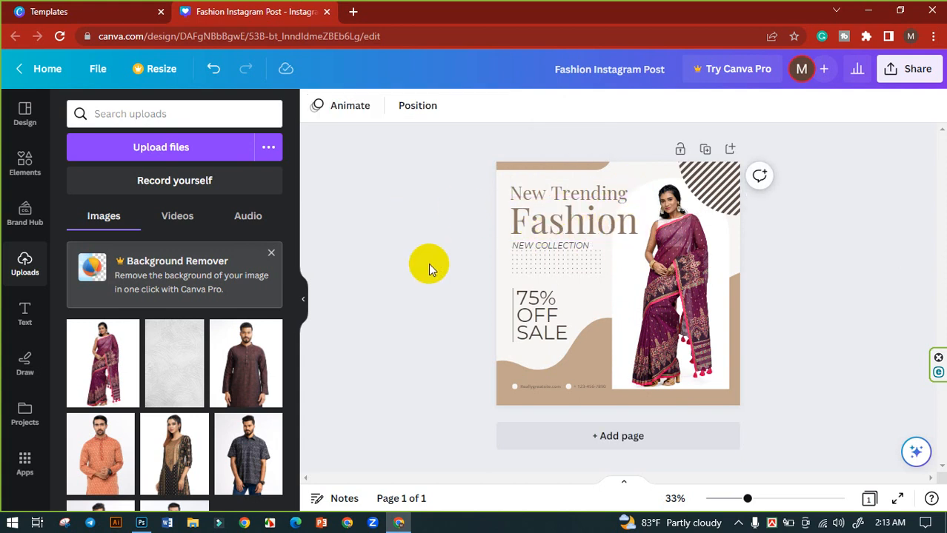
# - Convert the "Fashion" line to uppercase and widen its text box so the word fits on one line
pyautogui.click(552, 218)
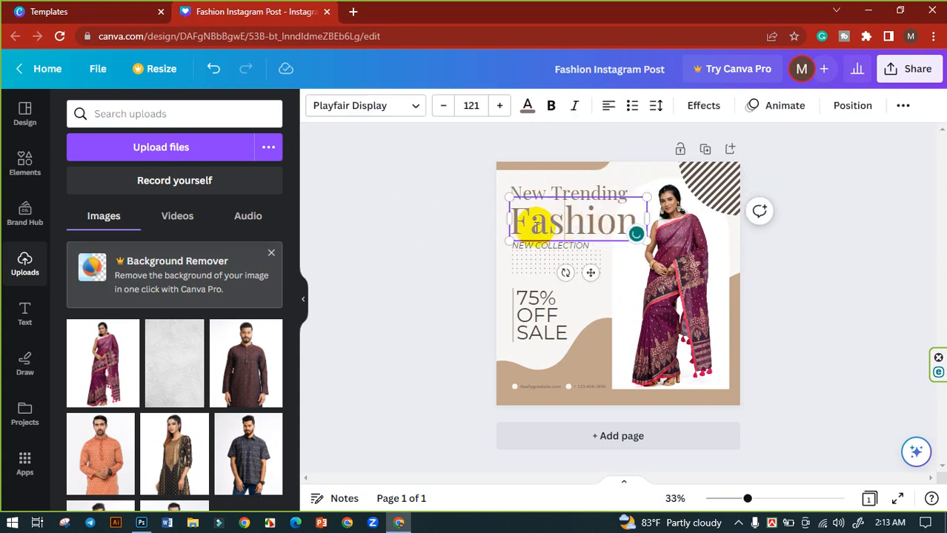
pyautogui.moveTo(533, 220); pyautogui.dragTo(646, 216)
pyautogui.click(468, 229)
pyautogui.click(518, 224)
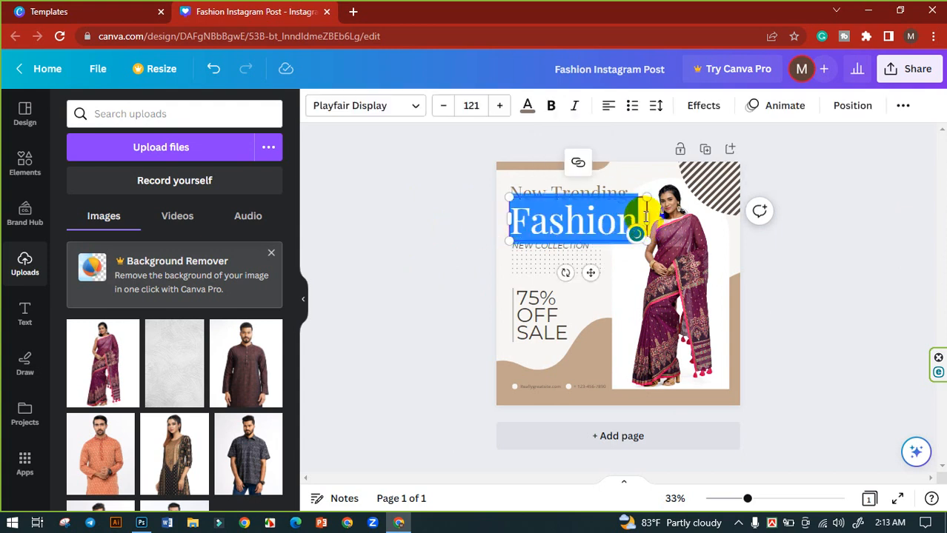
pyautogui.click(904, 105)
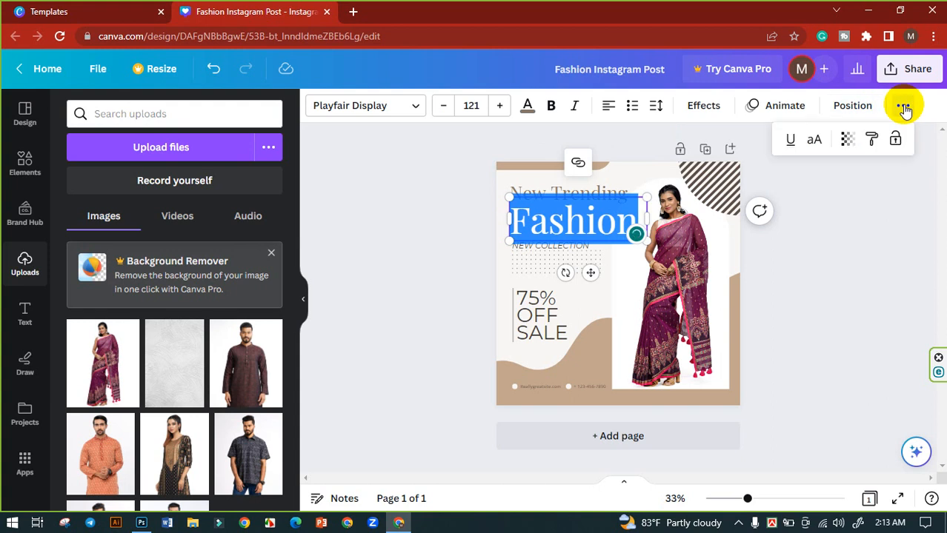
pyautogui.click(814, 141)
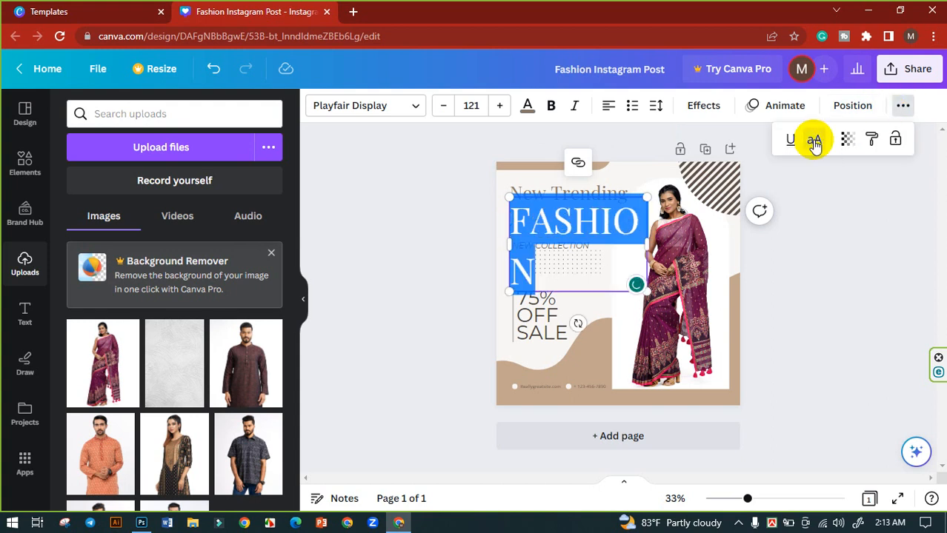
pyautogui.moveTo(656, 248); pyautogui.dragTo(672, 245)
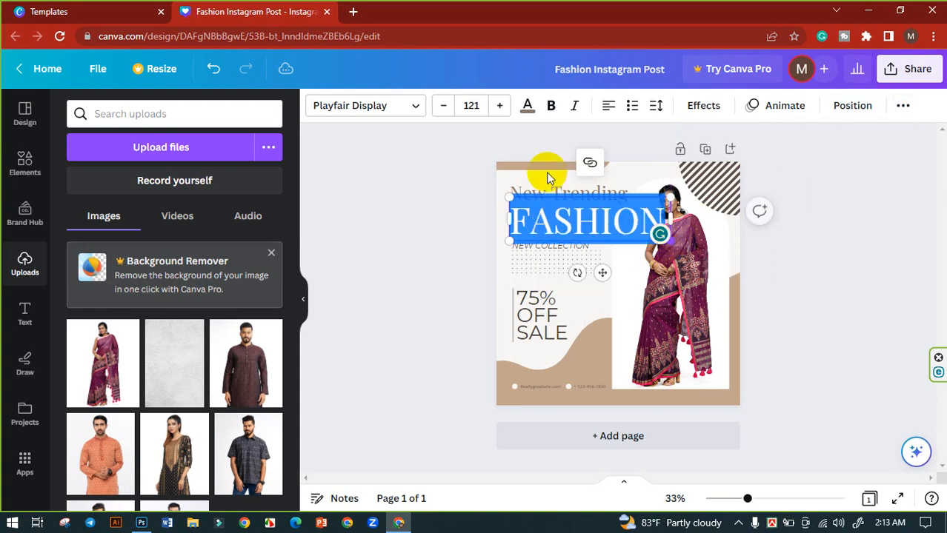
# - Reduce the "FASHION" line to about size 102 and narrow its text box to clear the model's face
pyautogui.click(444, 108)
pyautogui.click(443, 108)
pyautogui.click(444, 108)
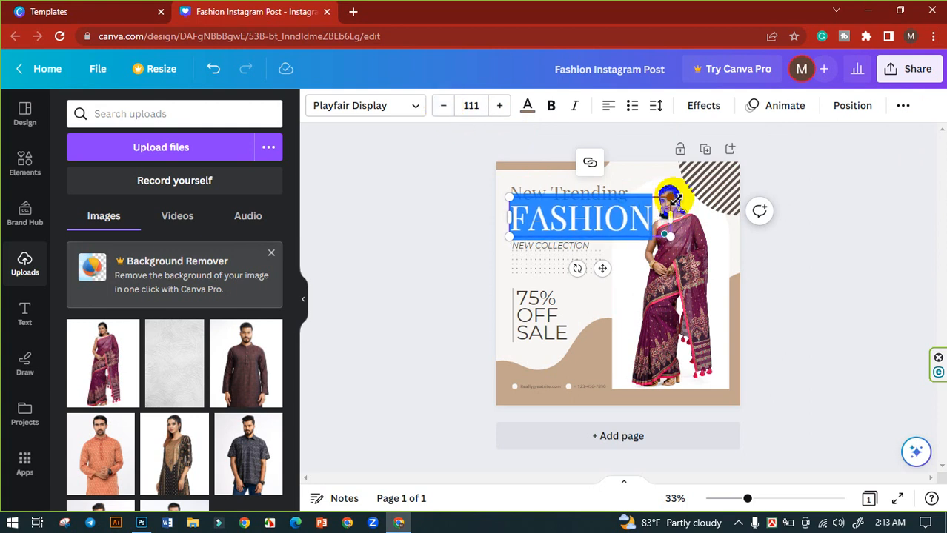
pyautogui.moveTo(672, 199); pyautogui.dragTo(635, 220)
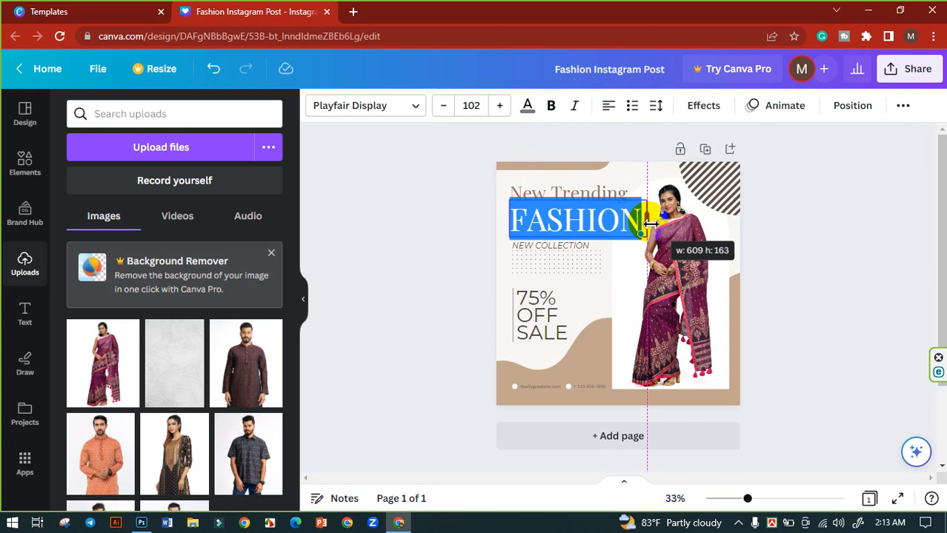
pyautogui.click(460, 228)
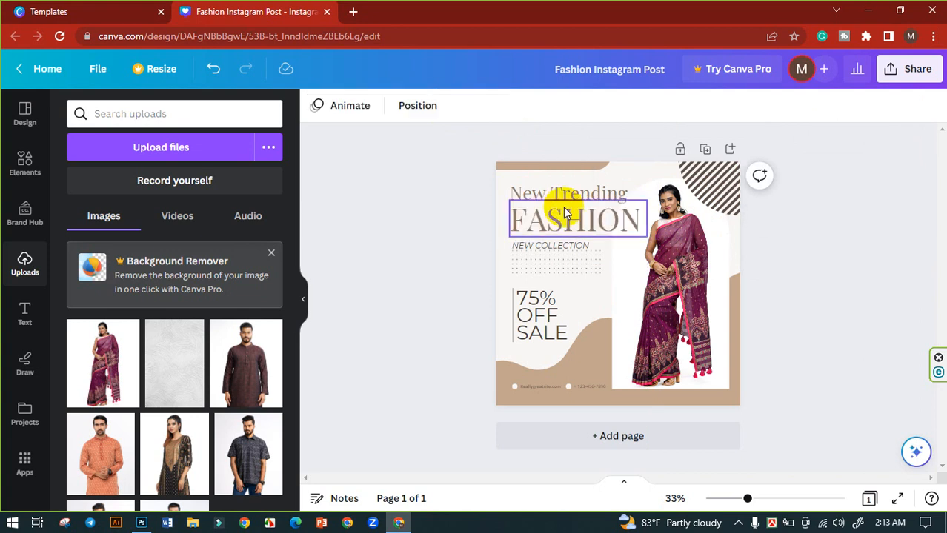
# - Convert the "New Trending" line to uppercase and widen its text box so it fits on one line
pyautogui.click(596, 195)
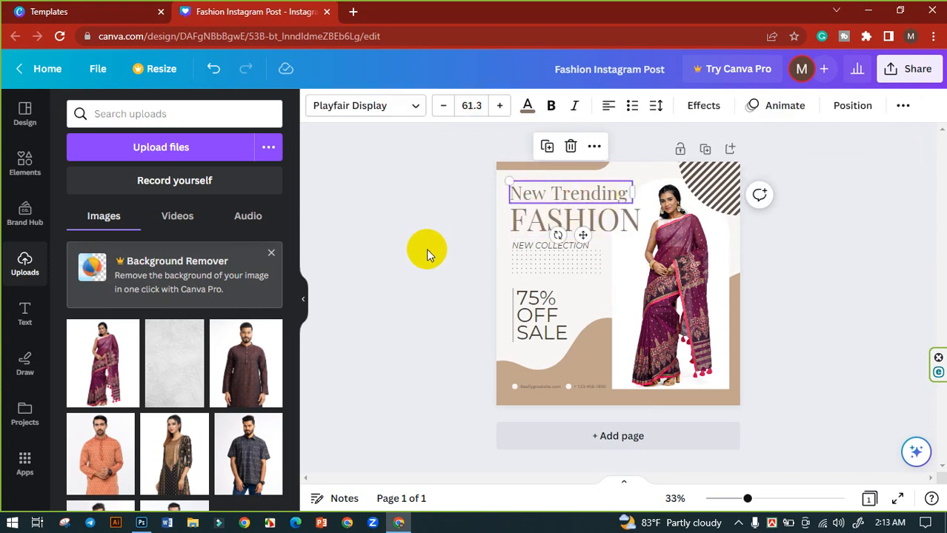
pyautogui.click(903, 105)
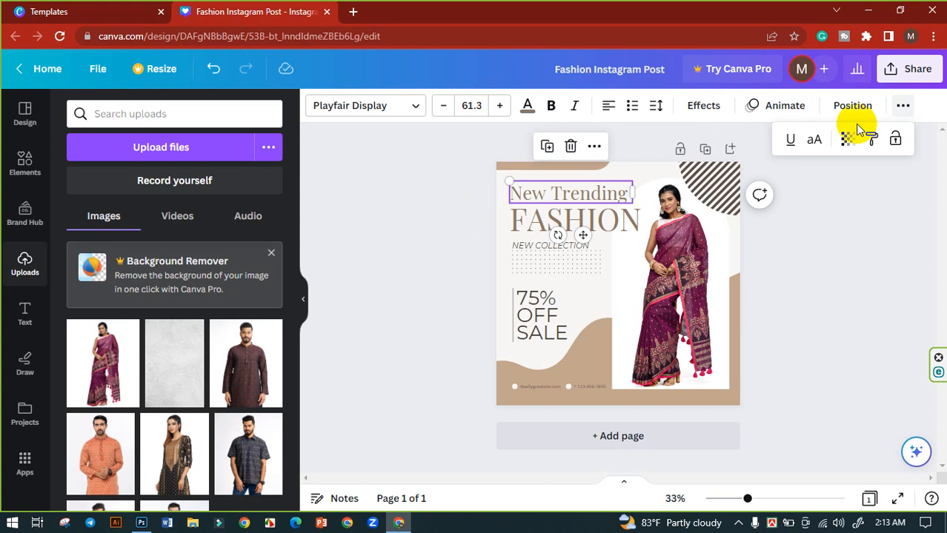
pyautogui.click(816, 140)
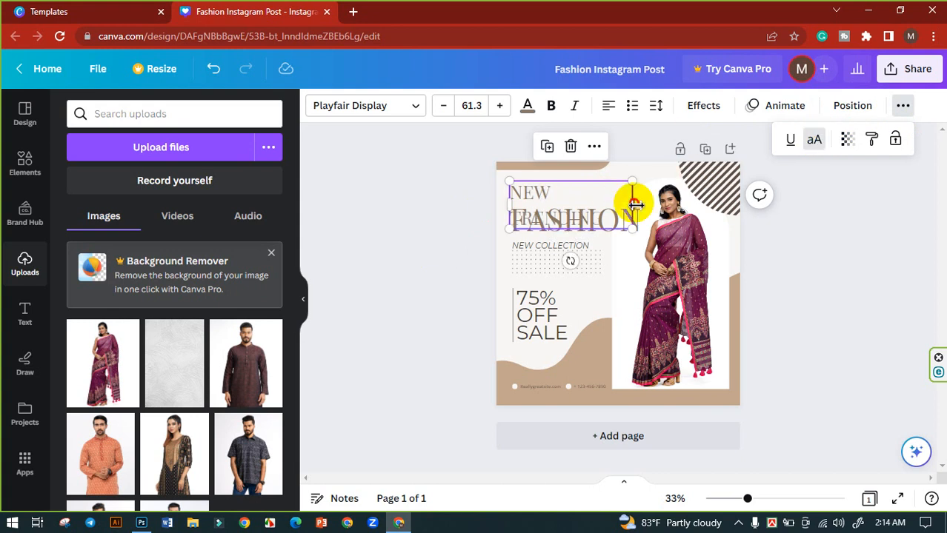
pyautogui.moveTo(629, 201); pyautogui.dragTo(653, 200)
# - Reduce the "NEW TRENDING" line's font size to 52.3
pyautogui.click(447, 107)
pyautogui.click(448, 108)
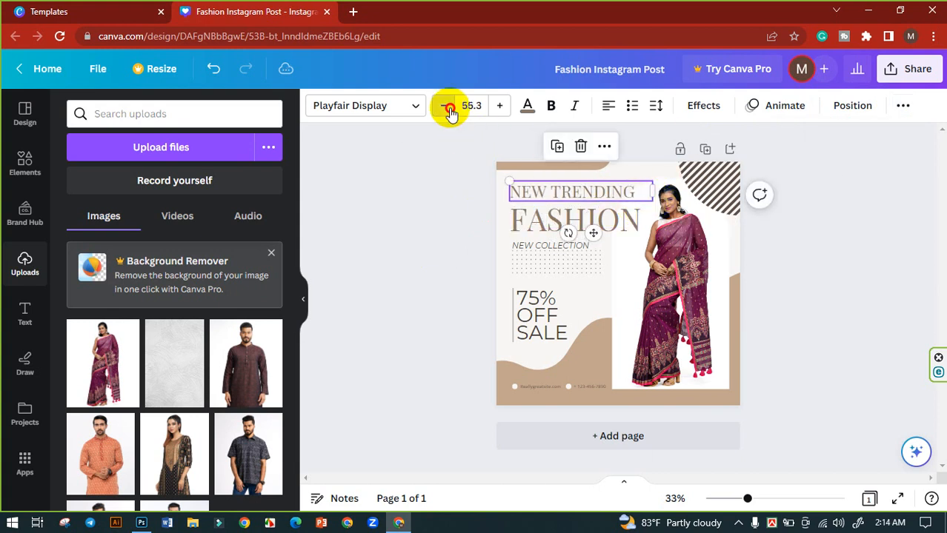
pyautogui.click(449, 109)
pyautogui.click(447, 111)
pyautogui.click(447, 110)
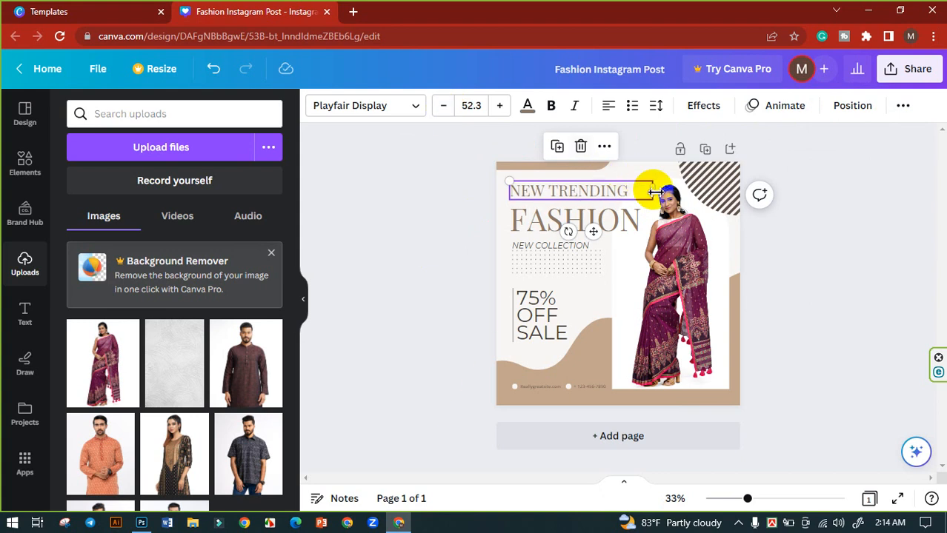
# - Narrow the "NEW TRENDING" text box to fit its text and nudge the line down closer to "FASHION"
pyautogui.moveTo(655, 191); pyautogui.dragTo(632, 191)
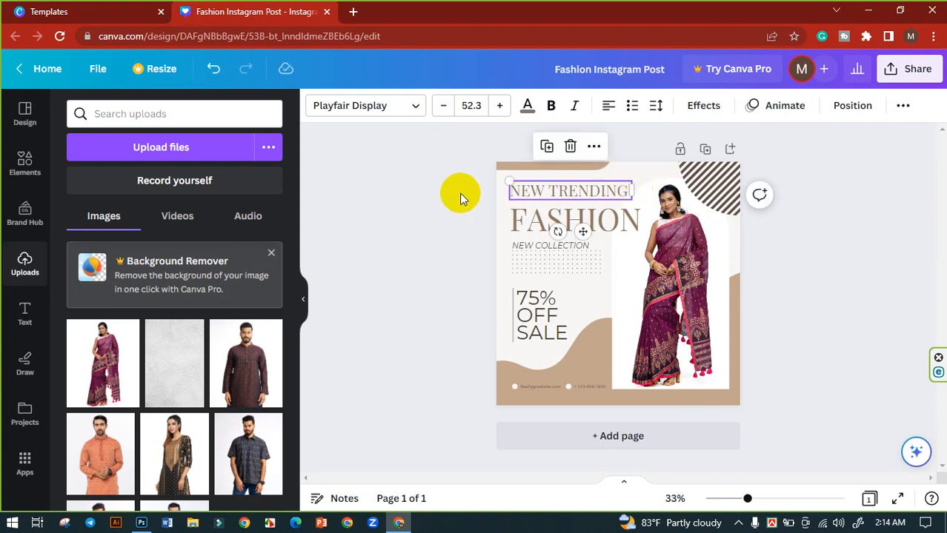
pyautogui.click(462, 192)
pyautogui.click(554, 186)
pyautogui.press('Down')
pyautogui.press('Down')
pyautogui.press('Down')
pyautogui.press('Down')
pyautogui.press('Down')
pyautogui.press('Down')
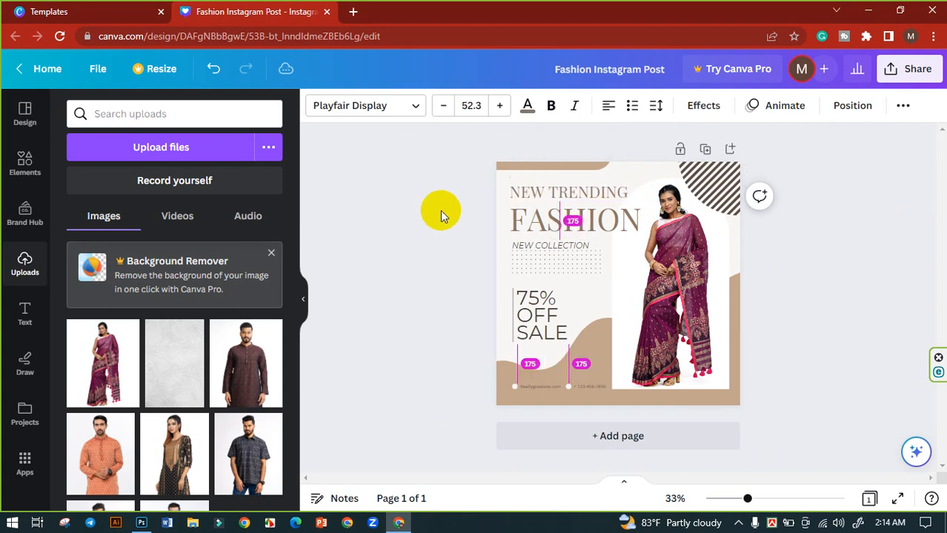
pyautogui.press('Down')
pyautogui.press('Down')
pyautogui.press('Down')
pyautogui.press('Down')
pyautogui.press('Down')
pyautogui.press('Down')
pyautogui.press('Down')
pyautogui.press('Down')
pyautogui.press('Down')
pyautogui.press('Down')
pyautogui.press('Down')
pyautogui.press('Down')
pyautogui.press('Down')
pyautogui.press('Down')
pyautogui.press('Down')
pyautogui.press('Down')
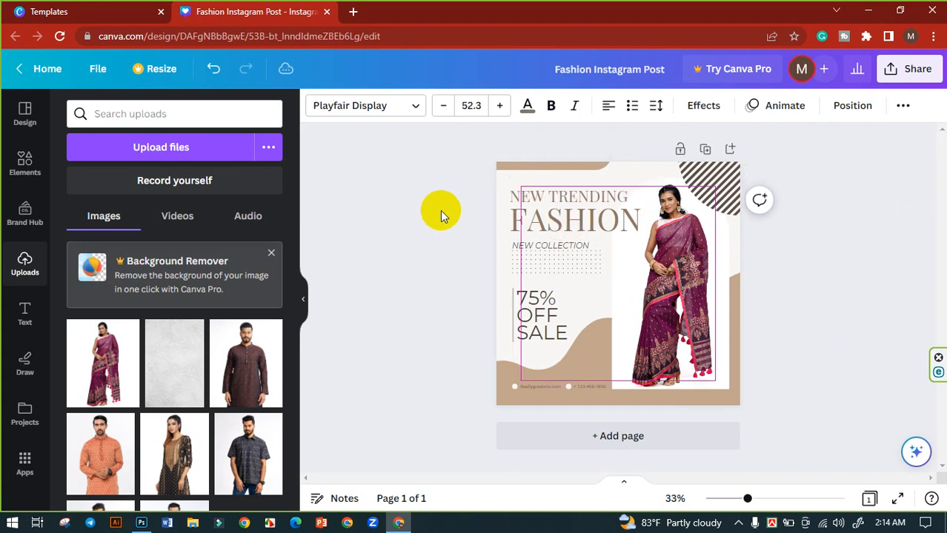
pyautogui.press('Escape')
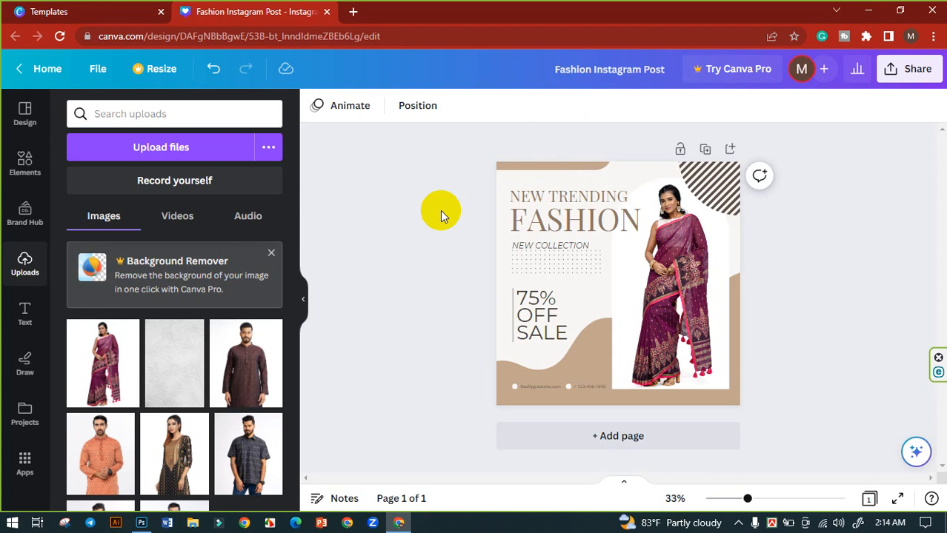
# - Change the "NEW COLLECTION" subheading to "NEW EID COLLECTION" and widen its text box so it fits on one line
pyautogui.click(575, 248)
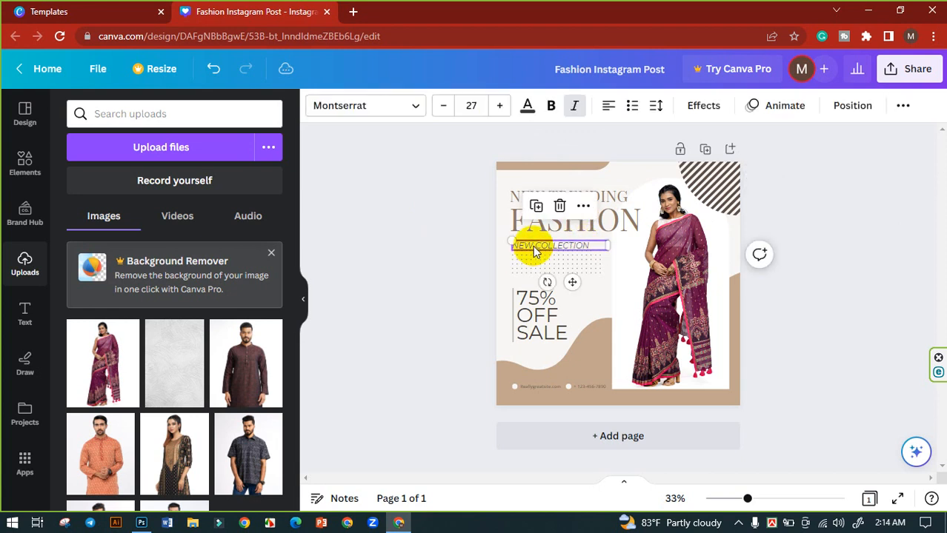
pyautogui.doubleClick(534, 251)
pyautogui.click(563, 250)
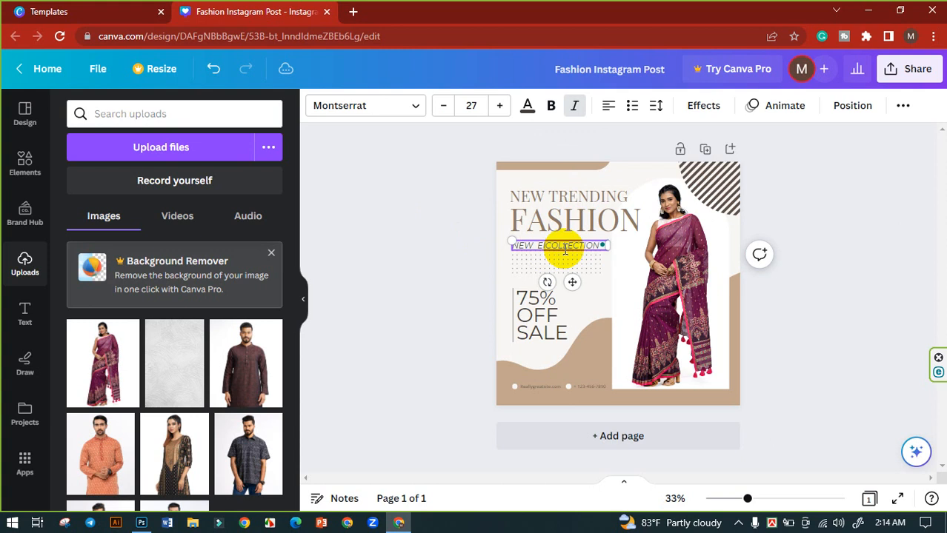
pyautogui.write('EID')
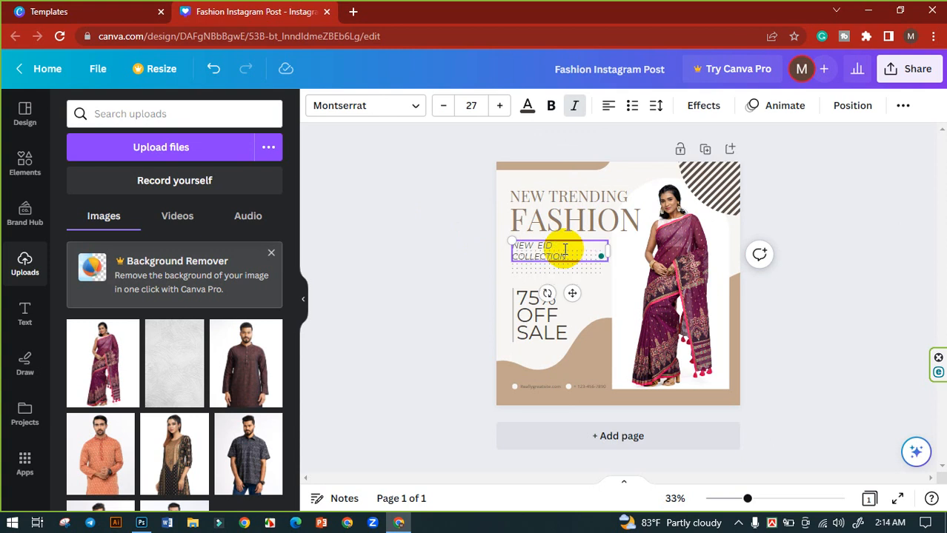
pyautogui.moveTo(616, 253); pyautogui.dragTo(542, 270)
pyautogui.click(474, 252)
# - Move both dotted pattern pieces down slightly to leave a gap below the "NEW EID COLLECTION" line
pyautogui.click(566, 260)
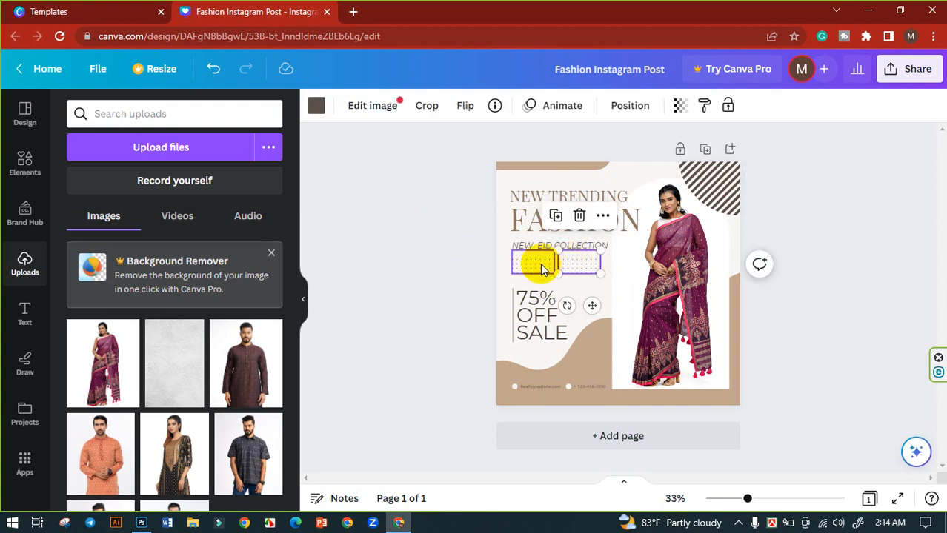
pyautogui.keyDown('shift'); pyautogui.click(541, 269); pyautogui.keyUp('shift')
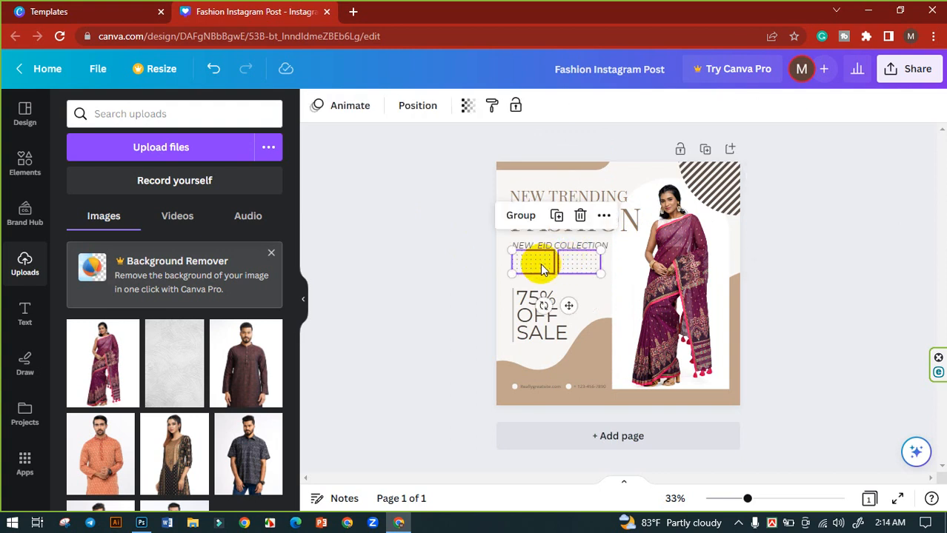
pyautogui.click(541, 270)
pyautogui.press('Down')
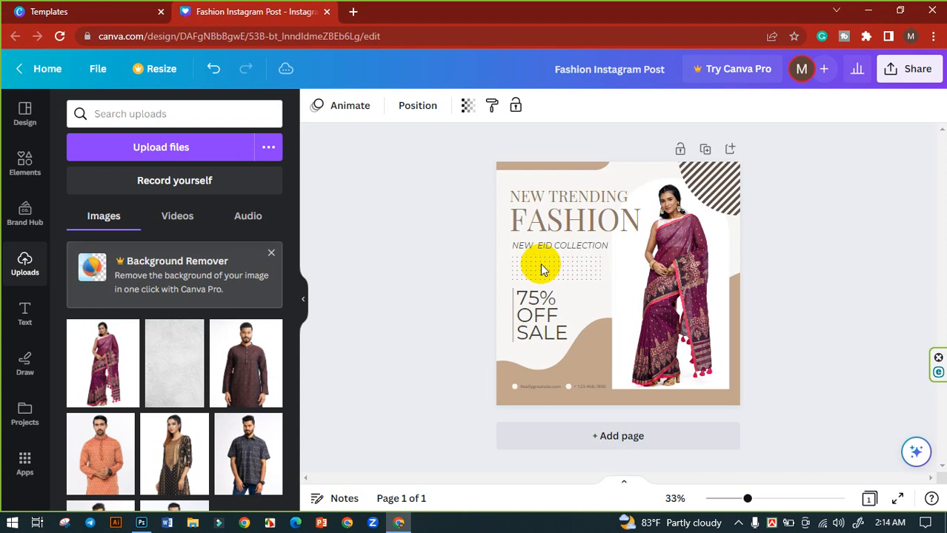
pyautogui.click(434, 223)
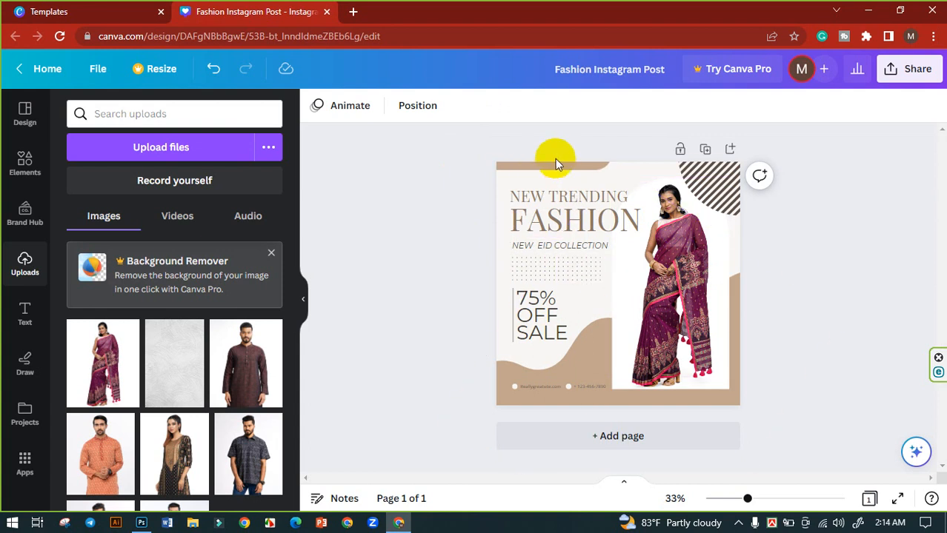
# - Recolor the "FASHION" heading with the maroon #6d2448 taken from the saree photo's colors
pyautogui.click(596, 218)
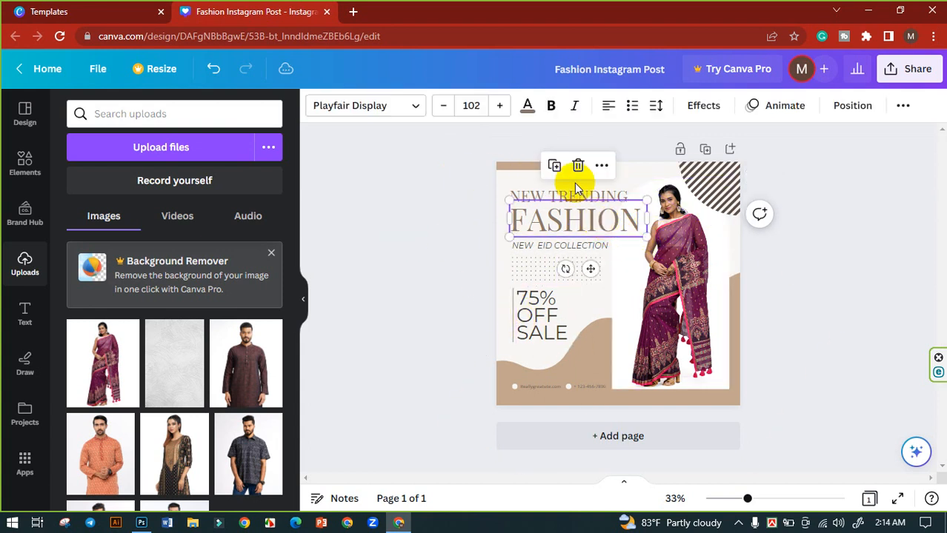
pyautogui.click(526, 108)
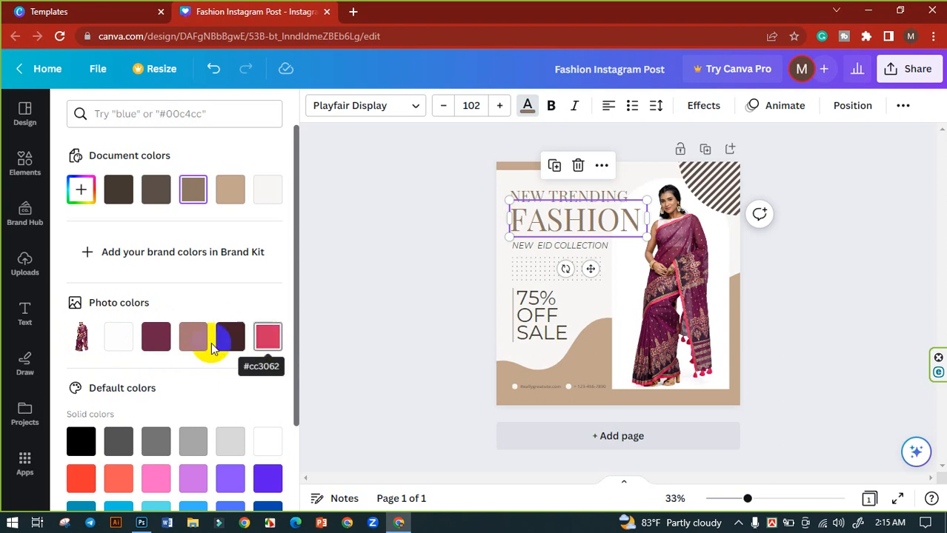
pyautogui.click(155, 337)
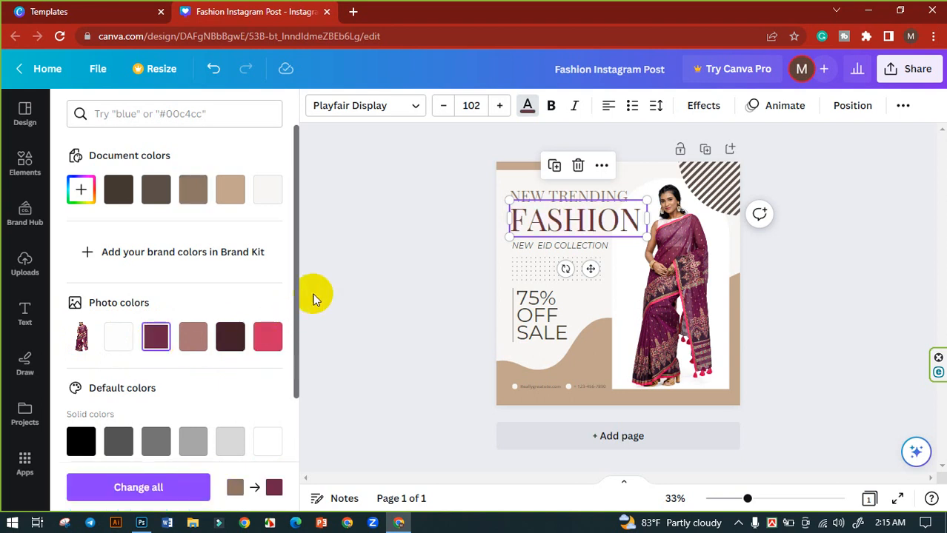
pyautogui.click(362, 268)
# - Recolor the "NEW TRENDING" line with the pinkish red from the saree photo's colors
pyautogui.click(543, 194)
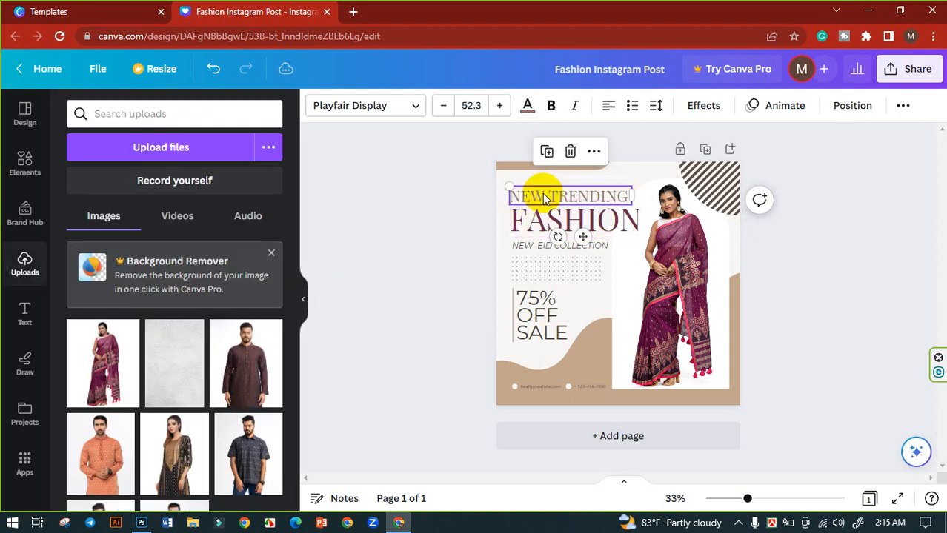
pyautogui.click(528, 106)
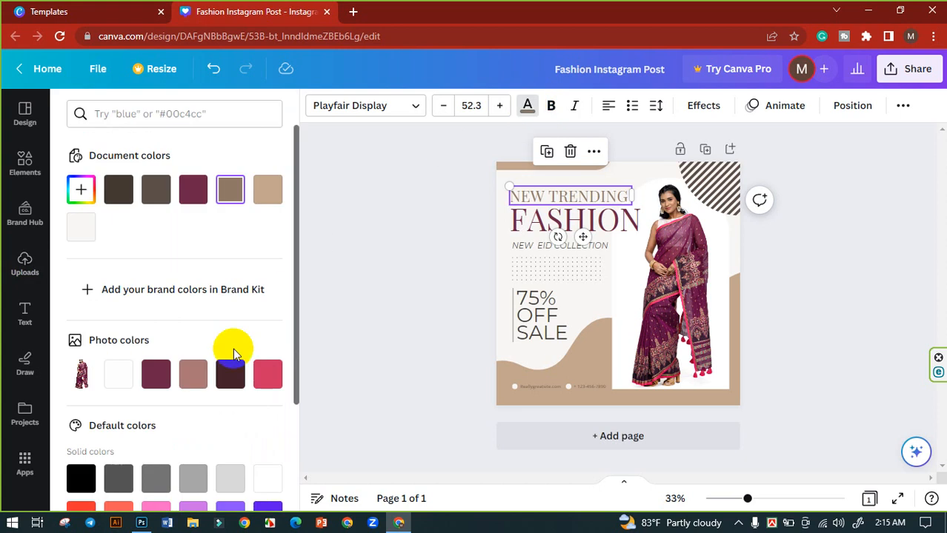
pyautogui.click(194, 381)
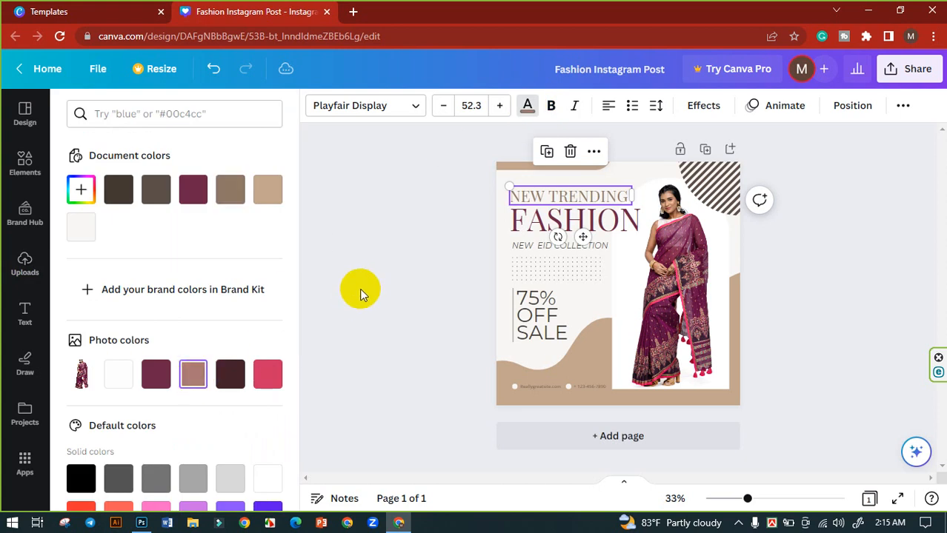
pyautogui.click(231, 376)
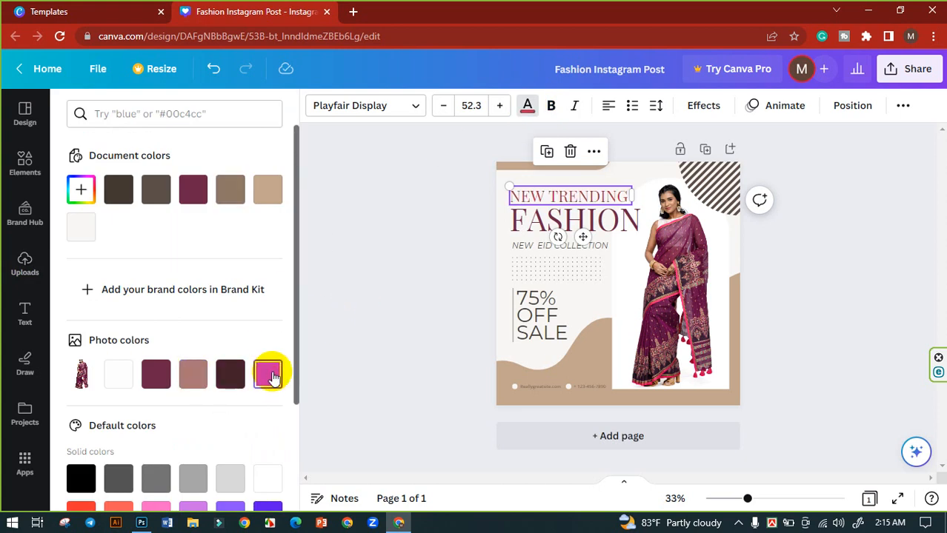
pyautogui.click(388, 257)
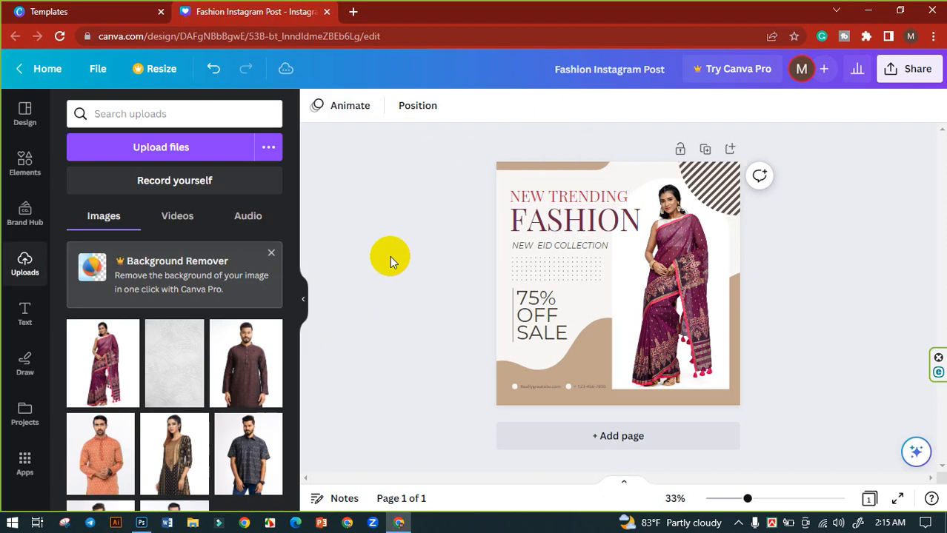
# - Recolor the large tan wavy background shape with the document's maroon #6d2448
pyautogui.click(594, 353)
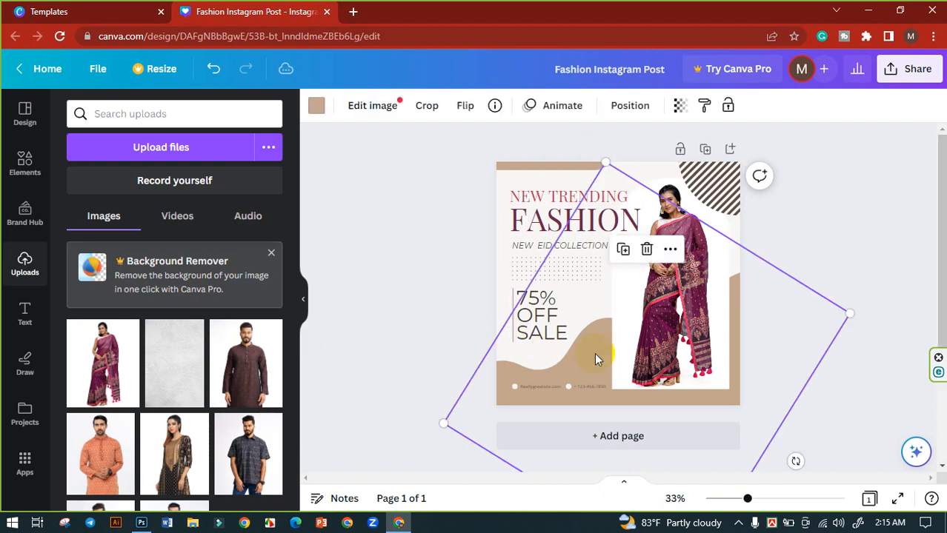
pyautogui.click(317, 105)
pyautogui.click(191, 194)
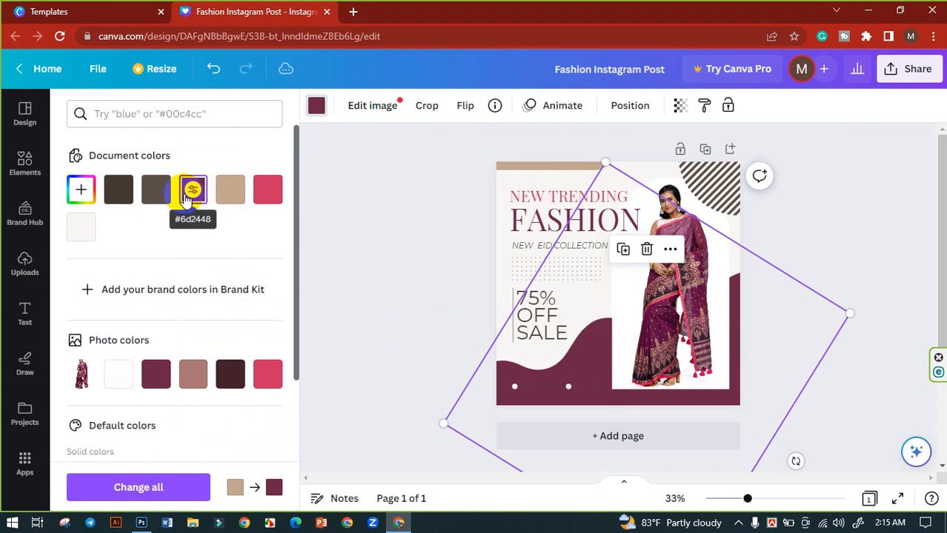
pyautogui.click(420, 272)
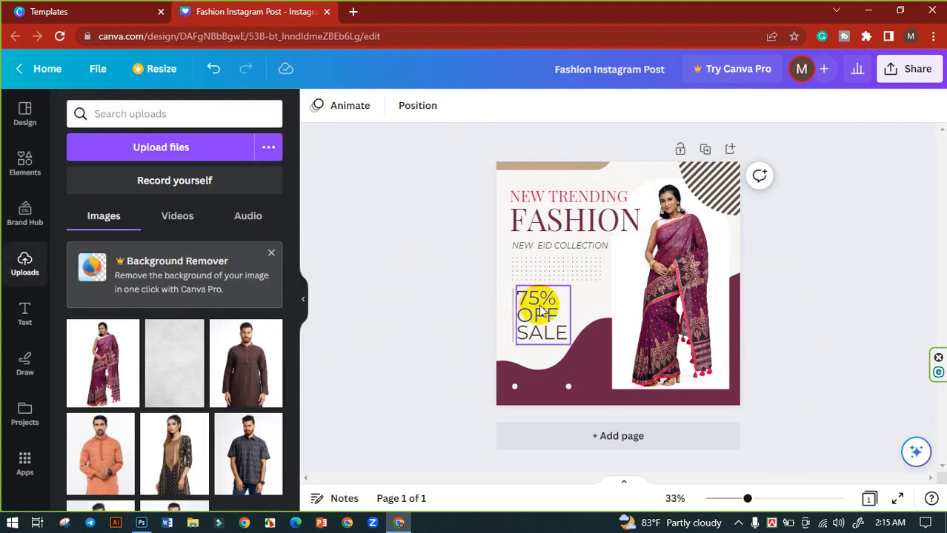
# - Recolor the tan rounded bar at the upper edge of the design with the saree photo's maroon
pyautogui.click(551, 164)
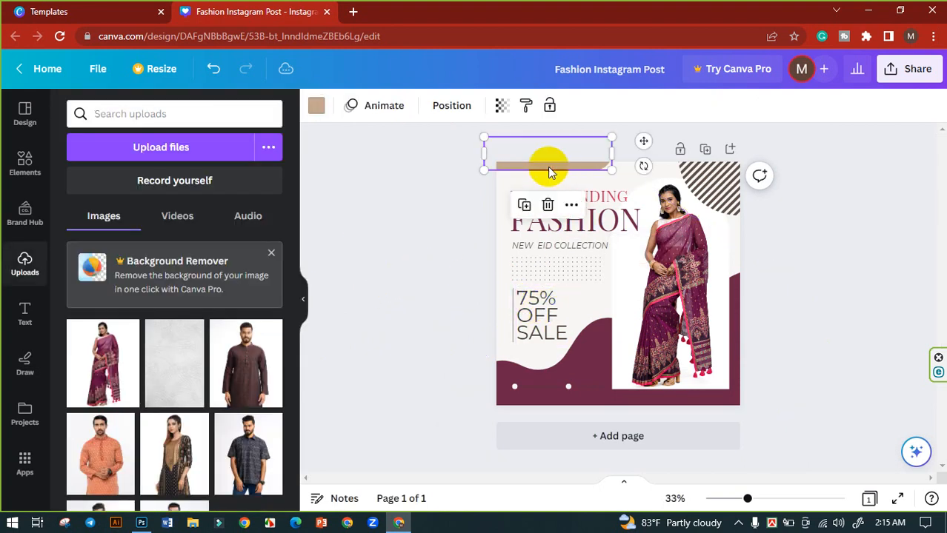
pyautogui.click(312, 105)
pyautogui.click(154, 374)
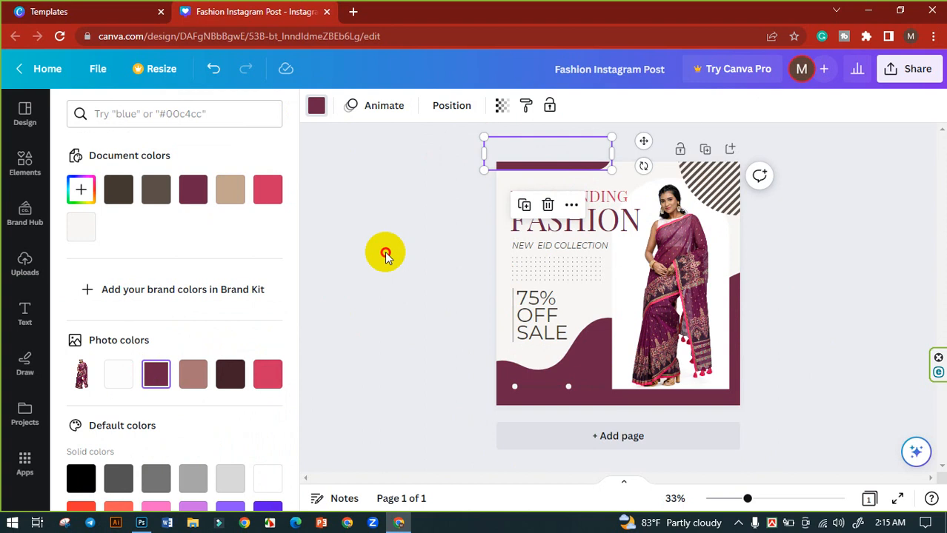
pyautogui.click(400, 241)
# - Recolor the striped circle in the design's upper corner with the document's pinkish red, after comparing it with maroon
pyautogui.click(723, 178)
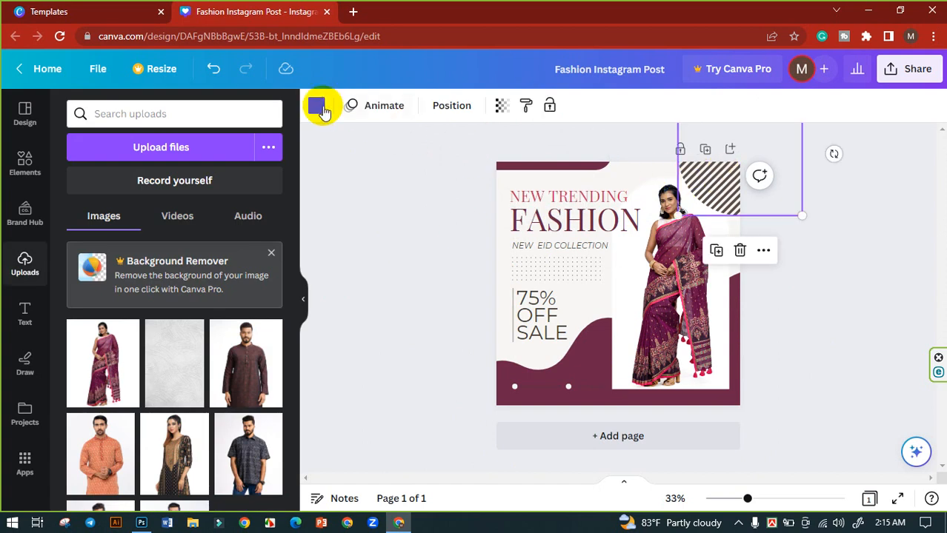
pyautogui.click(316, 105)
pyautogui.click(232, 191)
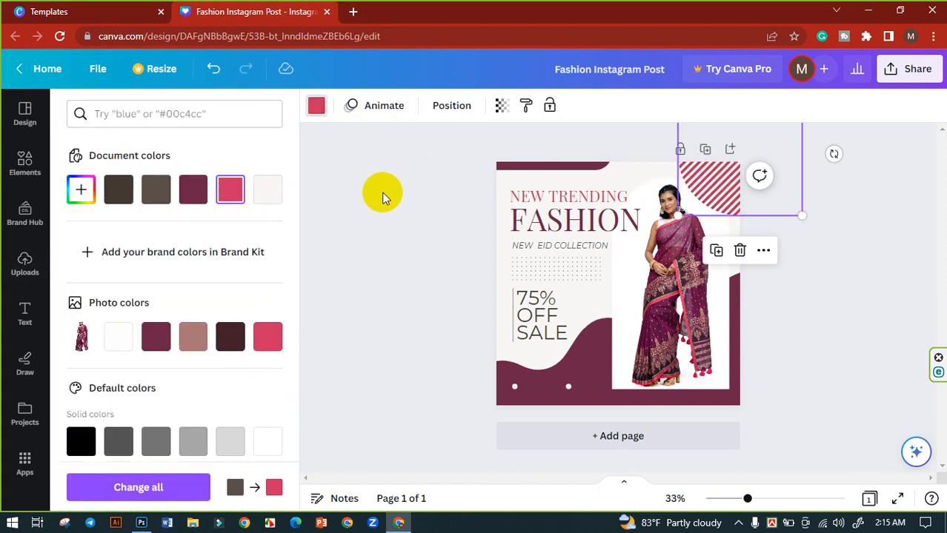
pyautogui.click(193, 192)
pyautogui.click(228, 190)
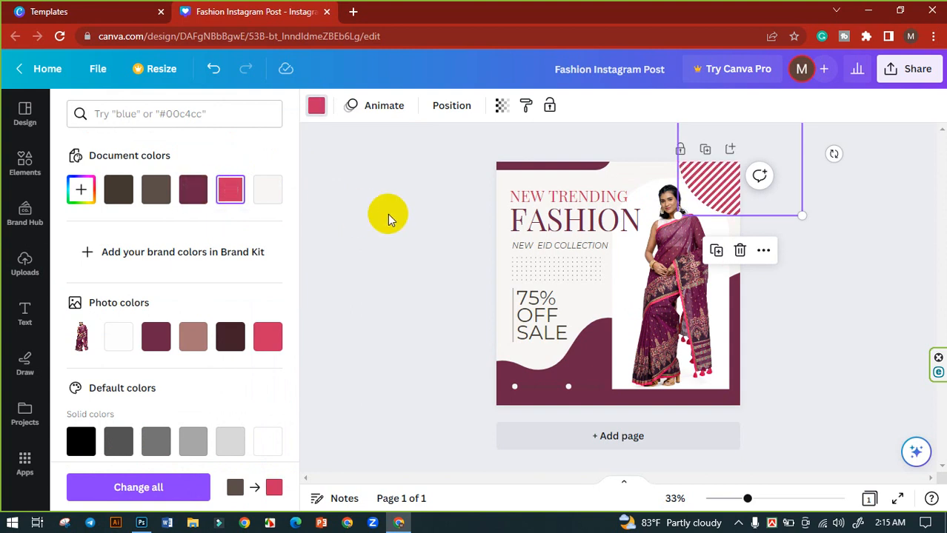
pyautogui.click(409, 210)
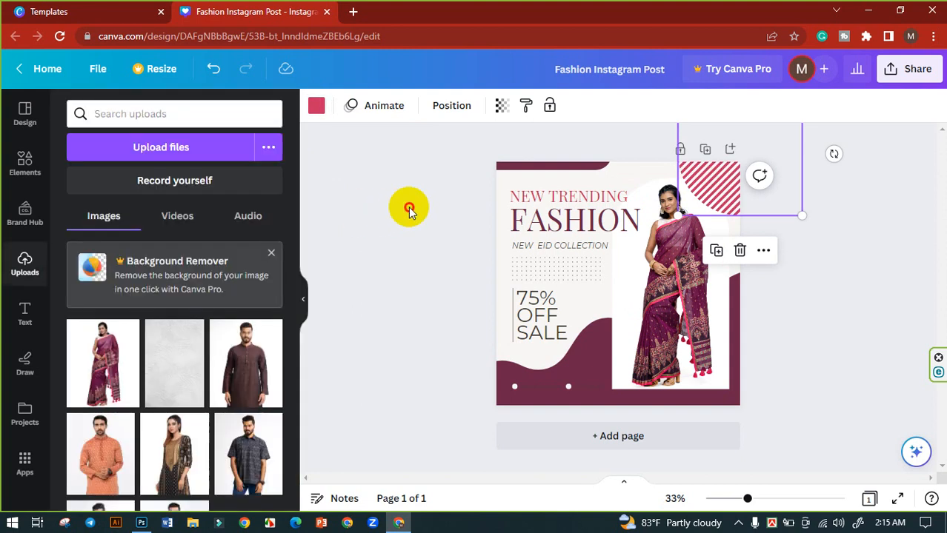
# - Enlarge the "NEW EID COLLECTION" line to size 30 and align its left edge with the heading above
pyautogui.click(557, 245)
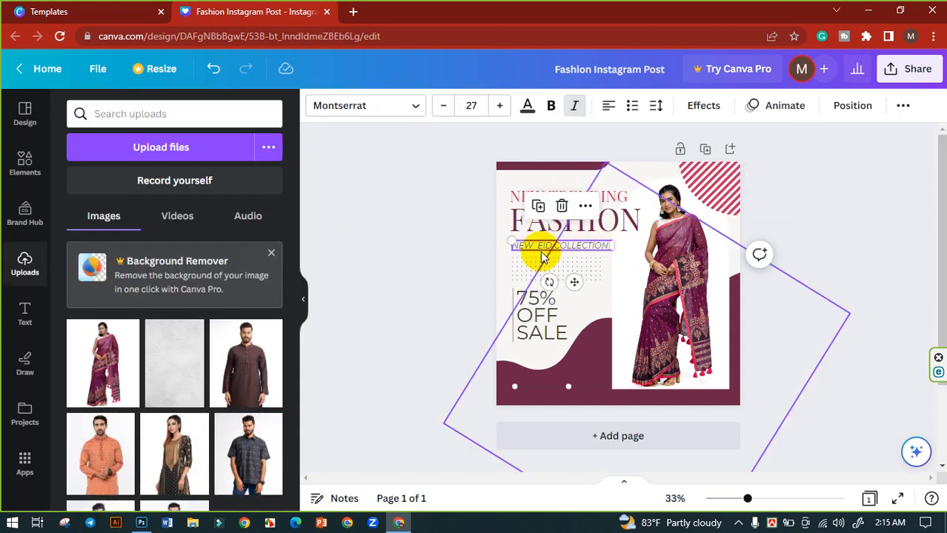
pyautogui.moveTo(513, 240); pyautogui.dragTo(502, 235)
pyautogui.moveTo(561, 247); pyautogui.dragTo(564, 244)
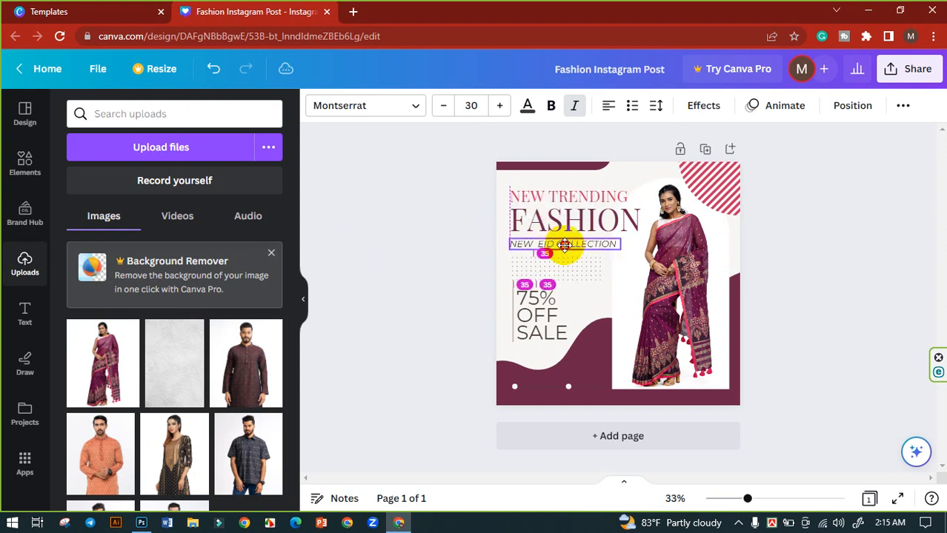
pyautogui.click(464, 254)
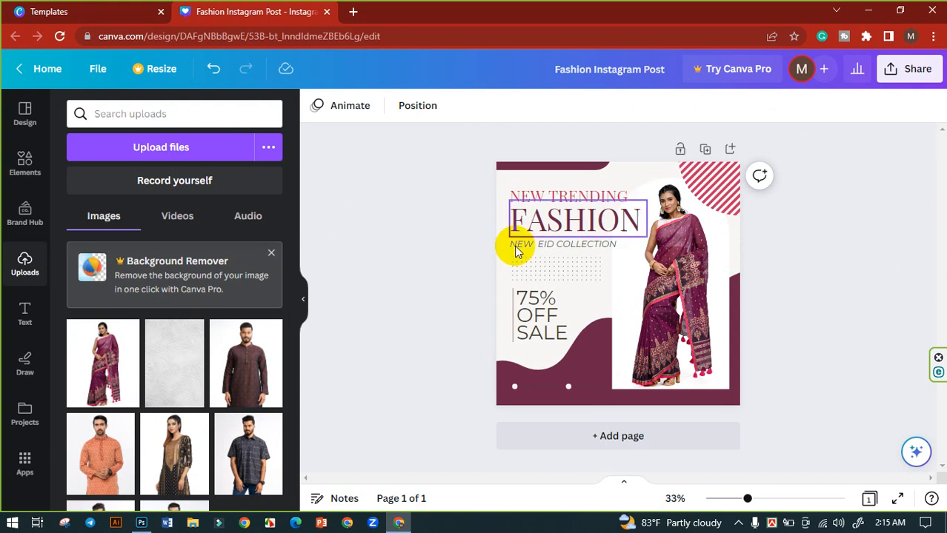
# - Change the discount in the "75% OFF SALE" text to 25%
pyautogui.click(543, 311)
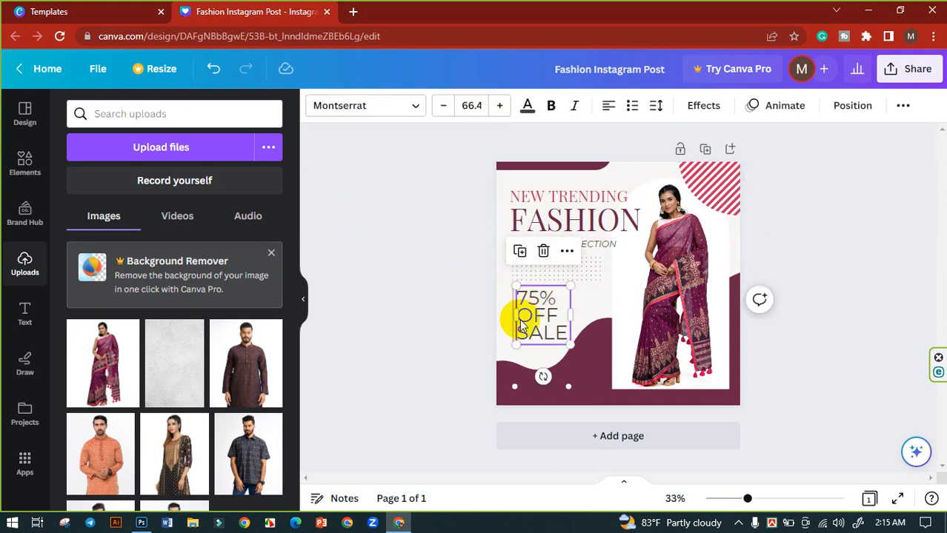
pyautogui.doubleClick(535, 302)
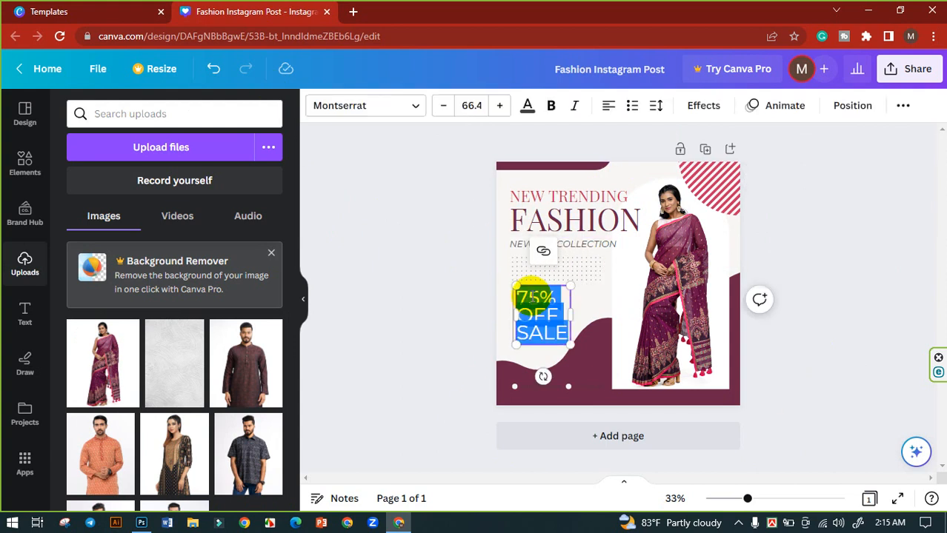
pyautogui.moveTo(539, 299); pyautogui.dragTo(522, 298)
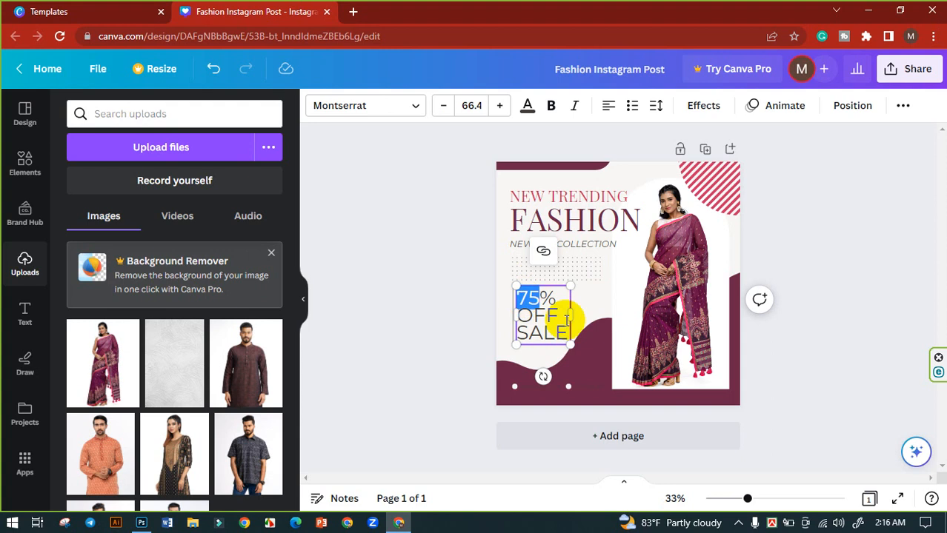
pyautogui.write('2')
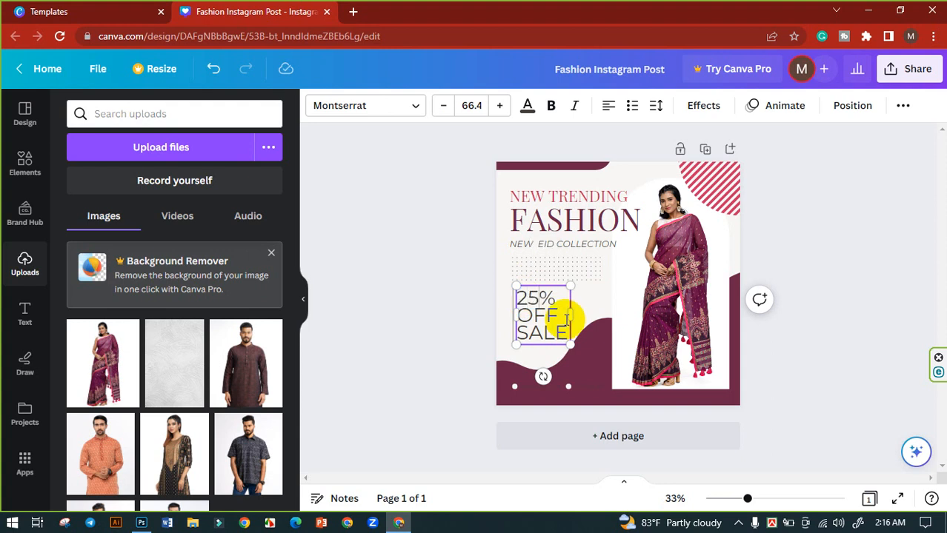
# - Complete the discount figure as 25% and delete the word "SALE" from the discount text
pyautogui.write('5')
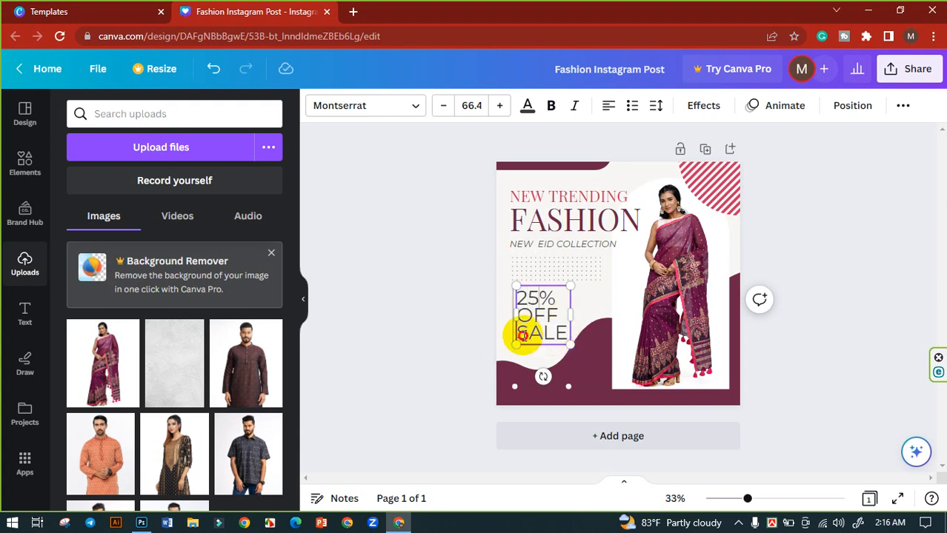
pyautogui.moveTo(521, 335)
pyautogui.mouseDown()
pyautogui.moveTo(563, 335)
pyautogui.moveTo(522, 338)
pyautogui.mouseUp()
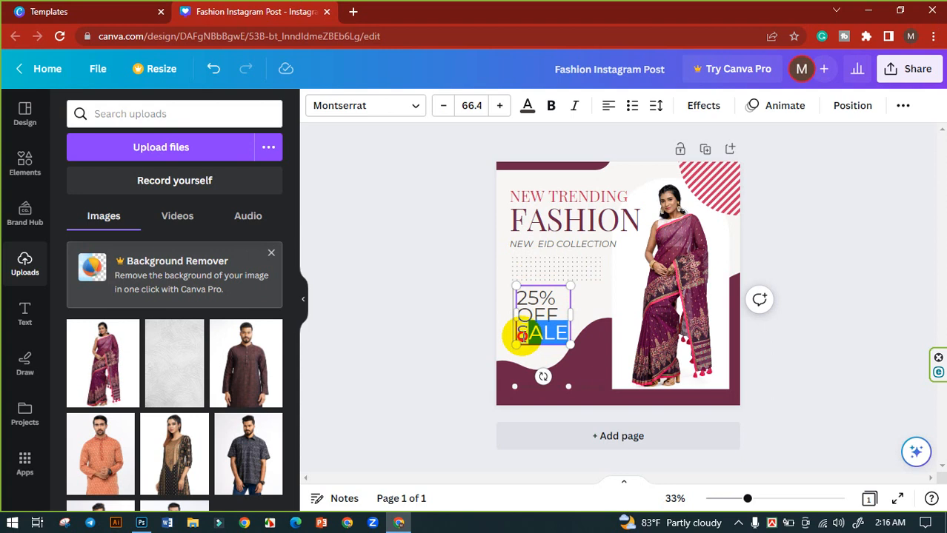
pyautogui.press('BackSpace')
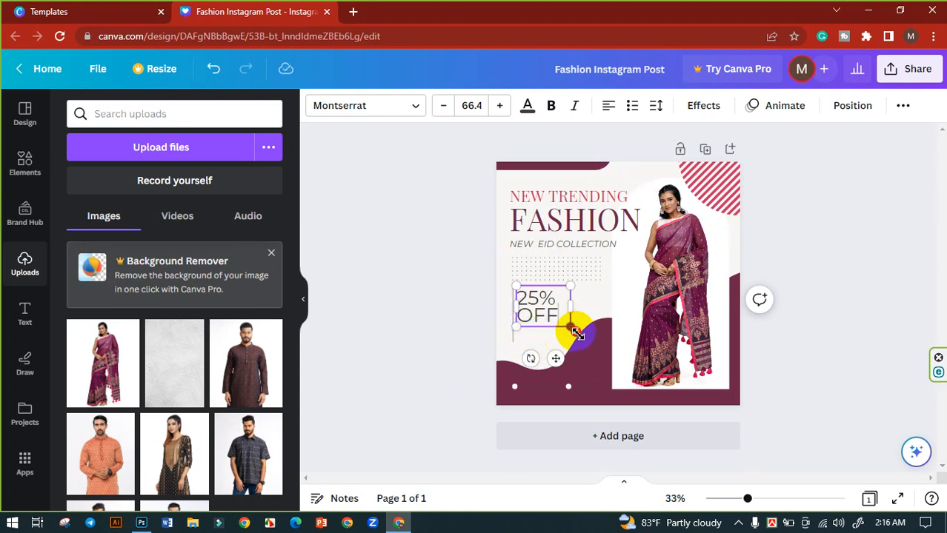
# - Enlarge the discount text, reducing "OFF" to size 63.2 and scaling the whole text up until "25%" reaches size 117
pyautogui.moveTo(577, 333); pyautogui.dragTo(528, 326)
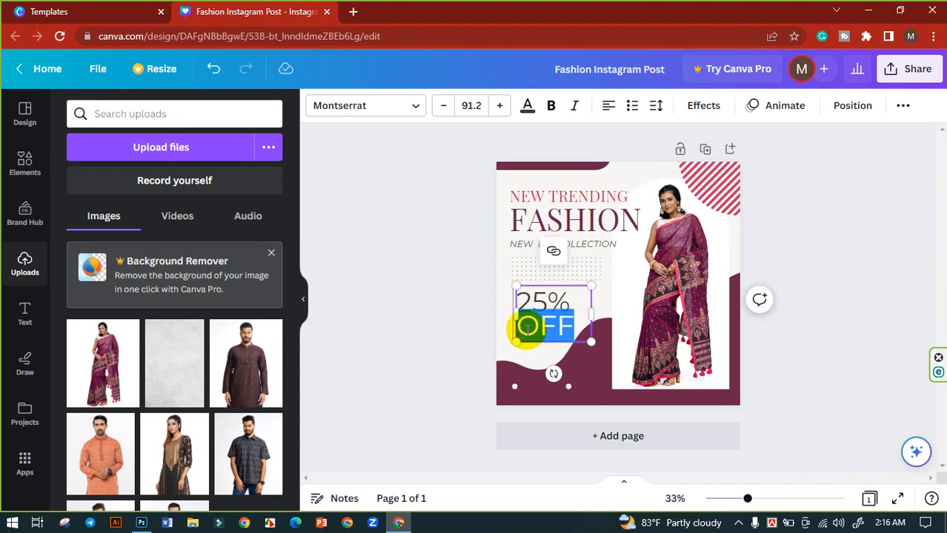
pyautogui.click(441, 110)
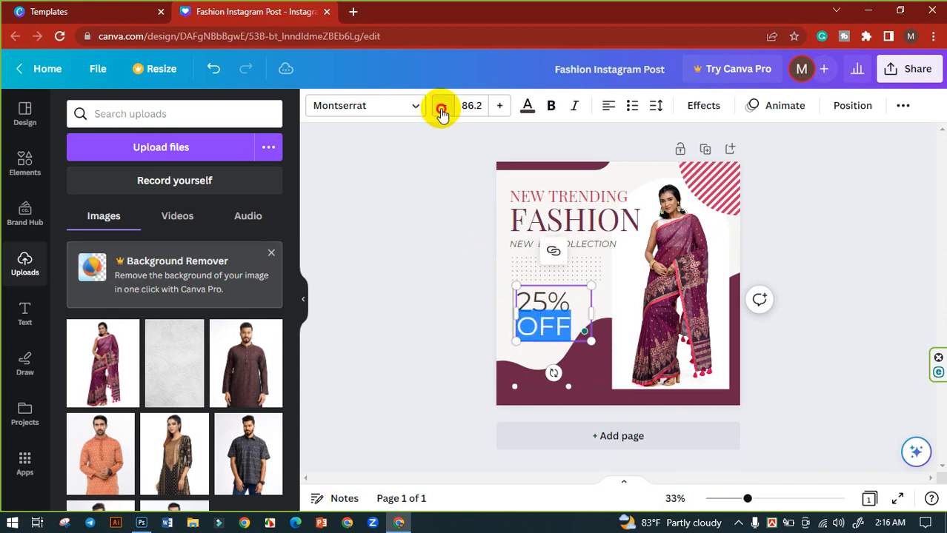
pyautogui.click(440, 110)
pyautogui.click(441, 109)
pyautogui.click(441, 110)
pyautogui.click(441, 110)
pyautogui.click(441, 109)
pyautogui.click(441, 109)
pyautogui.click(441, 109)
pyautogui.click(441, 110)
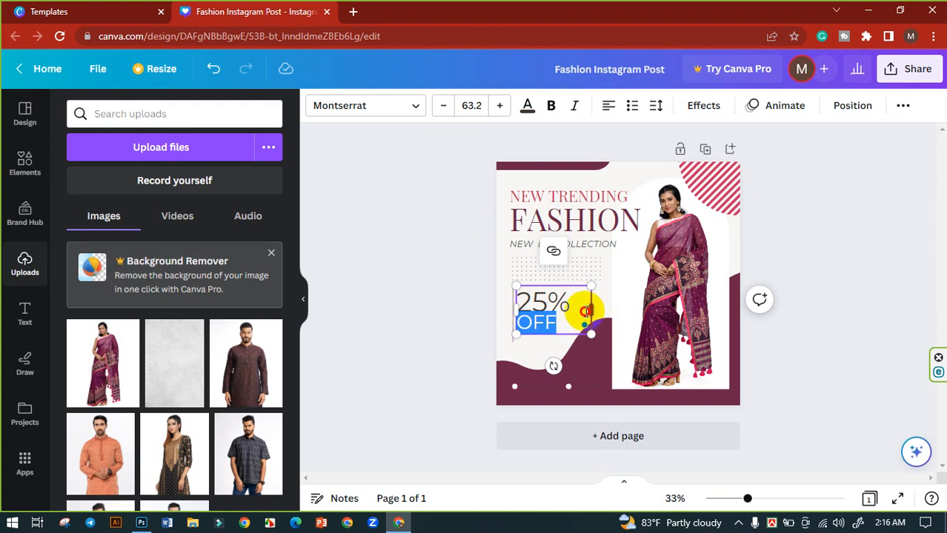
pyautogui.moveTo(585, 311); pyautogui.dragTo(589, 355)
pyautogui.click(461, 331)
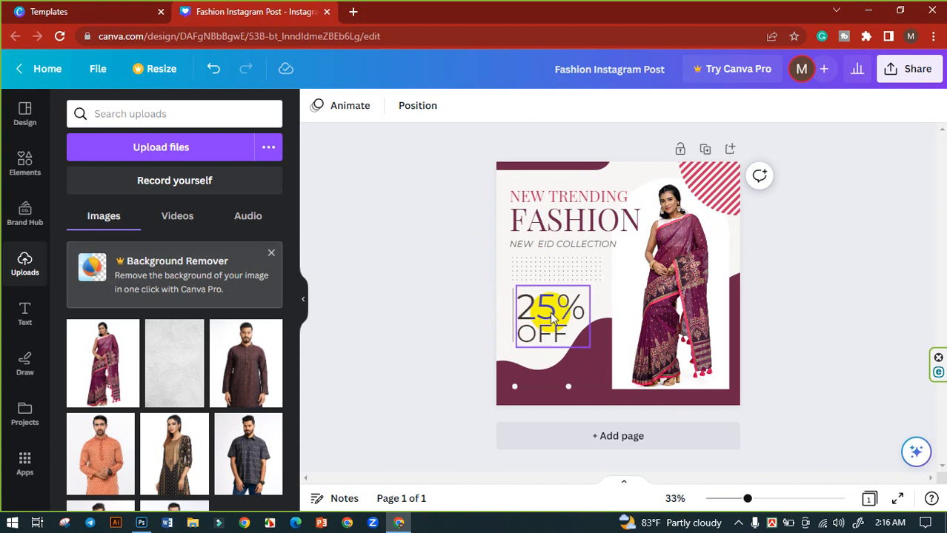
# - Change the vertical line beside the discount text to a solid style with a line weight of 7
pyautogui.click(513, 308)
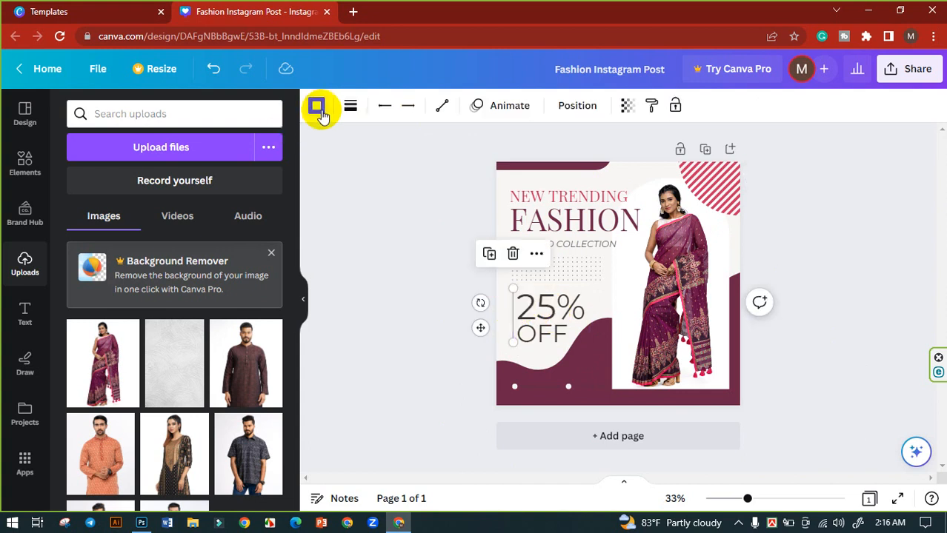
pyautogui.click(350, 106)
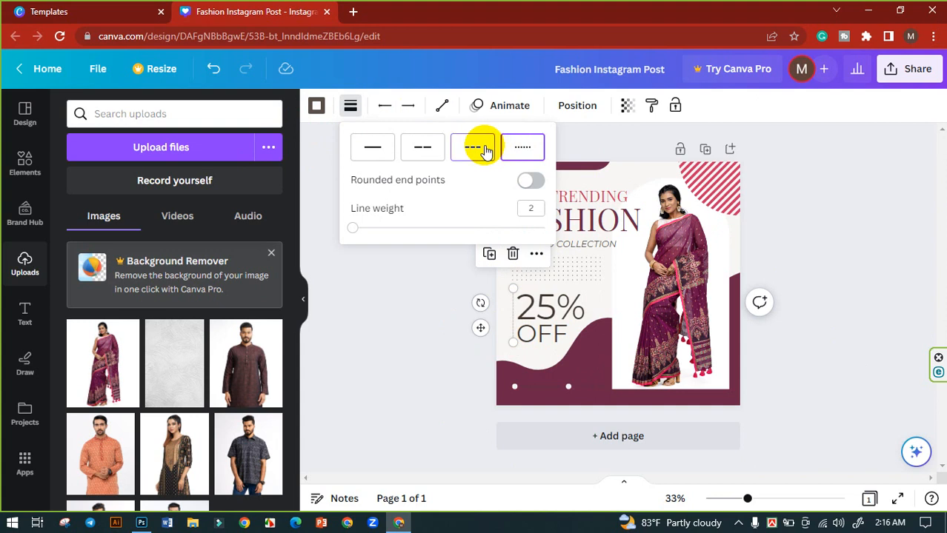
pyautogui.click(374, 148)
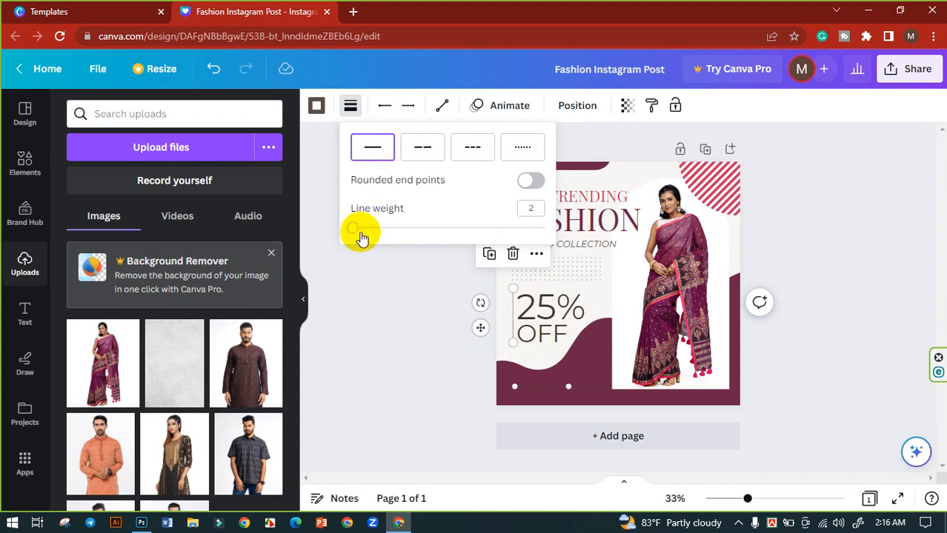
pyautogui.moveTo(353, 228); pyautogui.dragTo(365, 229)
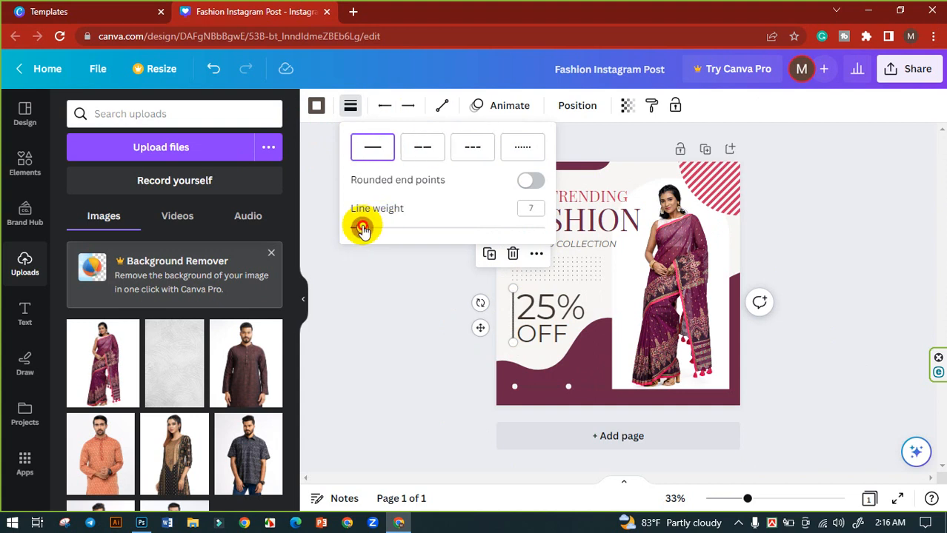
# - Recolor the vertical line with the document's pinkish red after trying maroon #6d2448, and nudge it slightly down
pyautogui.click(316, 105)
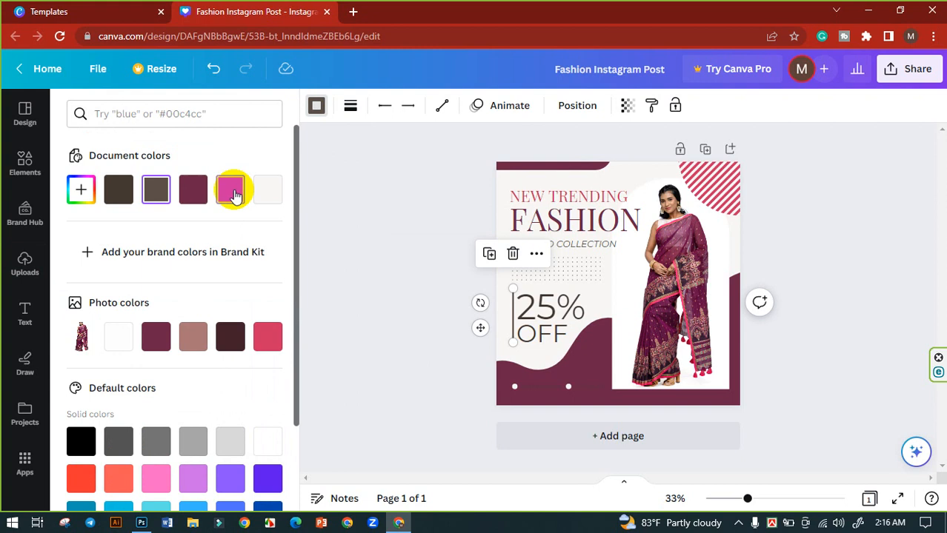
pyautogui.click(198, 192)
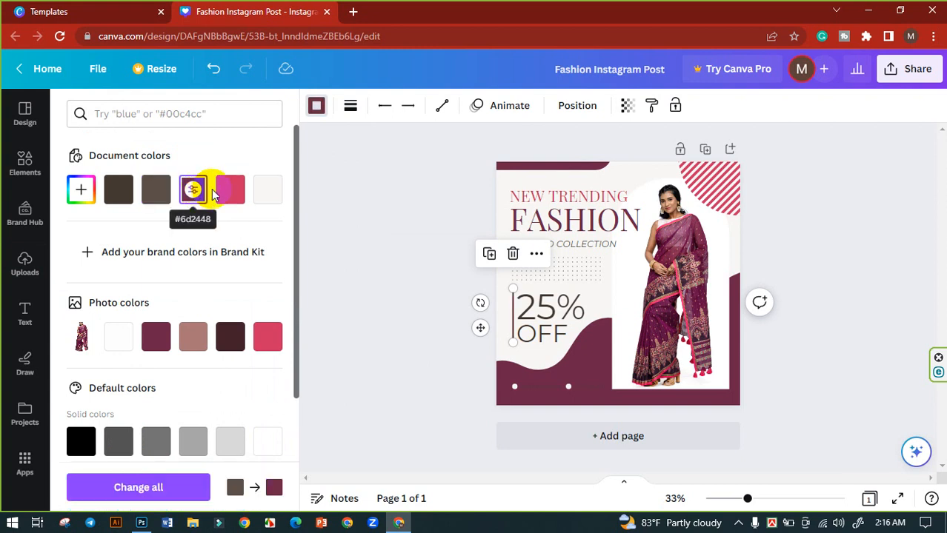
pyautogui.click(231, 190)
pyautogui.click(414, 274)
pyautogui.click(429, 260)
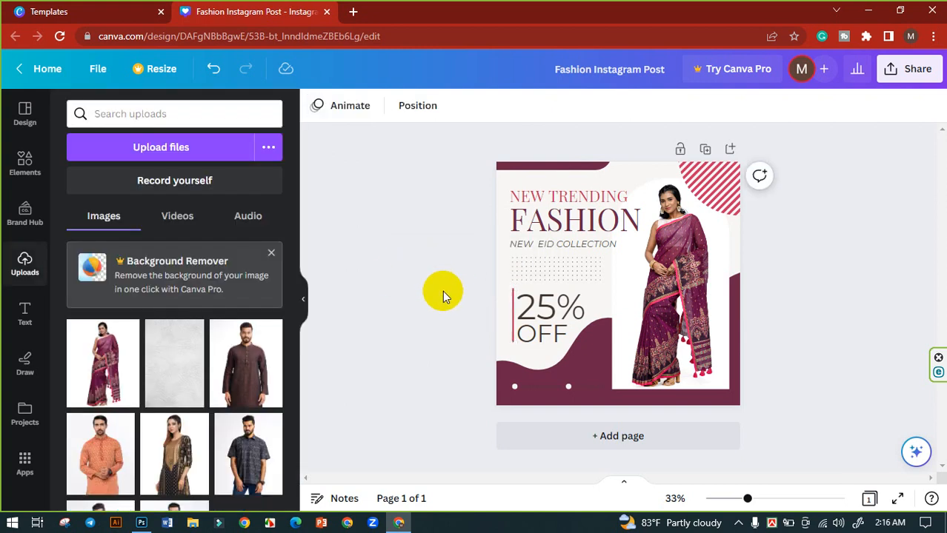
pyautogui.click(514, 323)
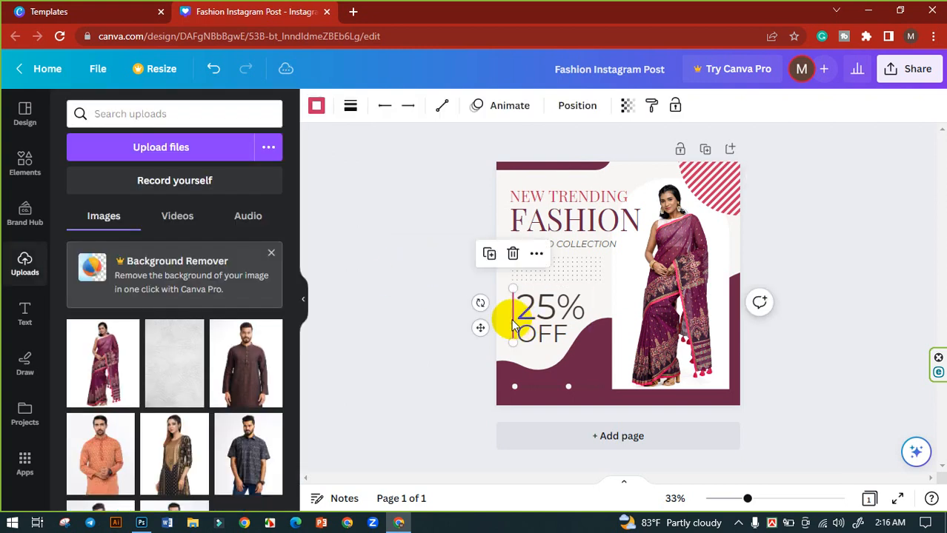
pyautogui.click(464, 323)
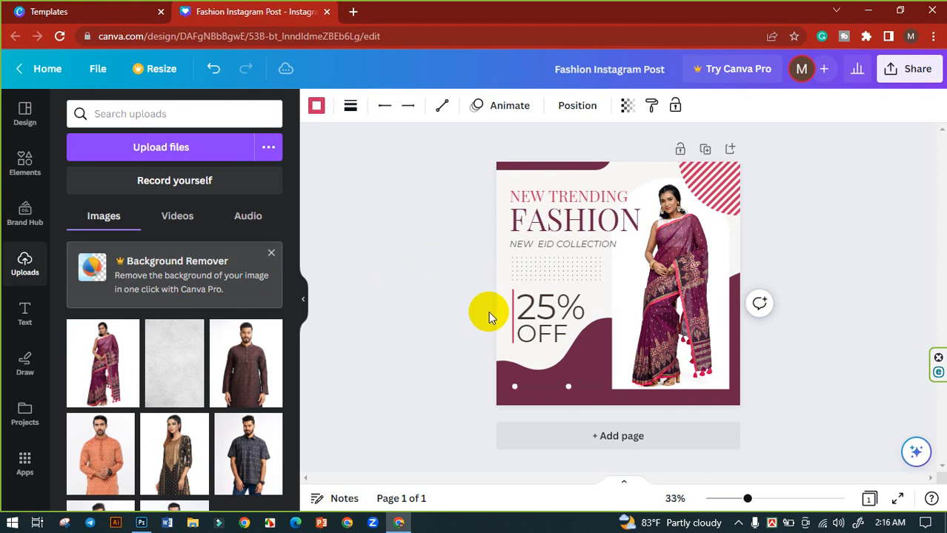
# - Make the "25" in the discount text bold and color it with the saree photo's maroon
pyautogui.click(550, 312)
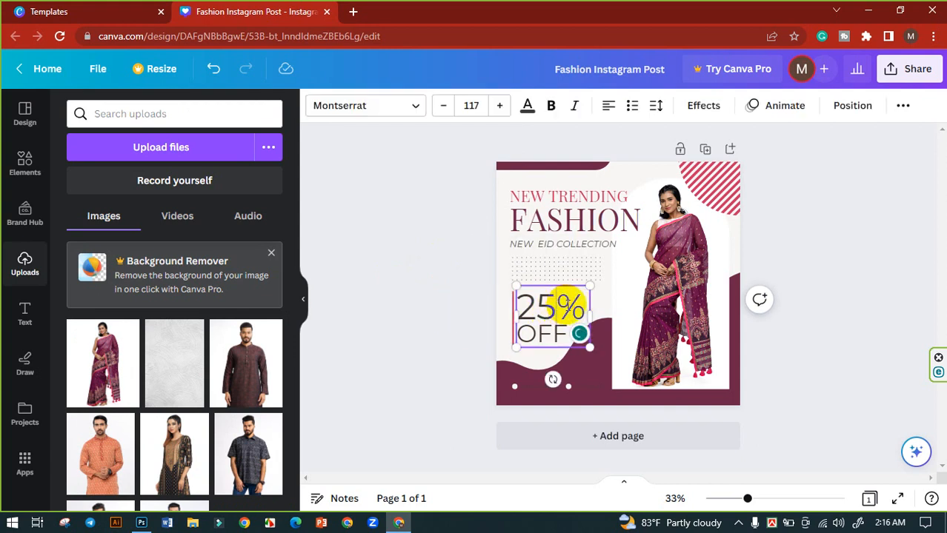
pyautogui.moveTo(555, 306); pyautogui.dragTo(518, 307)
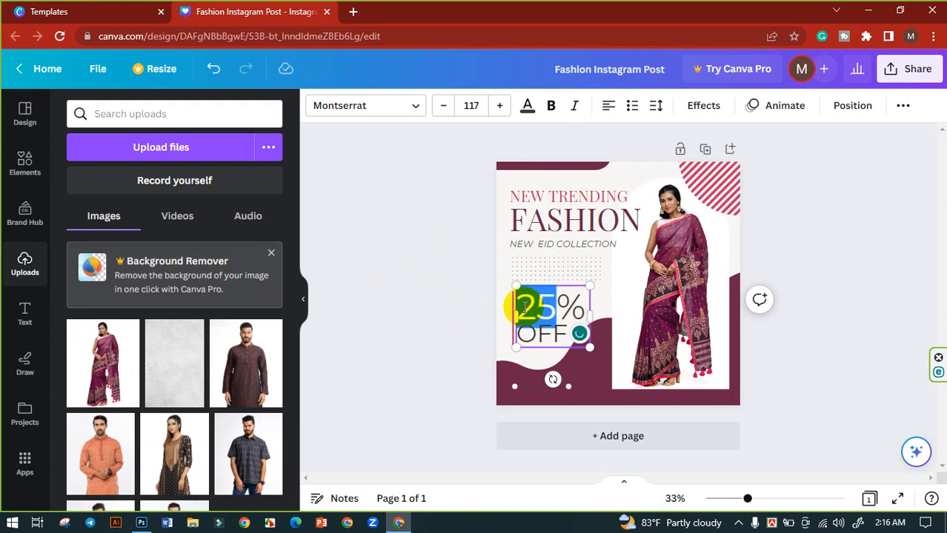
pyautogui.click(549, 106)
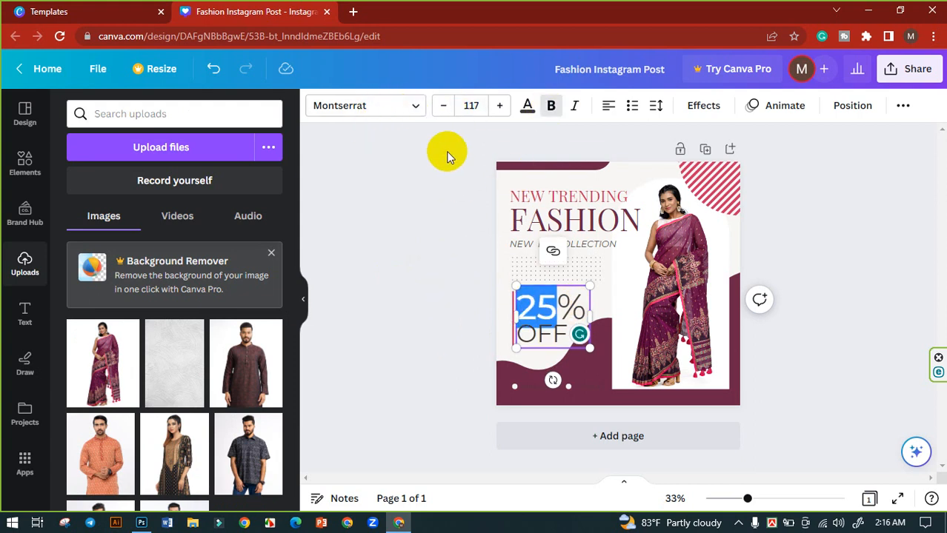
pyautogui.click(527, 112)
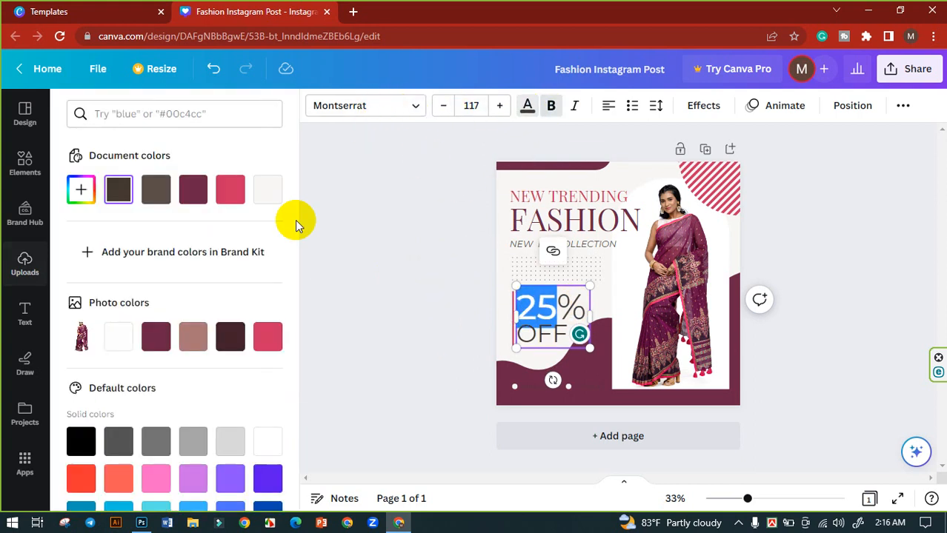
pyautogui.click(162, 336)
pyautogui.click(408, 277)
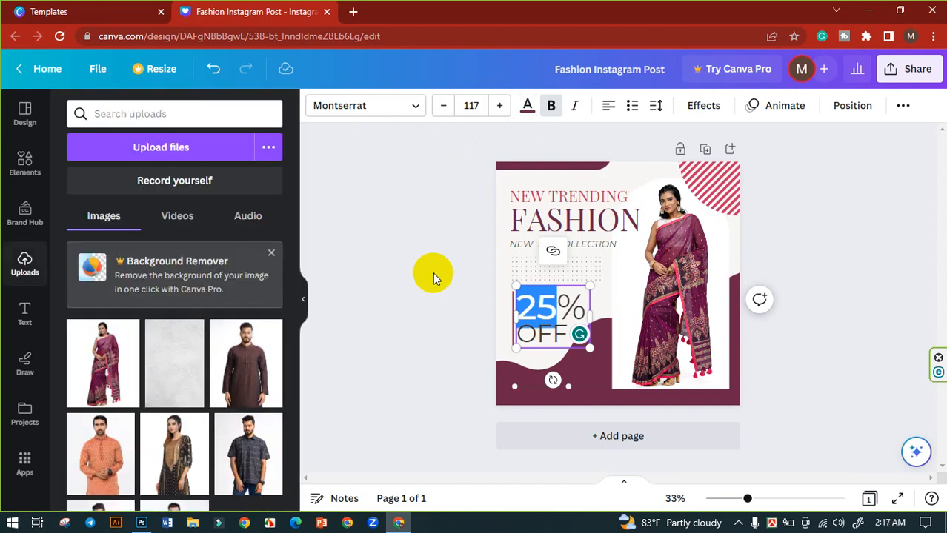
pyautogui.click(433, 273)
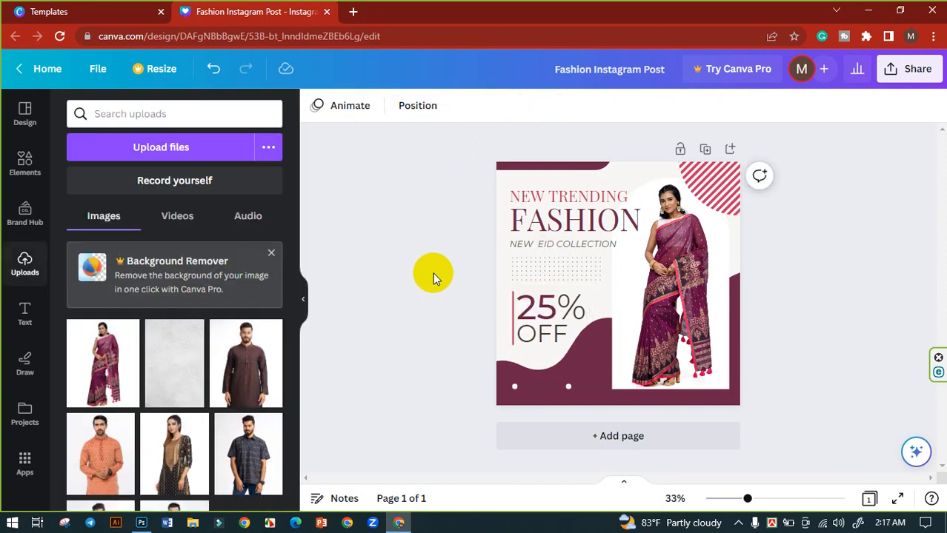
# - Recolor the percent sign and "OFF" in the discount text with the saree photo's pinkish red
pyautogui.click(561, 311)
pyautogui.doubleClick(561, 311)
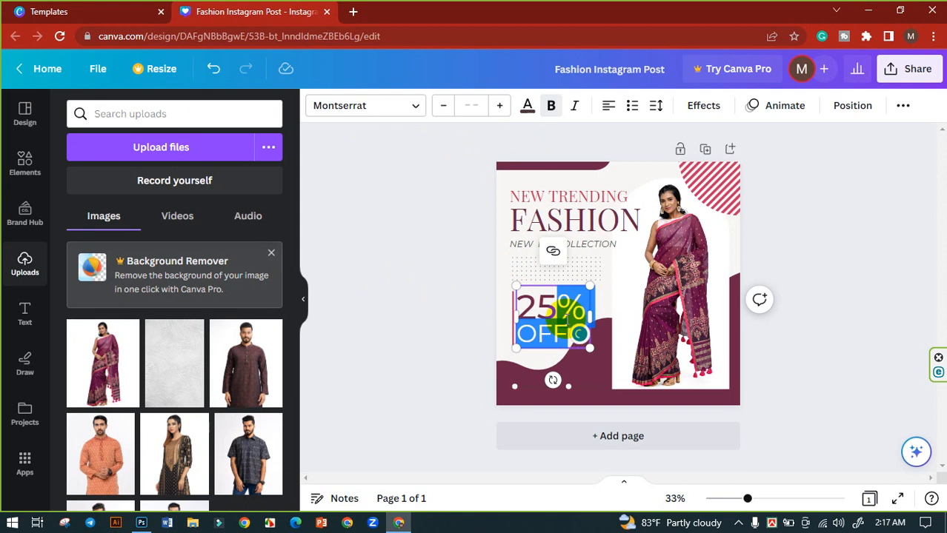
pyautogui.click(526, 106)
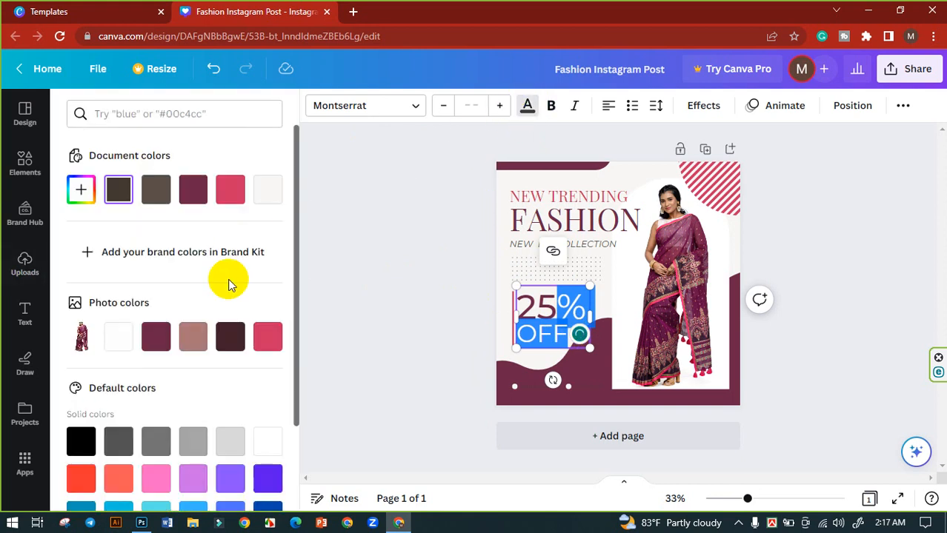
pyautogui.click(268, 337)
pyautogui.click(397, 309)
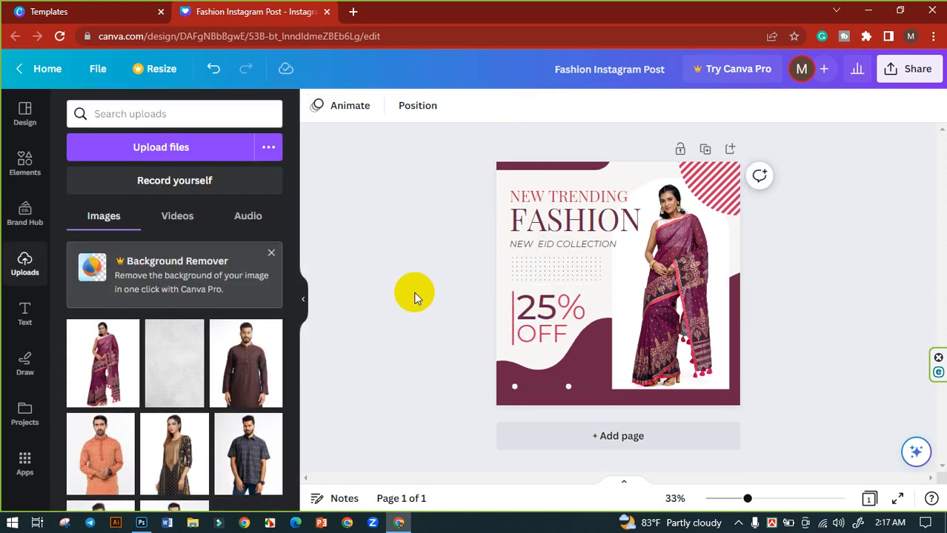
# - Recolor the "NEW EID COLLECTION" line with the saree photo's dark maroon
pyautogui.click(565, 244)
pyautogui.click(528, 106)
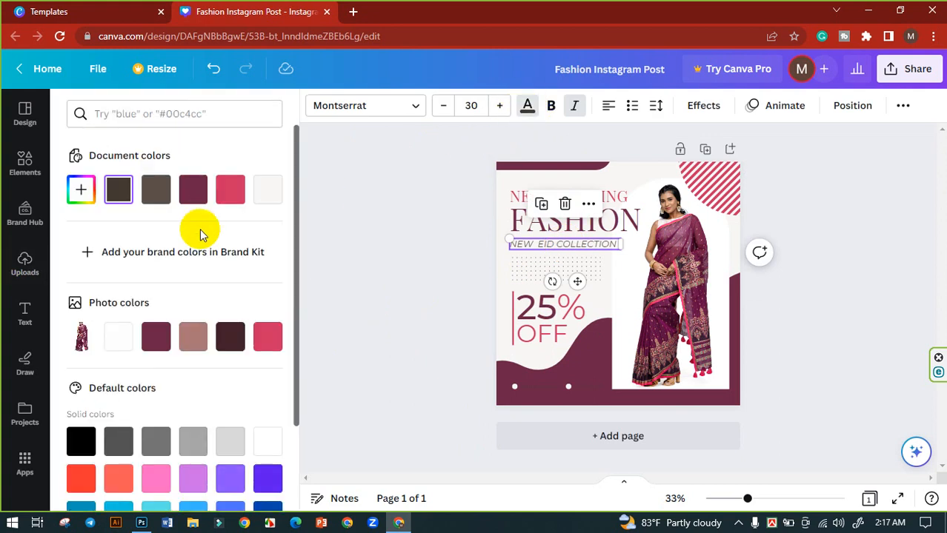
pyautogui.click(228, 338)
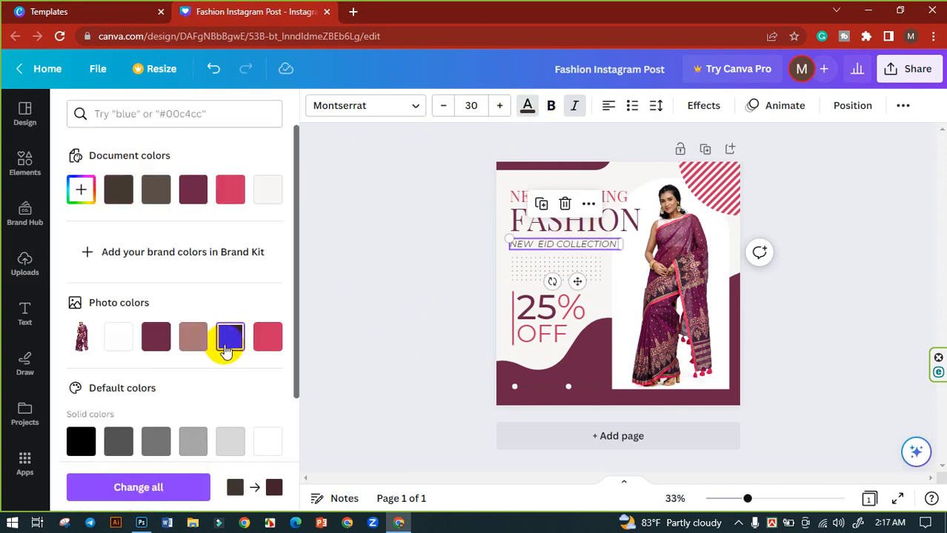
pyautogui.click(389, 257)
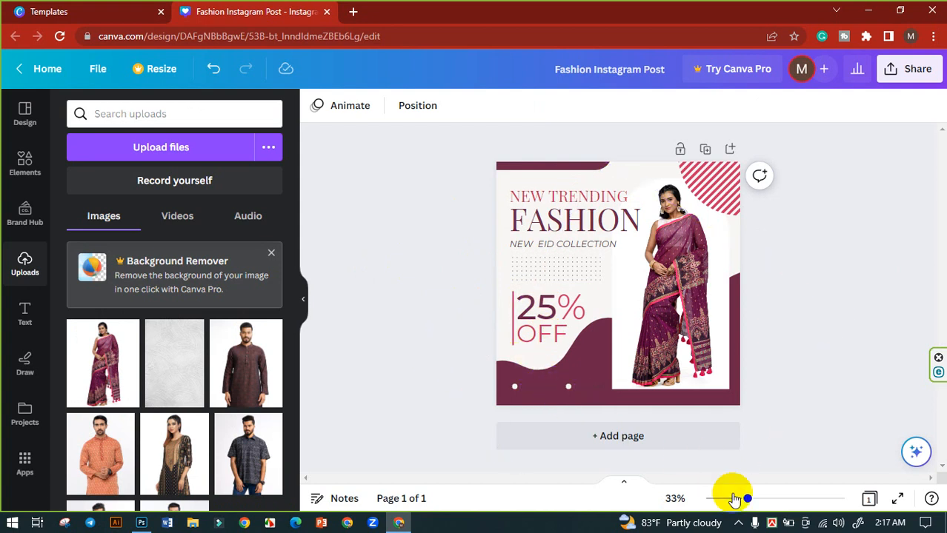
# - Recolor the dark website text "Reallygreatsite.com" in the design's lower wave with the document's off-white
pyautogui.moveTo(748, 499); pyautogui.dragTo(778, 498)
pyautogui.scroll(-5, 593, 393)
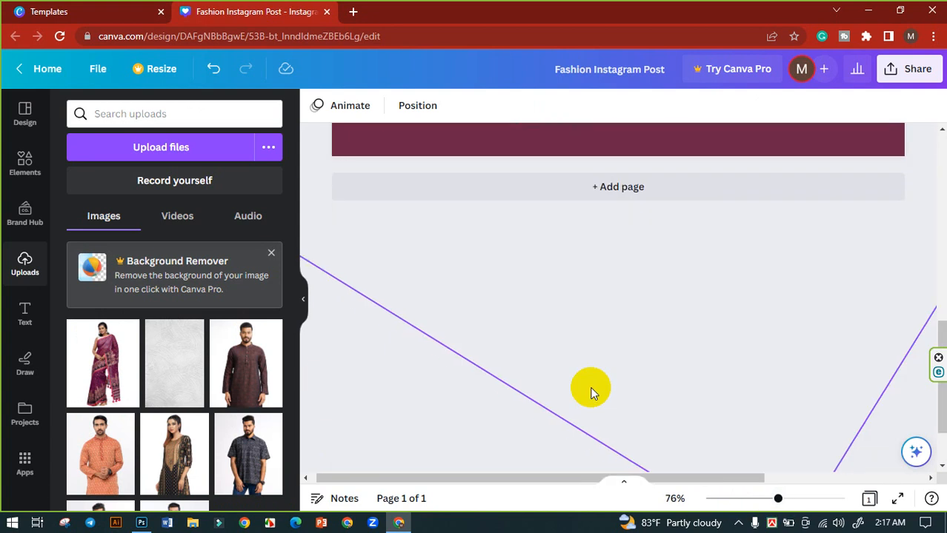
pyautogui.scroll(3, 548, 371)
pyautogui.scroll(2, 508, 348)
pyautogui.scroll(-1, 508, 348)
pyautogui.scroll(-1, 496, 353)
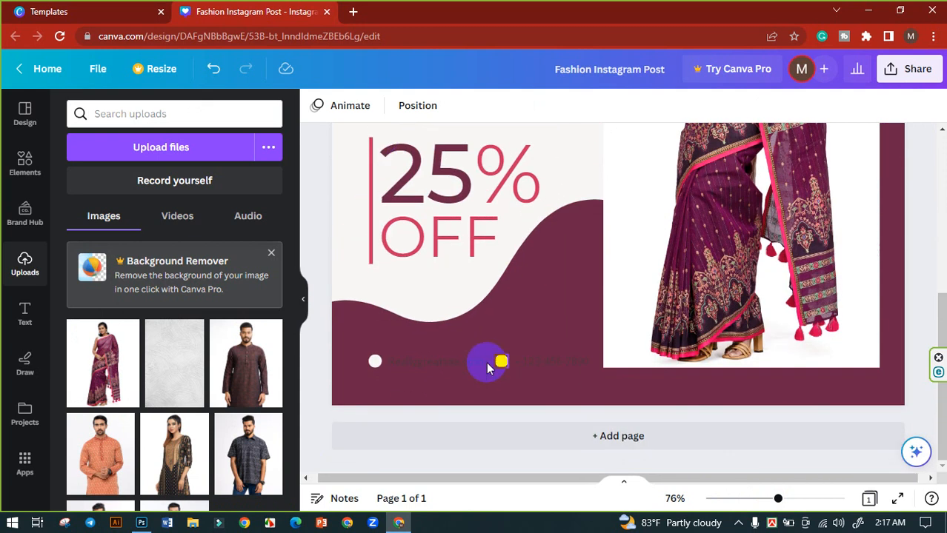
pyautogui.moveTo(782, 500); pyautogui.dragTo(785, 499)
pyautogui.moveTo(522, 479); pyautogui.dragTo(469, 481)
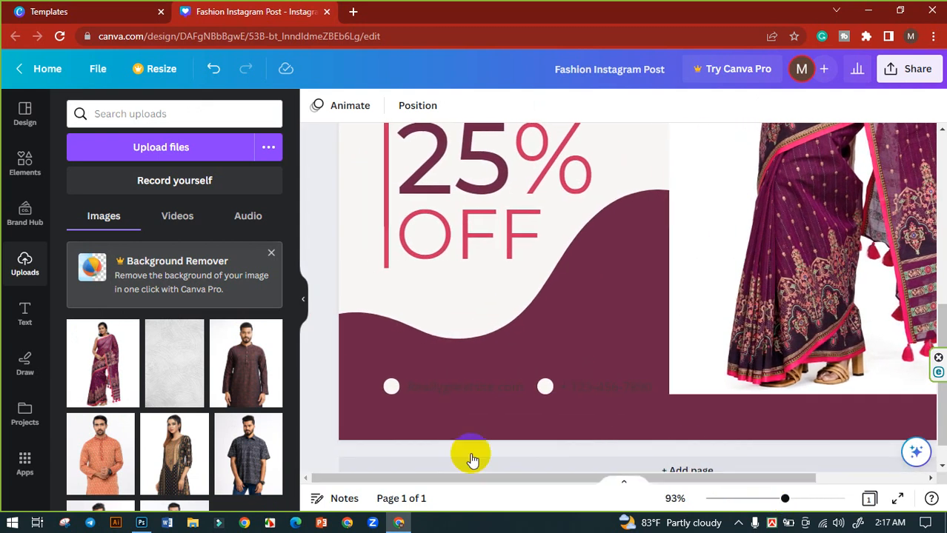
pyautogui.click(473, 388)
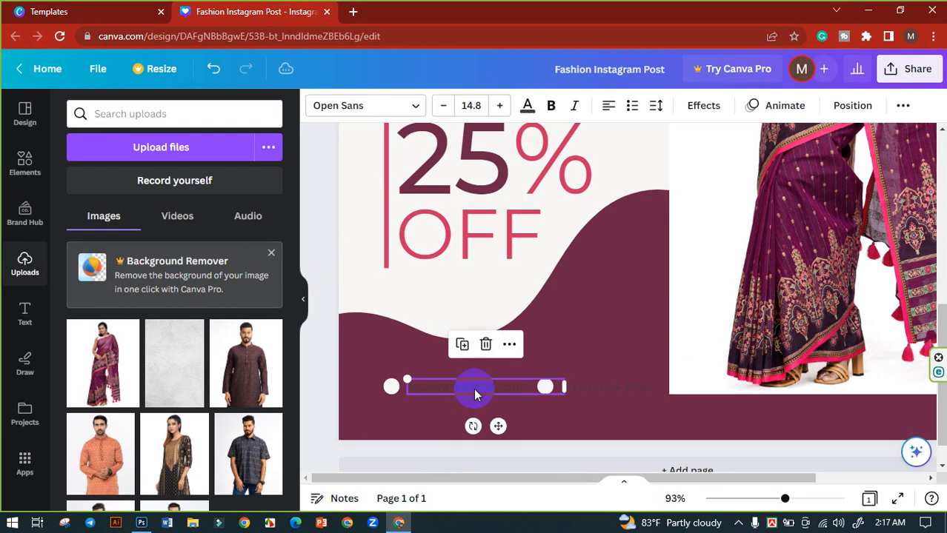
pyautogui.click(528, 106)
pyautogui.click(80, 226)
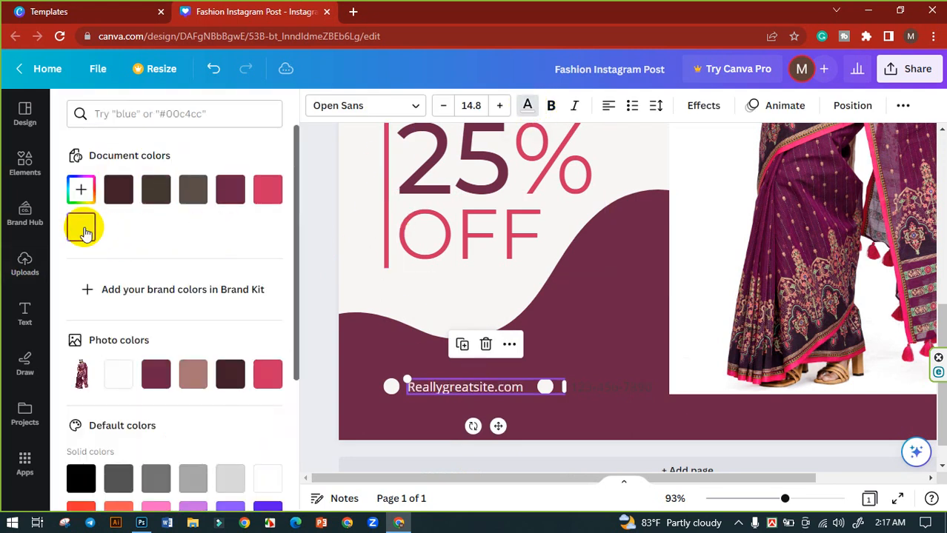
# - Delete the dark contact text beside the website address in the lower wave, along with its bullet circle
pyautogui.click(628, 394)
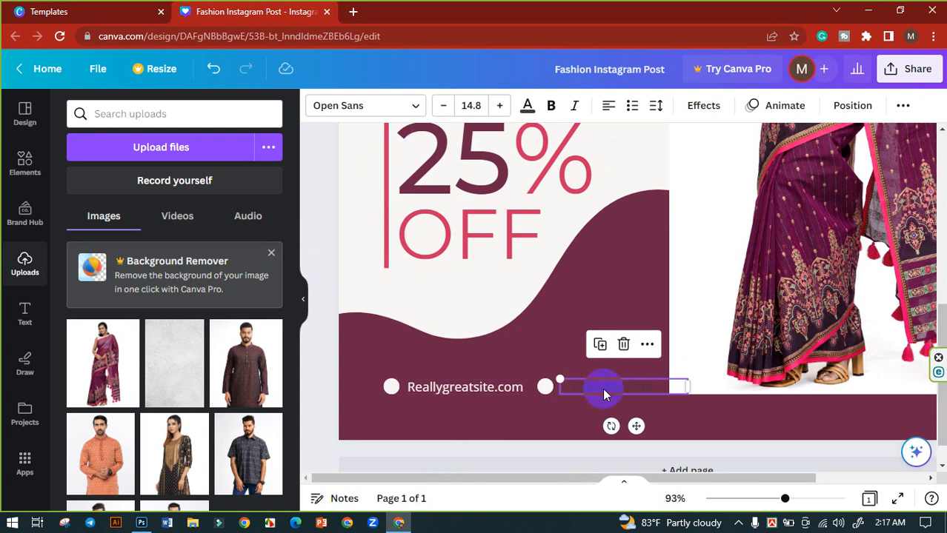
pyautogui.click(622, 344)
pyautogui.click(545, 386)
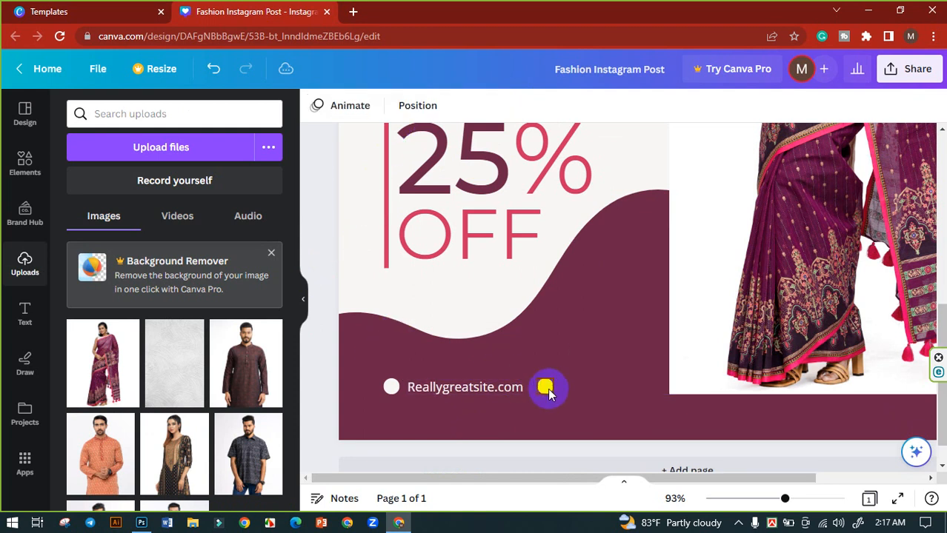
pyautogui.click(546, 343)
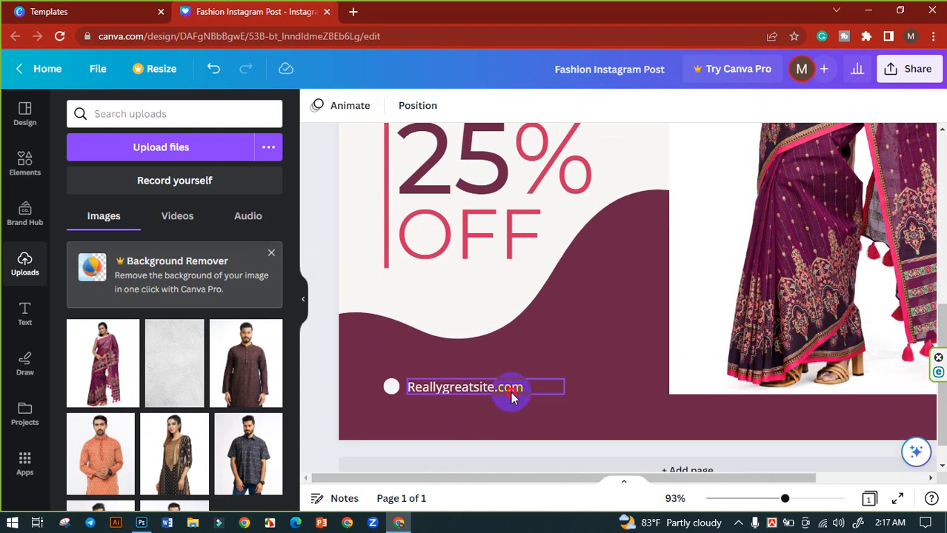
# - Find the Le Reve fashion site through a Google search for "lereve" in a new browser tab and copy its web address
pyautogui.click(509, 392)
pyautogui.doubleClick(510, 393)
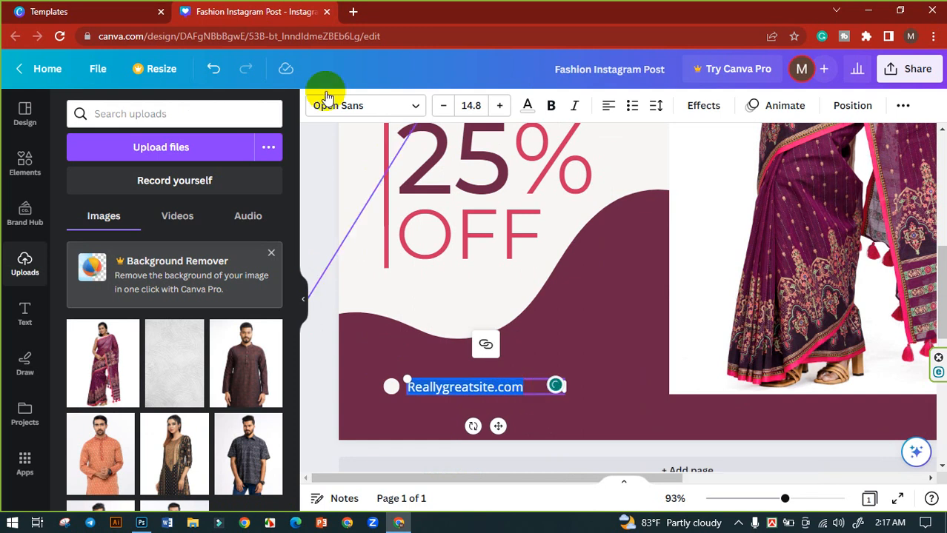
pyautogui.click(354, 13)
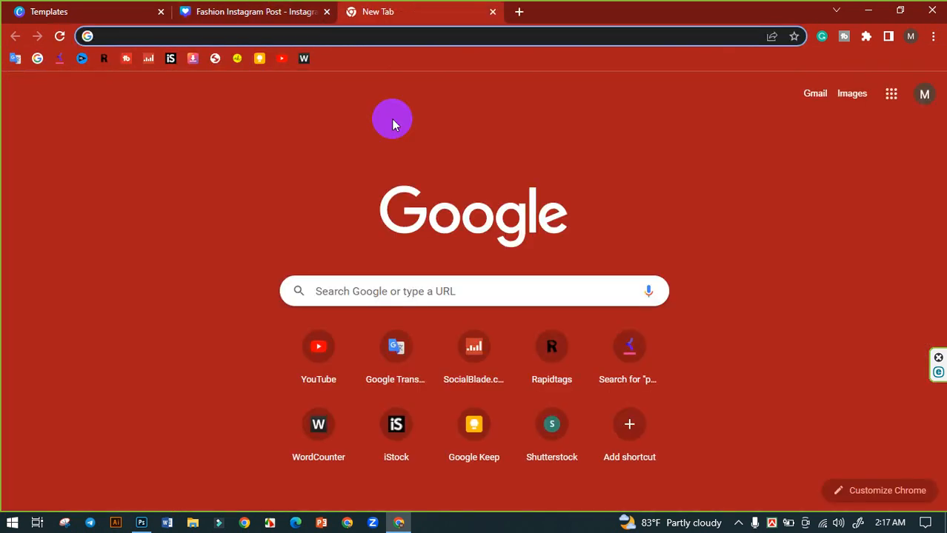
pyautogui.write('le')
pyautogui.press('Return')
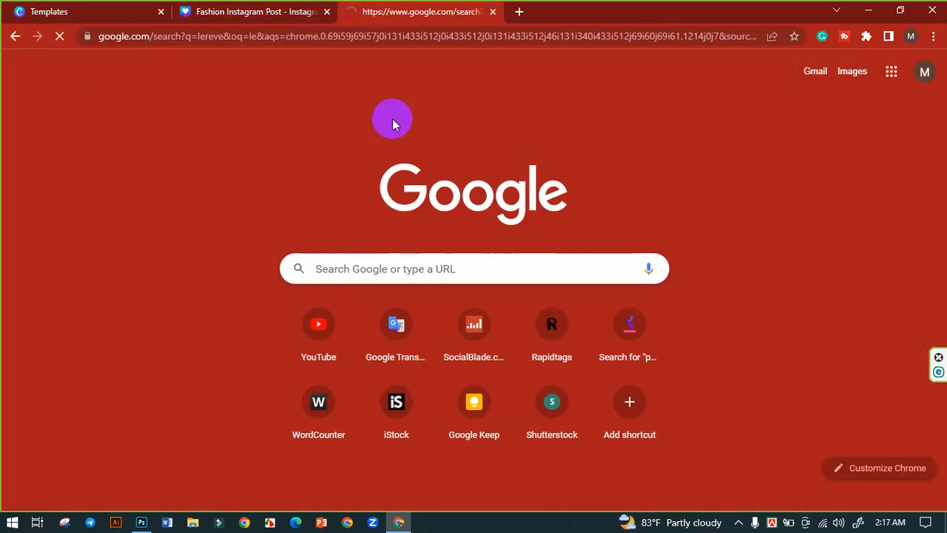
pyautogui.scroll(-5, 259, 356)
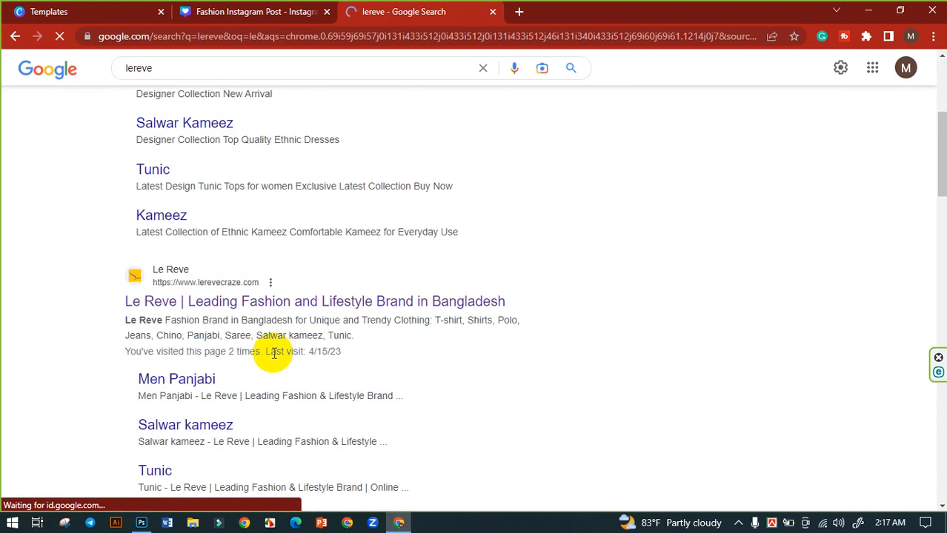
pyautogui.click(247, 302)
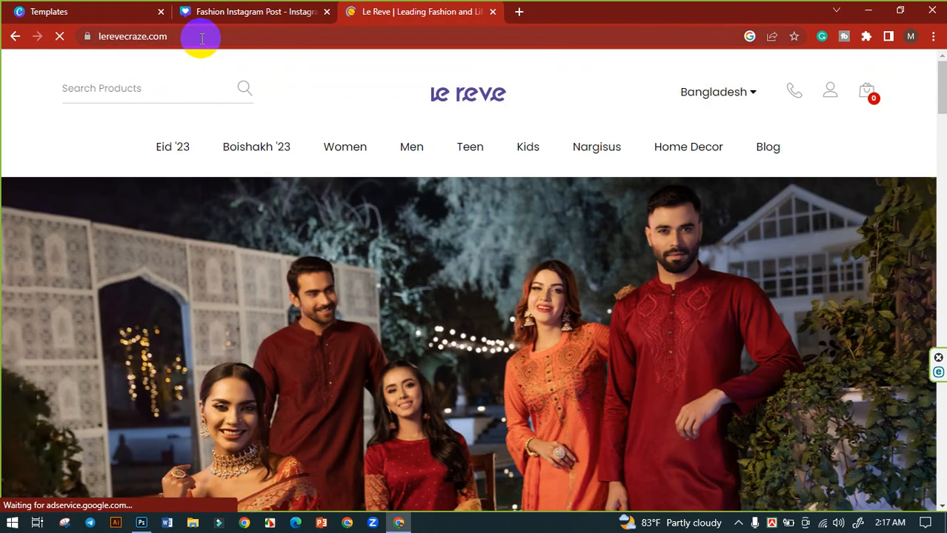
pyautogui.click(202, 38)
pyautogui.hotkey('ctrl', 'c')
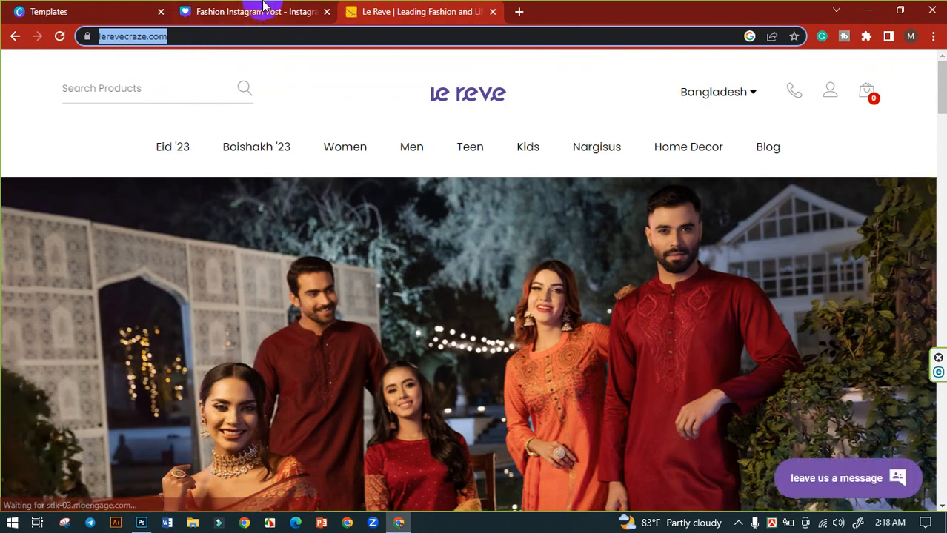
pyautogui.click(268, 11)
pyautogui.hotkey('ctrl', 'v')
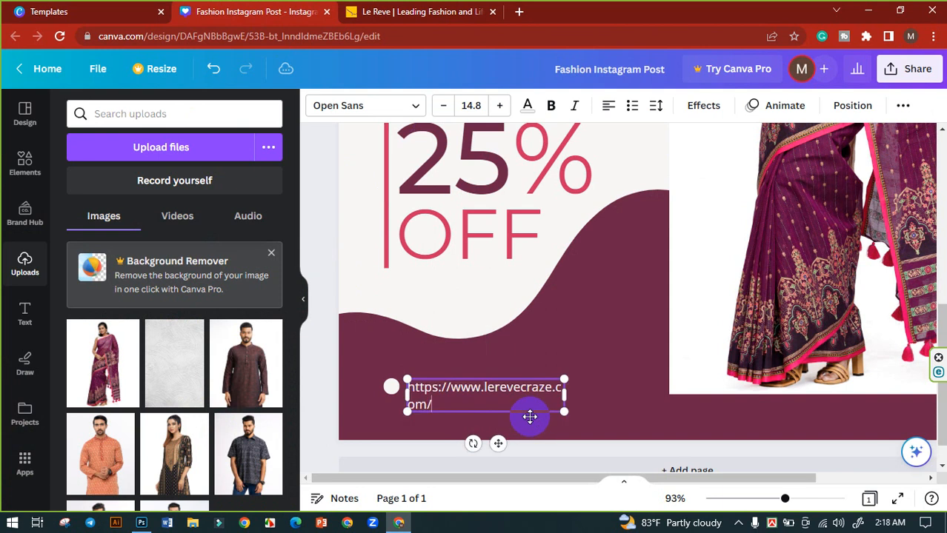
pyautogui.moveTo(449, 386); pyautogui.dragTo(406, 388)
pyautogui.press('BackSpace')
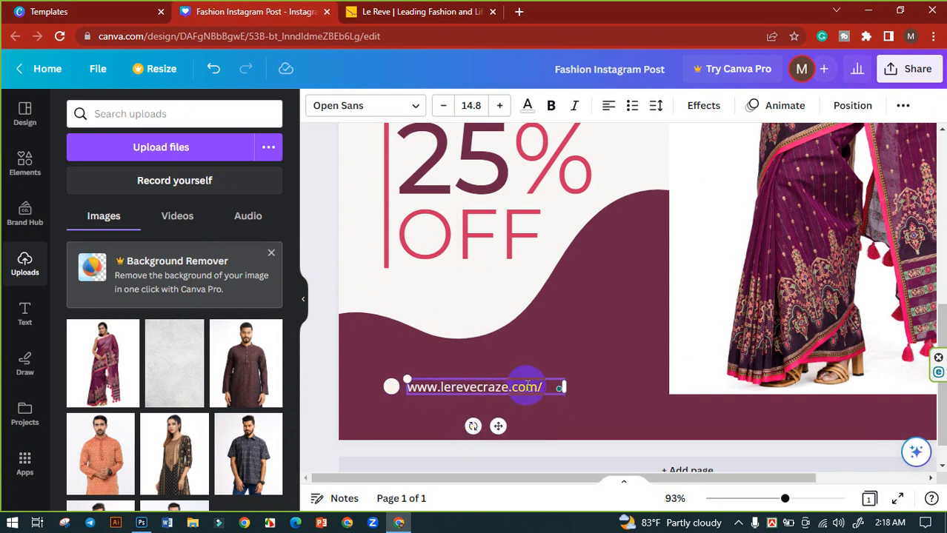
pyautogui.moveTo(554, 387); pyautogui.dragTo(396, 386)
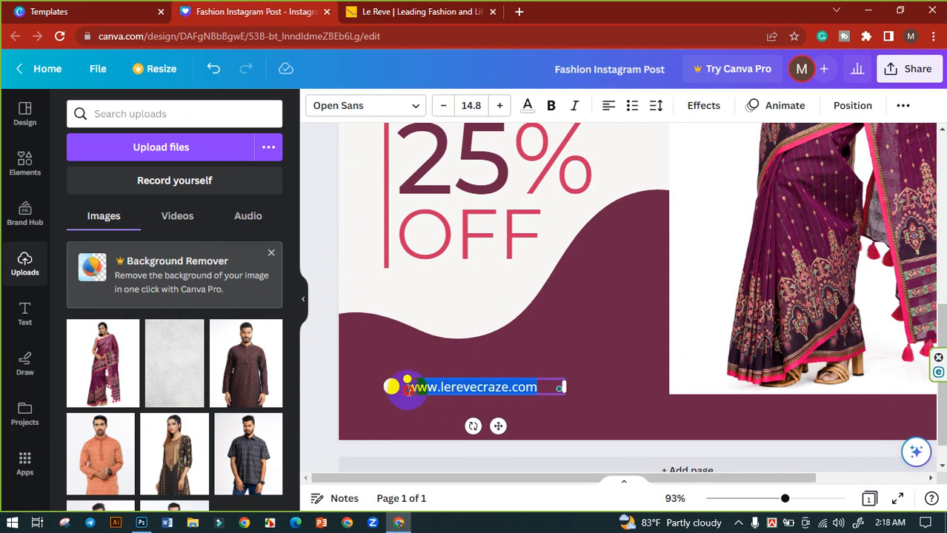
pyautogui.click(656, 106)
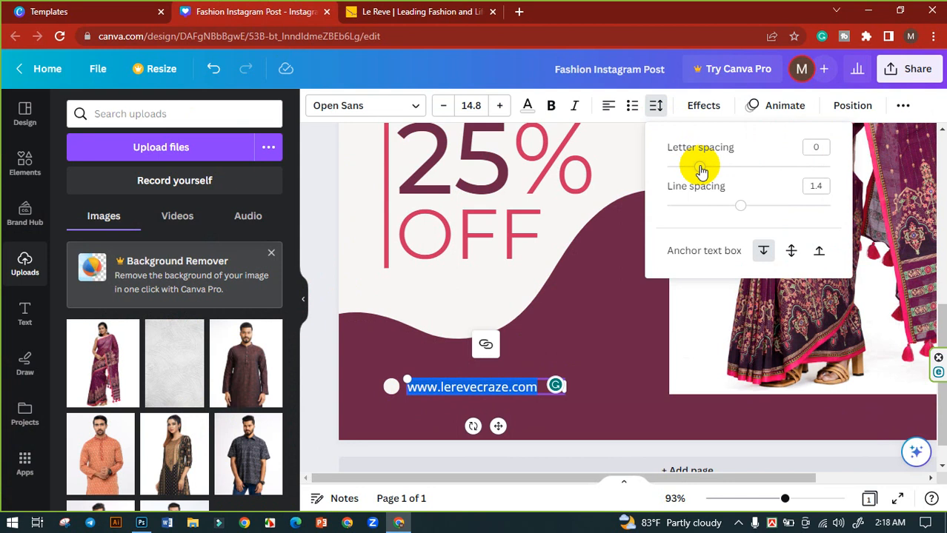
pyautogui.moveTo(701, 171); pyautogui.dragTo(727, 167)
pyautogui.moveTo(566, 392); pyautogui.dragTo(588, 401)
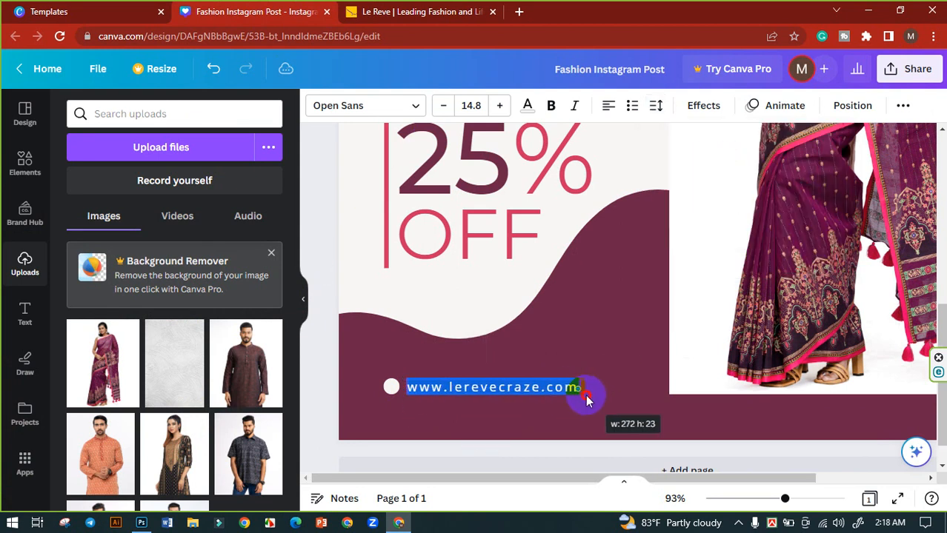
pyautogui.click(330, 304)
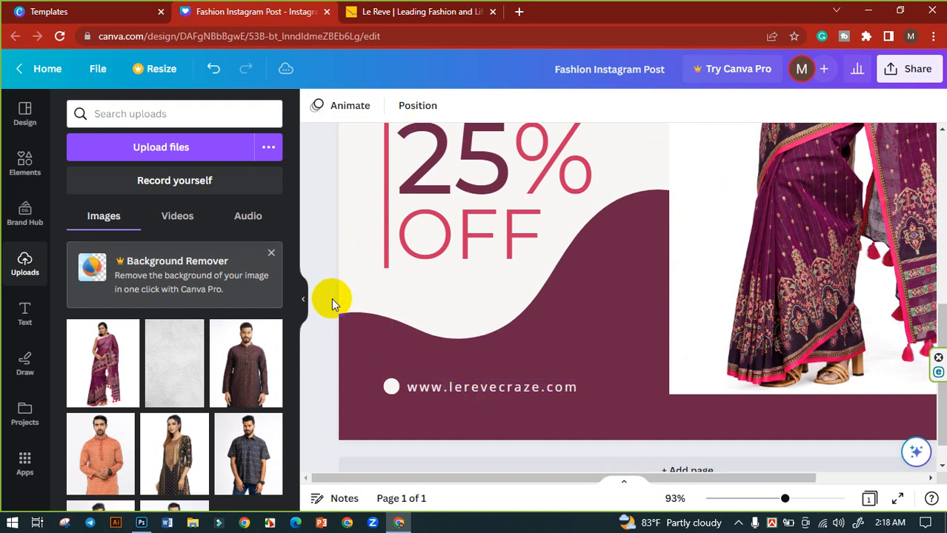
# - Set the website text's font size to 19.8 and widen its box so the address fits on one line
pyautogui.moveTo(783, 499); pyautogui.dragTo(759, 504)
pyautogui.scroll(2, 417, 388)
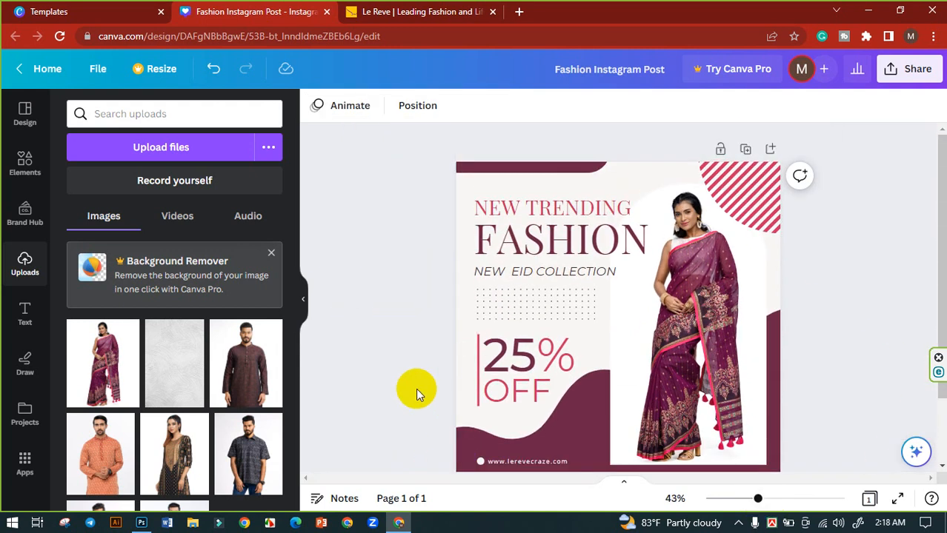
pyautogui.scroll(-2, 417, 373)
pyautogui.moveTo(428, 373); pyautogui.dragTo(547, 382)
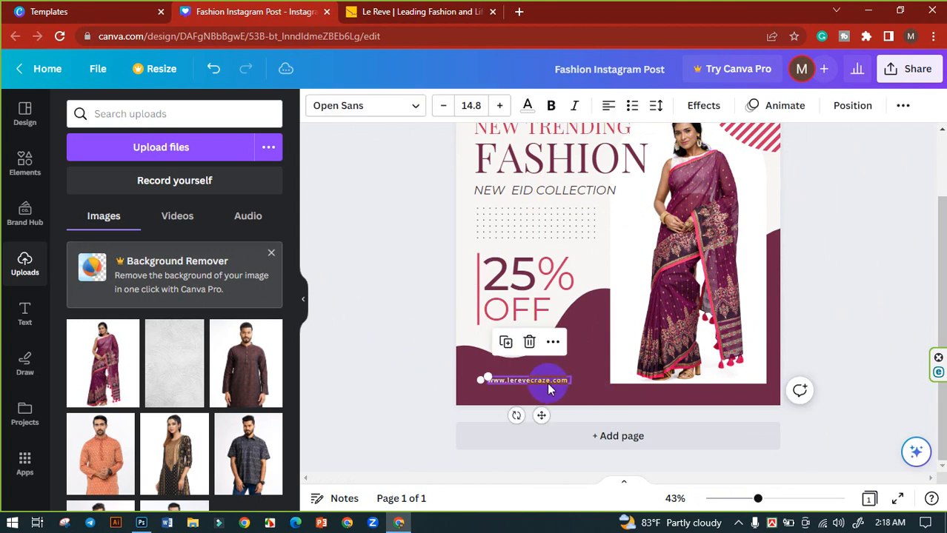
pyautogui.click(501, 105)
pyautogui.click(501, 105)
pyautogui.click(501, 105)
pyautogui.click(501, 106)
pyautogui.click(500, 105)
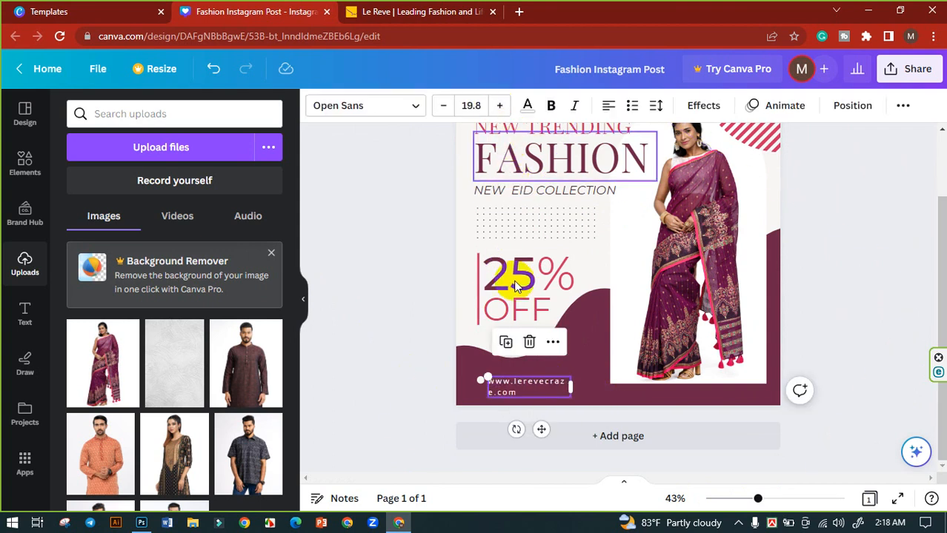
pyautogui.moveTo(572, 387); pyautogui.dragTo(597, 388)
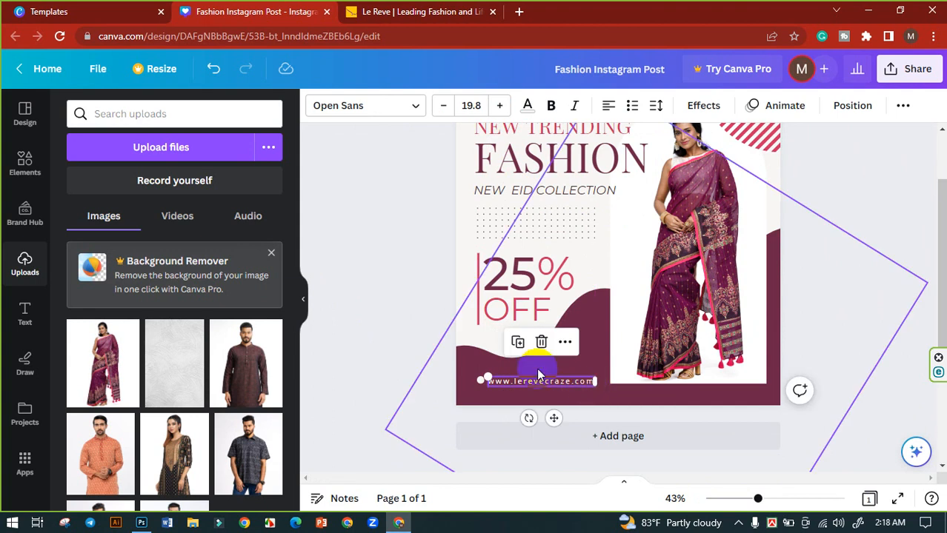
# - Enlarge the bullet circle beside the website address and align it with the text line
pyautogui.click(478, 383)
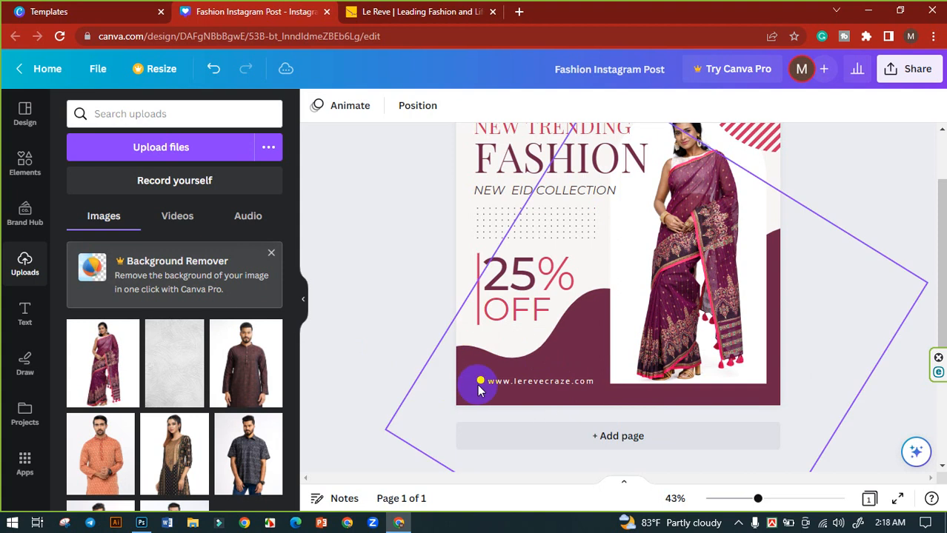
pyautogui.moveTo(478, 391); pyautogui.dragTo(478, 383)
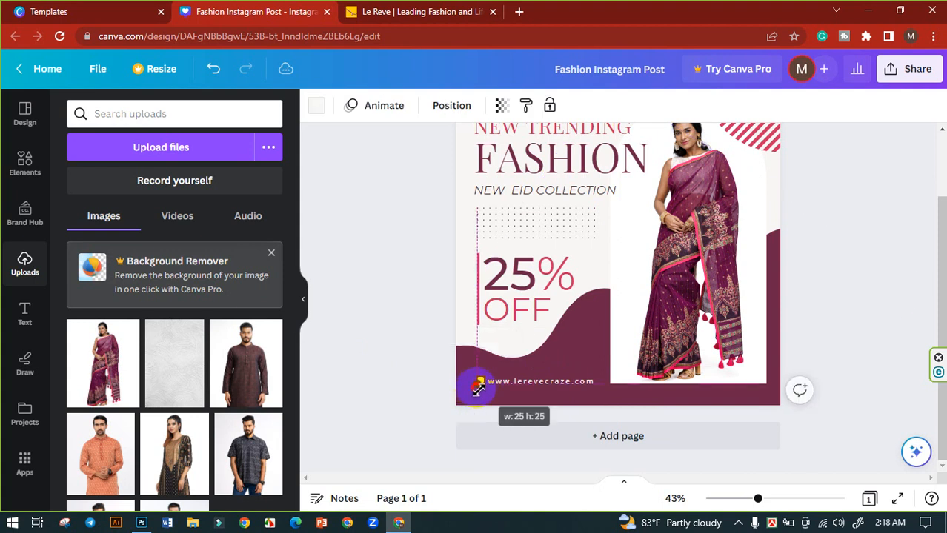
pyautogui.click(423, 387)
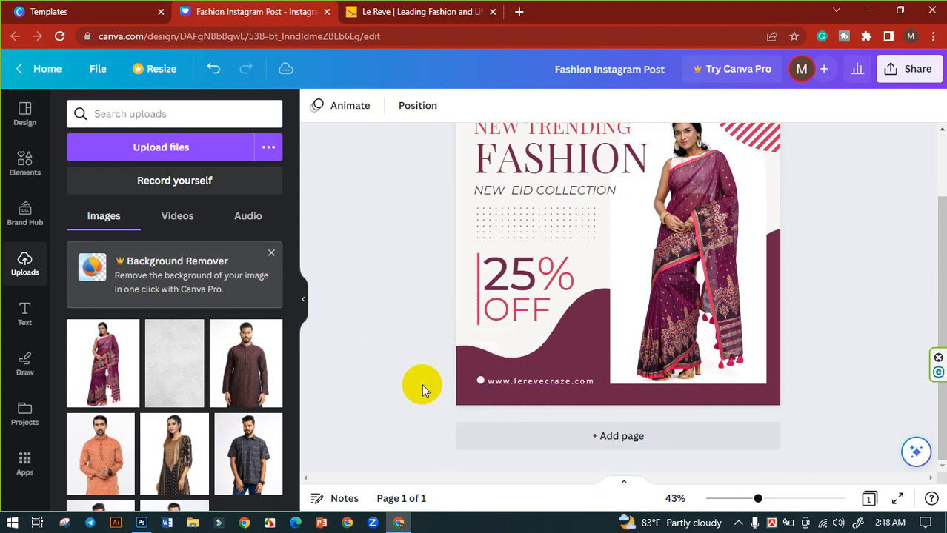
pyautogui.click(481, 381)
pyautogui.click(605, 417)
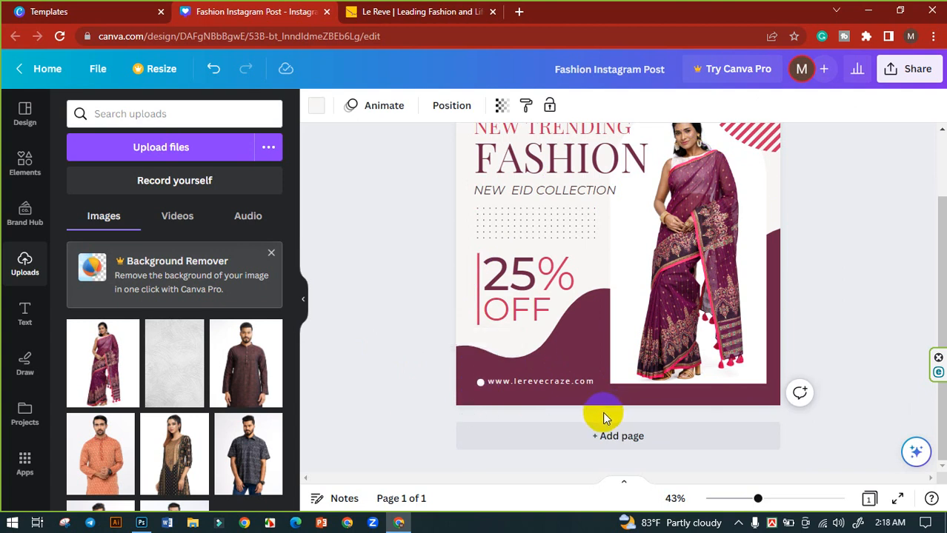
pyautogui.click(481, 383)
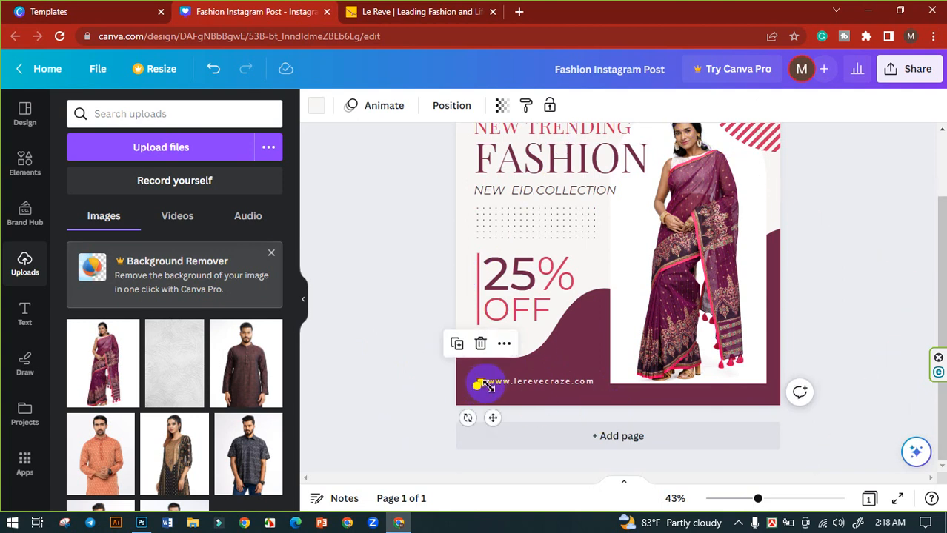
pyautogui.moveTo(480, 389); pyautogui.dragTo(478, 399)
pyautogui.click(593, 417)
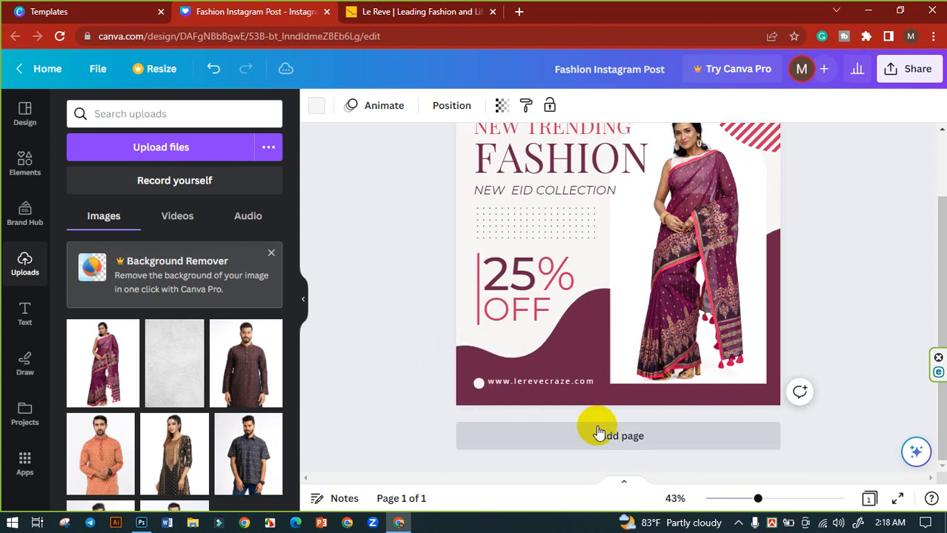
# - Recolor the bullet circle beside the website address with the saree photo's white
pyautogui.click(480, 382)
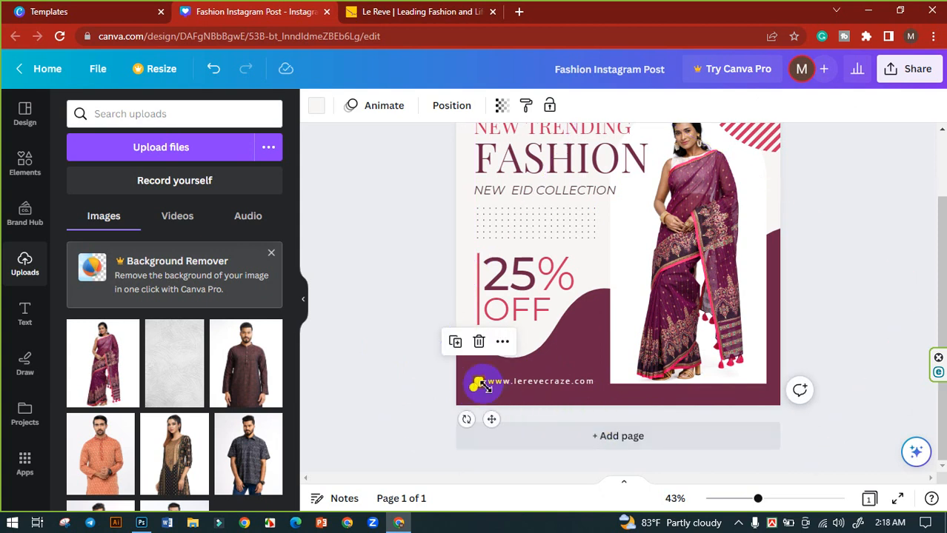
pyautogui.click(316, 106)
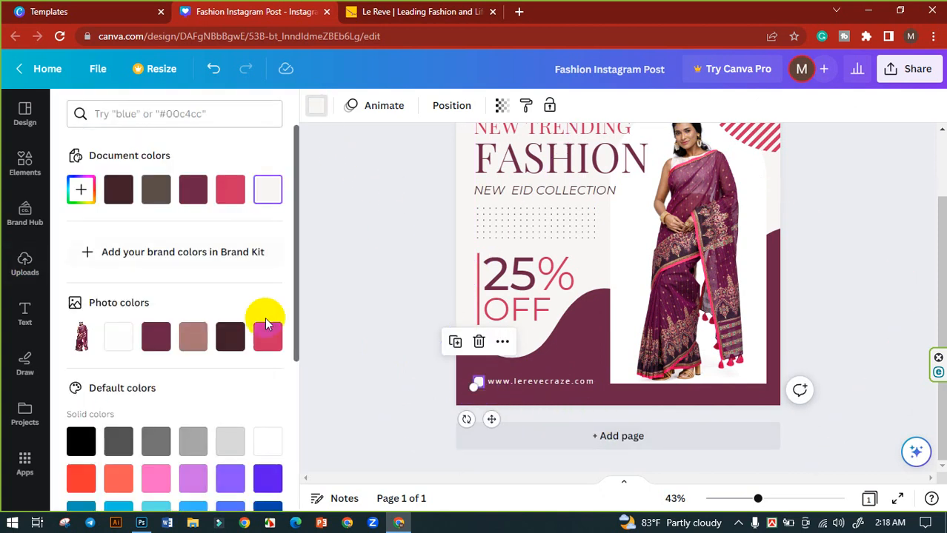
pyautogui.click(268, 338)
pyautogui.click(199, 338)
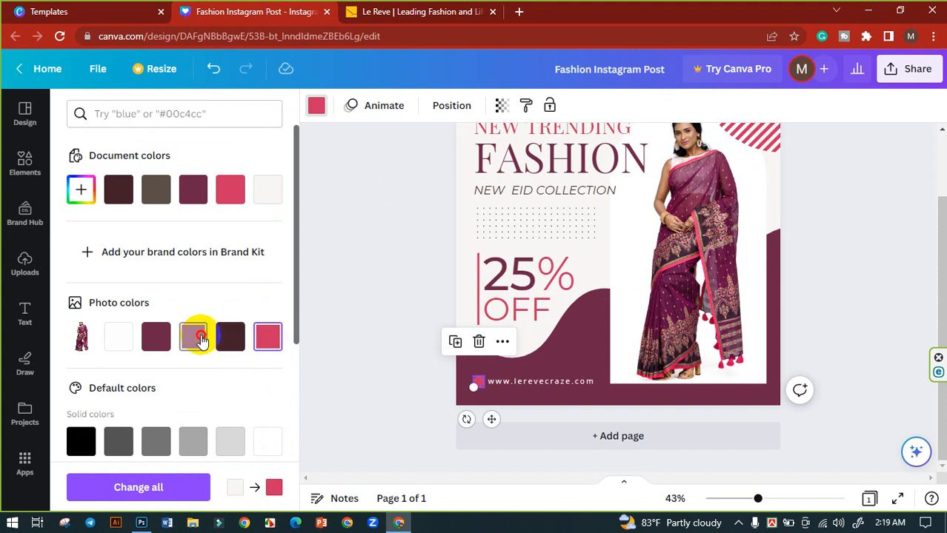
pyautogui.click(120, 338)
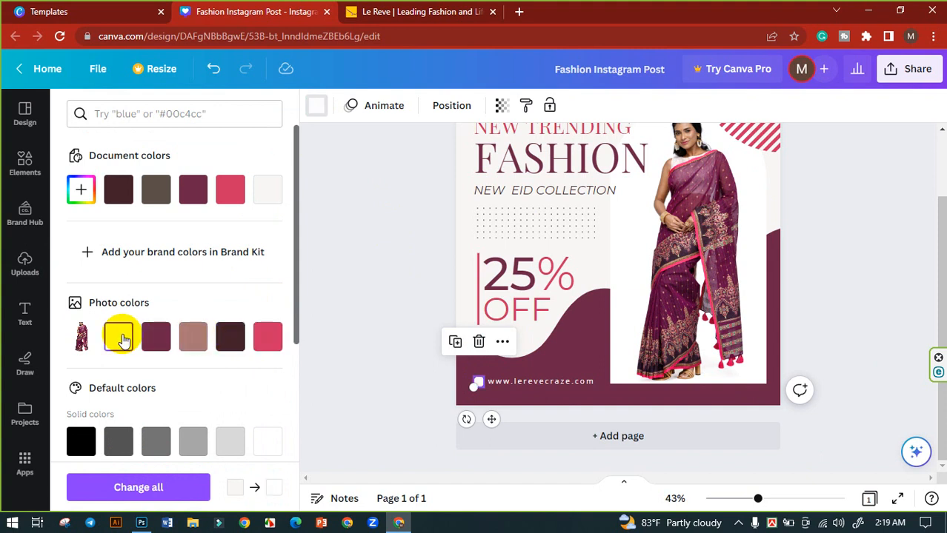
pyautogui.click(266, 338)
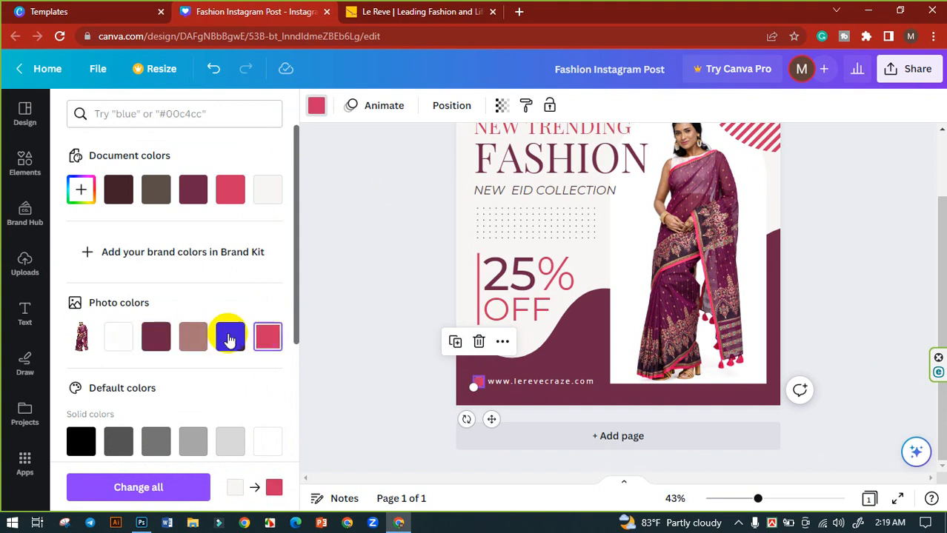
pyautogui.click(121, 338)
pyautogui.press('Escape')
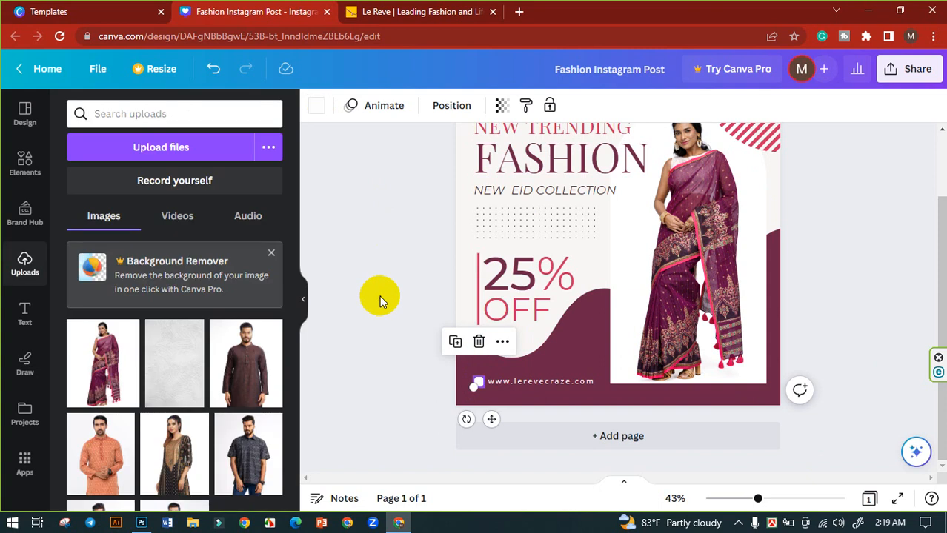
pyautogui.press('Escape')
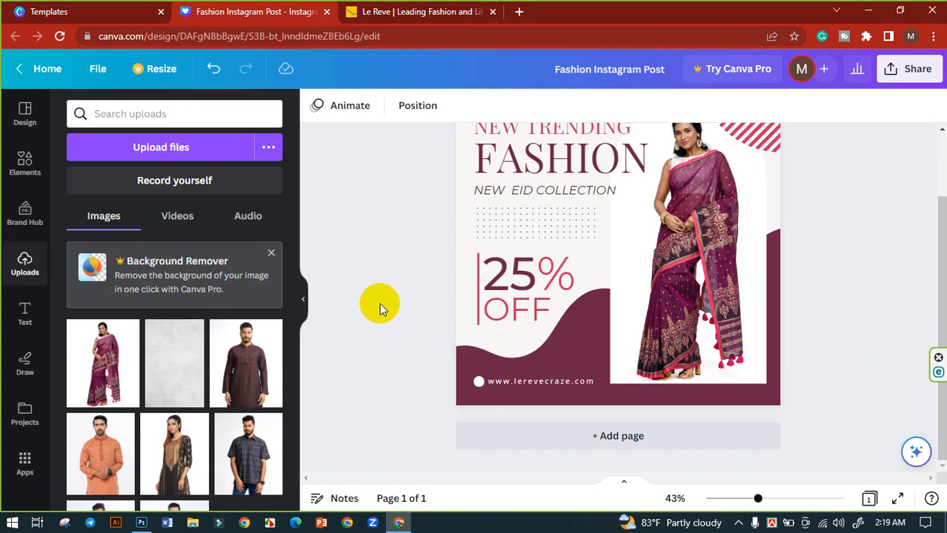
# - Rename the design as New Trending Fashion Design
pyautogui.scroll(2, 416, 308)
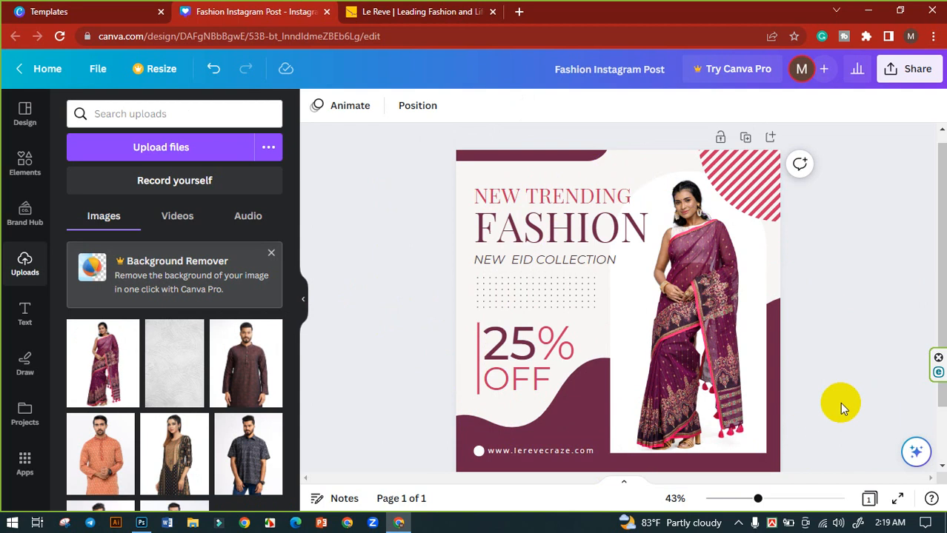
pyautogui.scroll(1, 811, 403)
pyautogui.moveTo(757, 499); pyautogui.dragTo(753, 499)
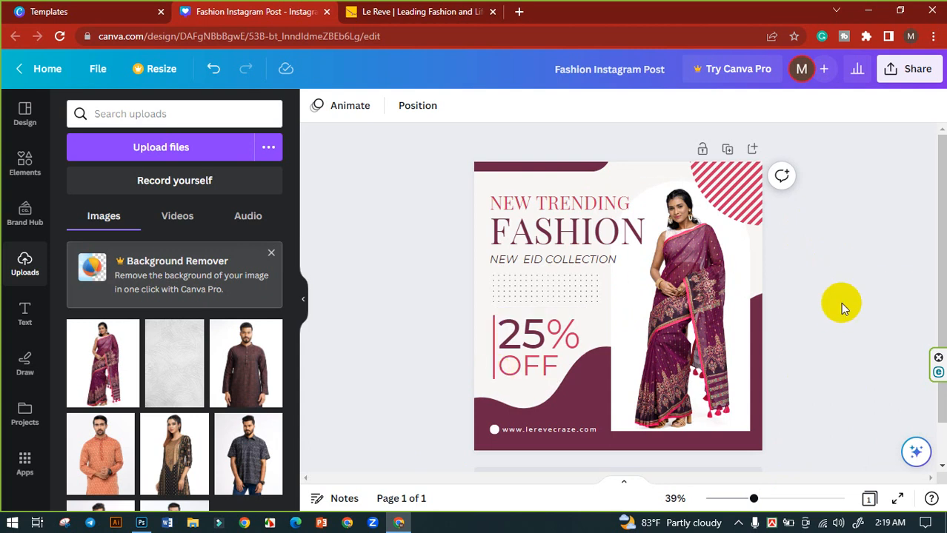
pyautogui.click(666, 71)
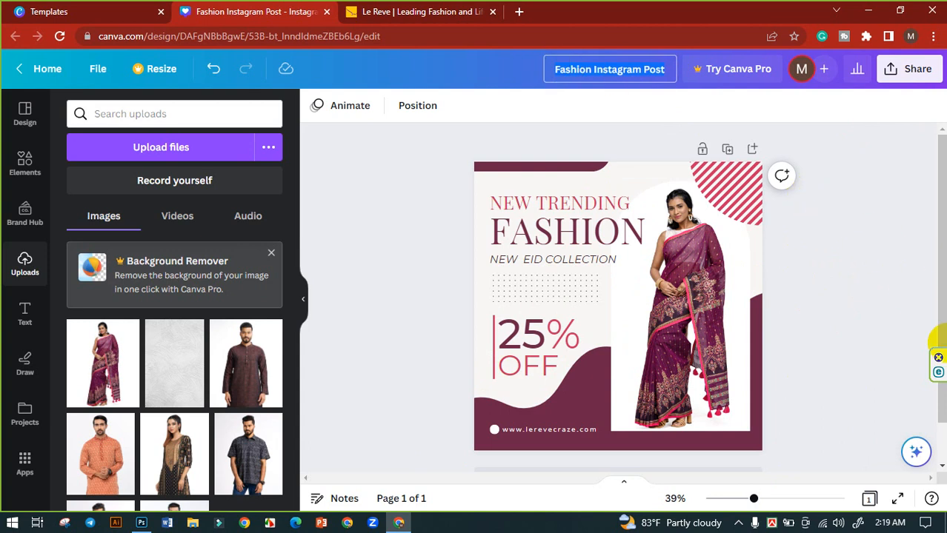
pyautogui.write('New Trending Fashion Design')
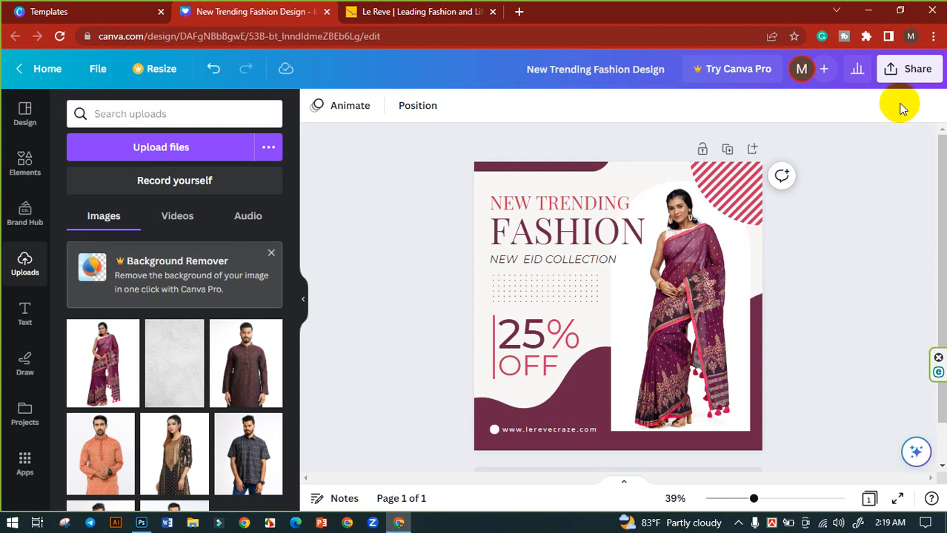
# - Download the finished design as a PNG at 1,080 × 1,080 px
pyautogui.click(916, 71)
pyautogui.scroll(-1, 807, 268)
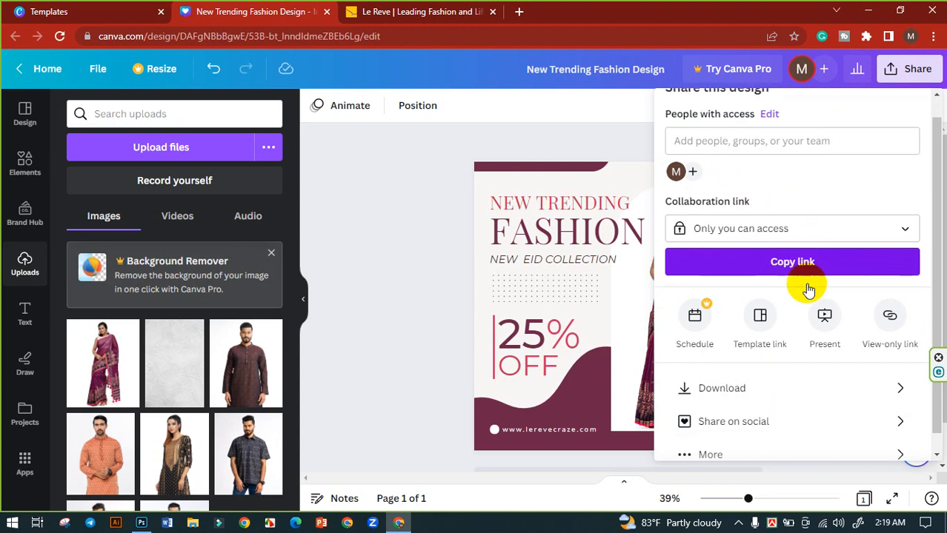
pyautogui.click(754, 370)
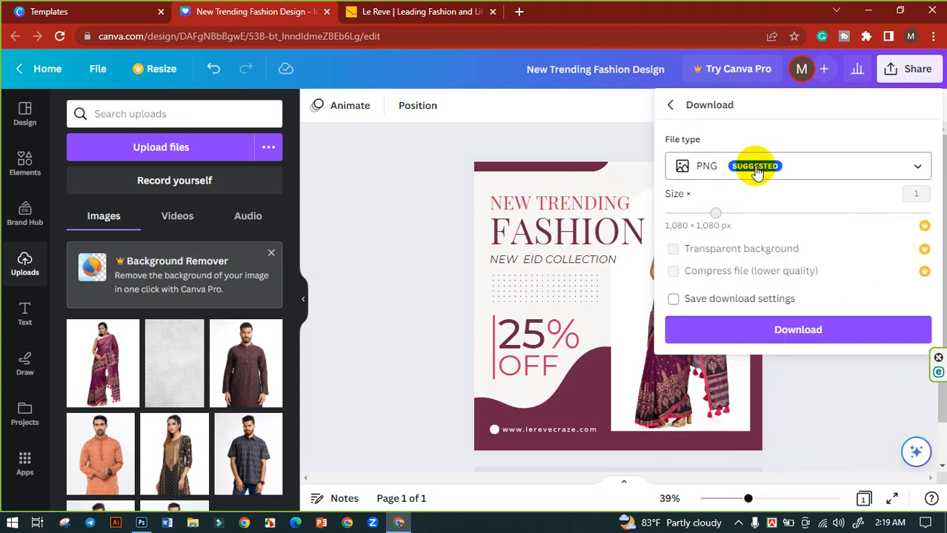
pyautogui.click(786, 333)
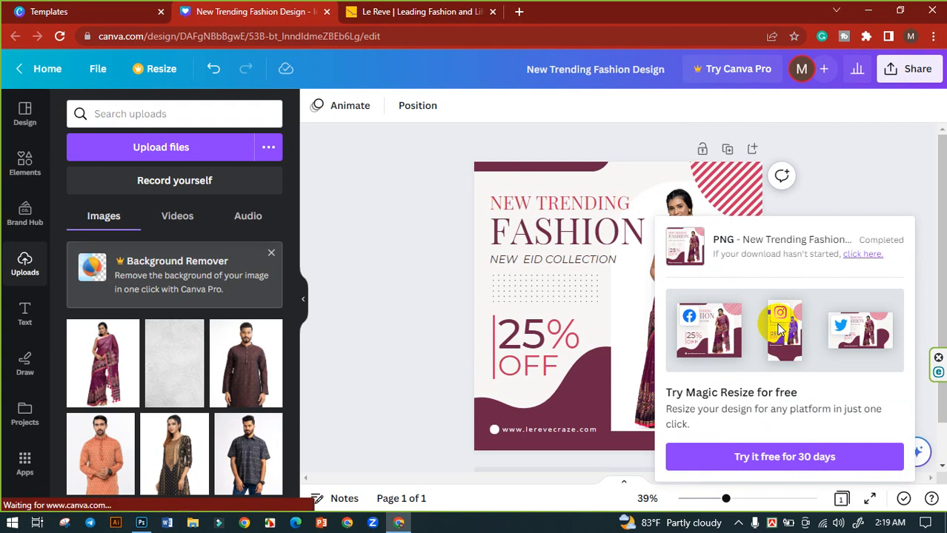
# - Download the design again with the file type set to JPG
pyautogui.click(907, 69)
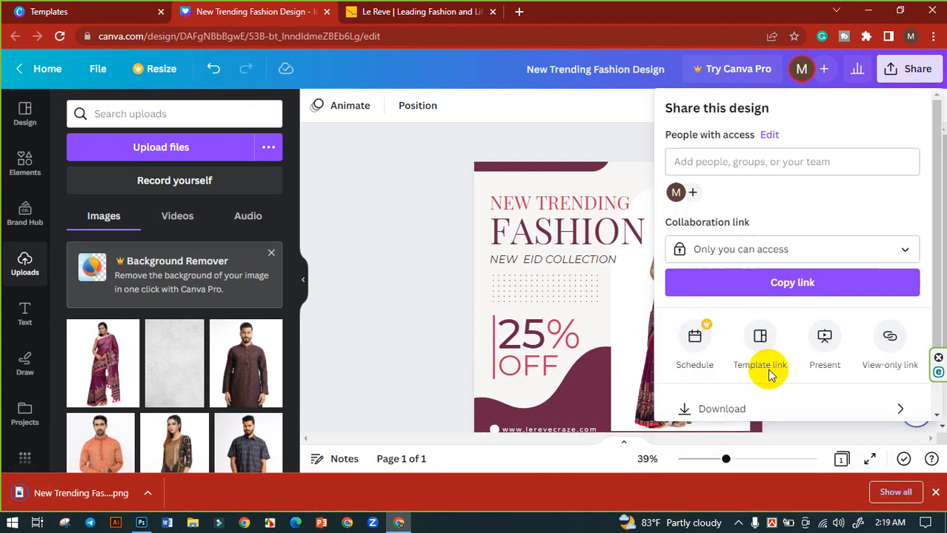
pyautogui.scroll(-2, 767, 360)
pyautogui.click(755, 333)
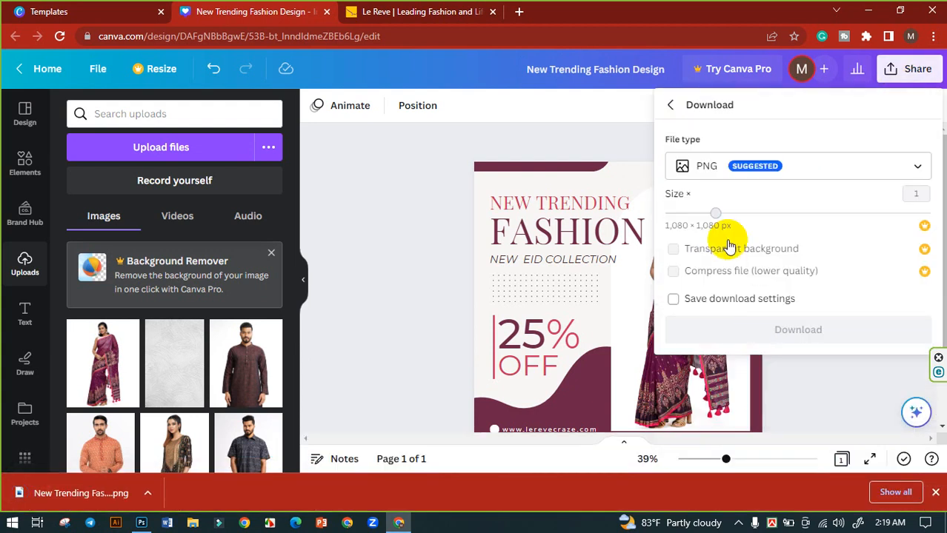
pyautogui.click(773, 172)
pyautogui.click(721, 89)
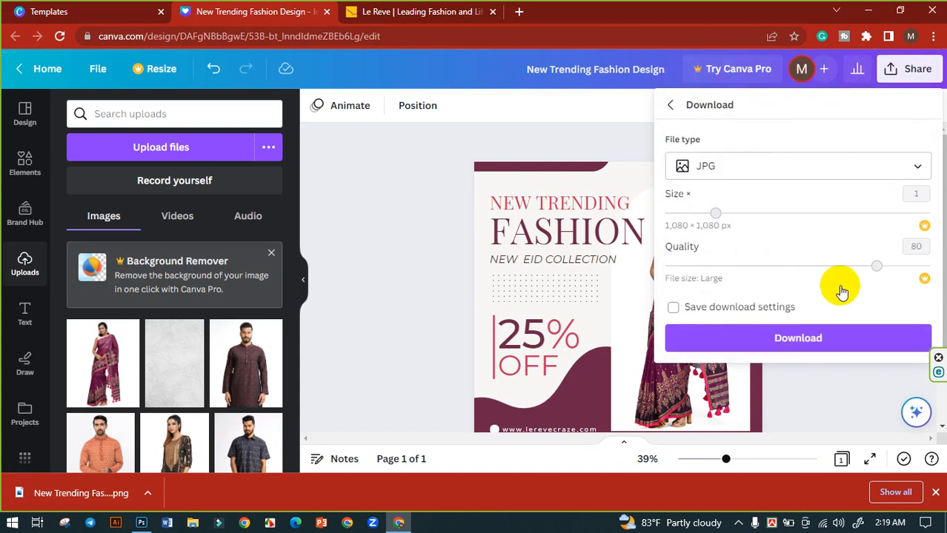
pyautogui.click(771, 339)
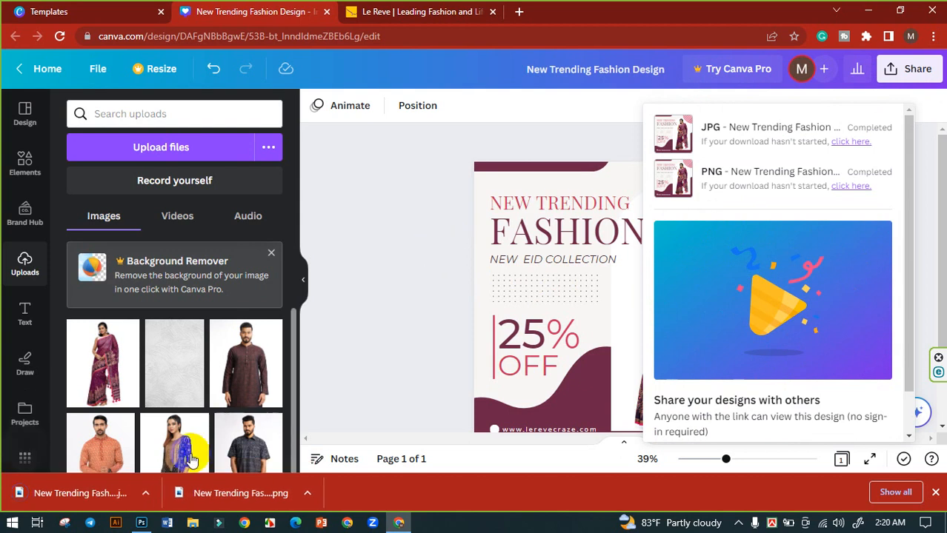
# - Show the downloaded PNG in its folder and preview New Trending Fashion Design.jpg from there
pyautogui.click(310, 493)
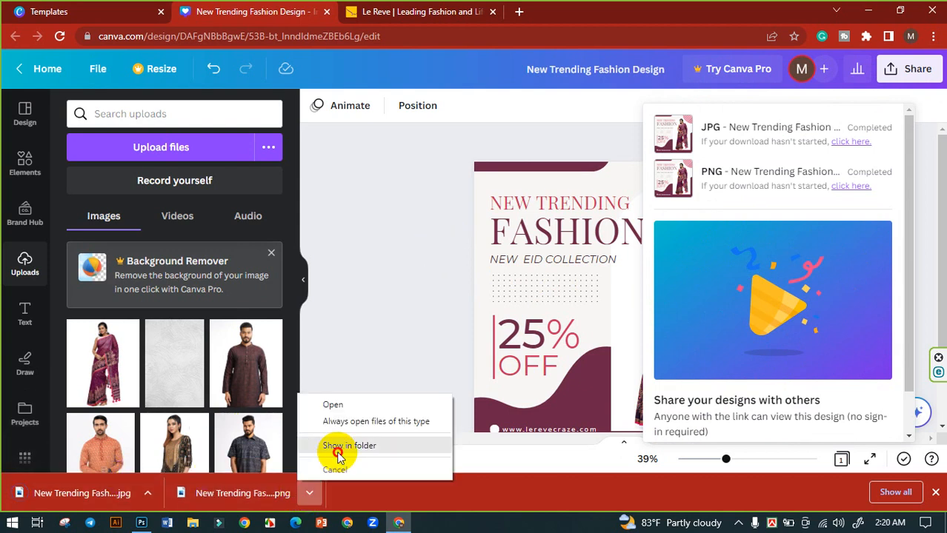
pyautogui.click(333, 447)
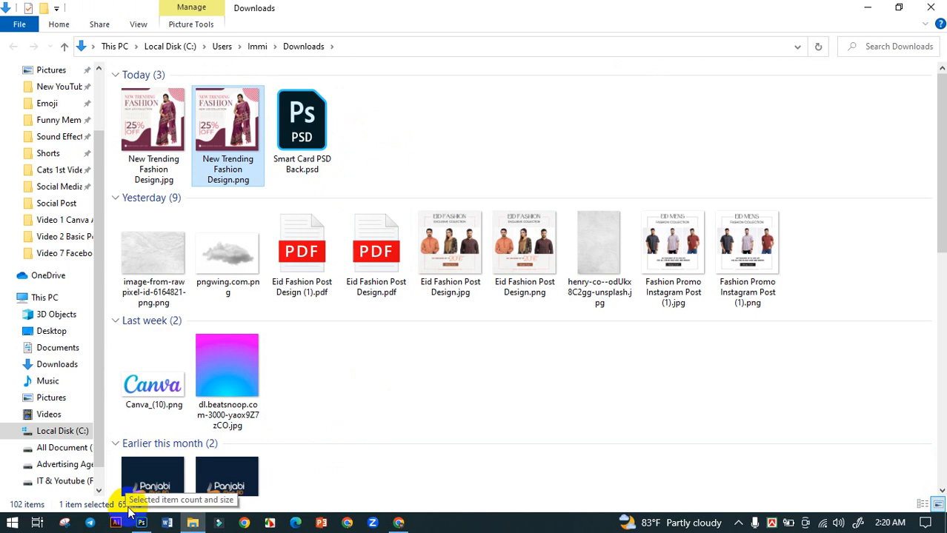
pyautogui.click(157, 139)
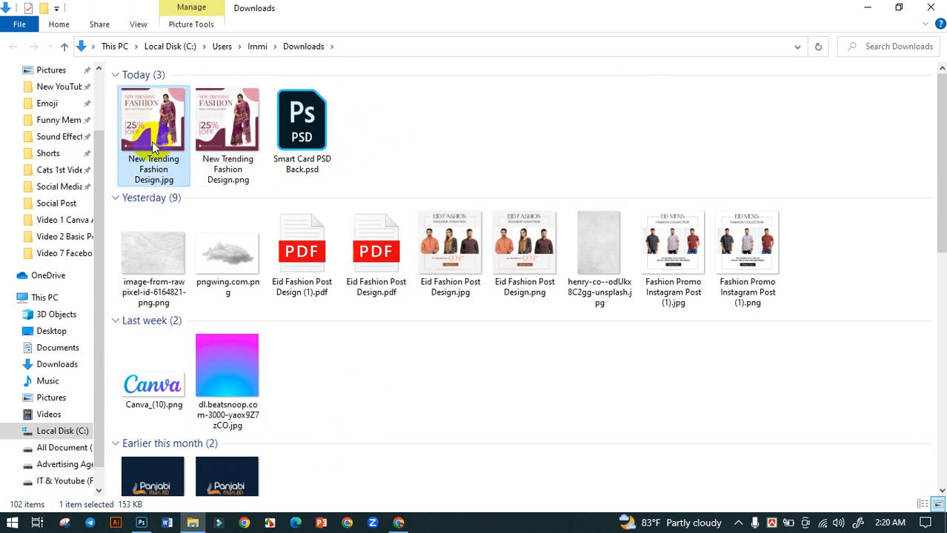
pyautogui.doubleClick(158, 139)
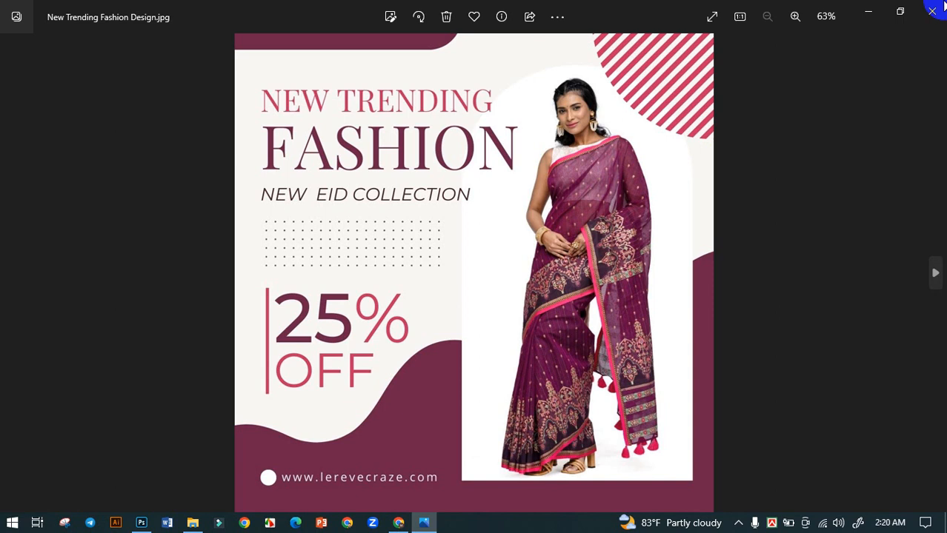
pyautogui.click(932, 10)
# - Preview New Trending Fashion Design.png from the Downloads folder and close the viewer
pyautogui.click(233, 126)
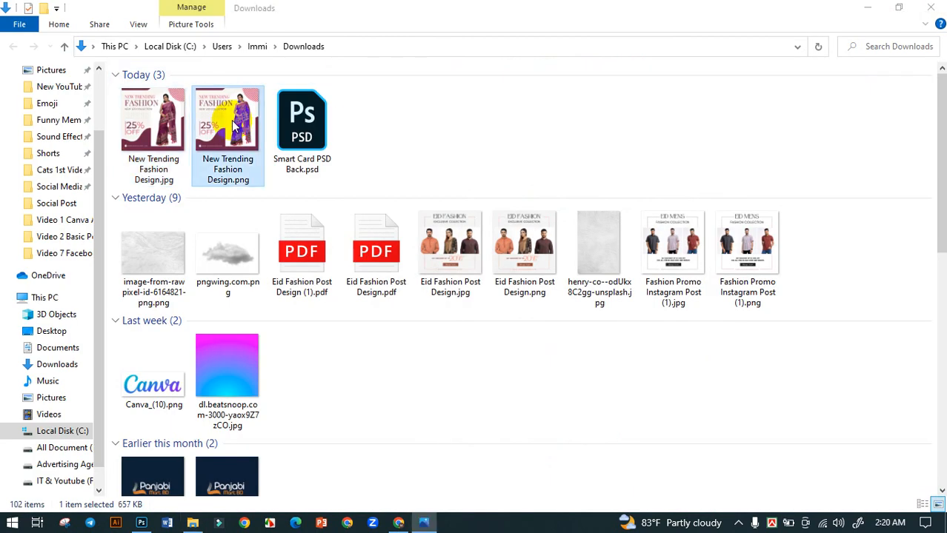
pyautogui.doubleClick(233, 126)
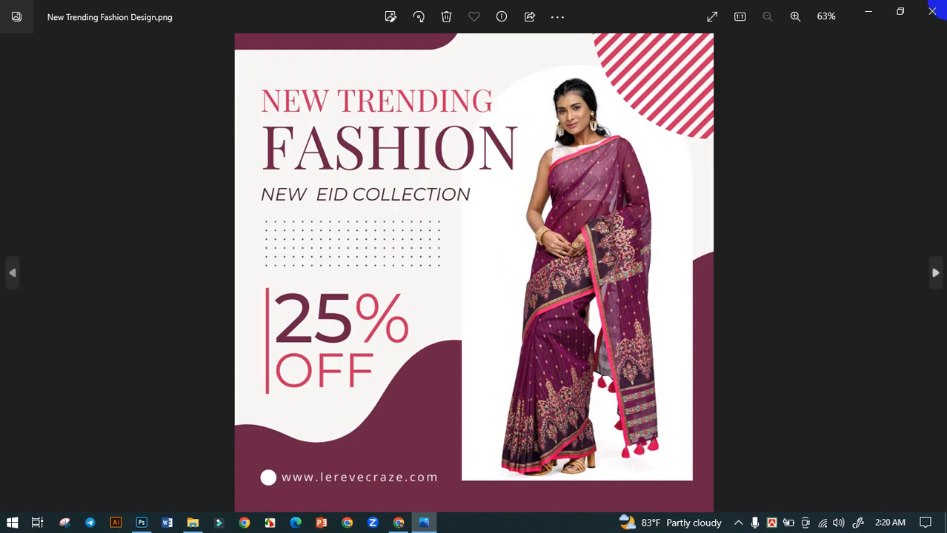
pyautogui.click(933, 10)
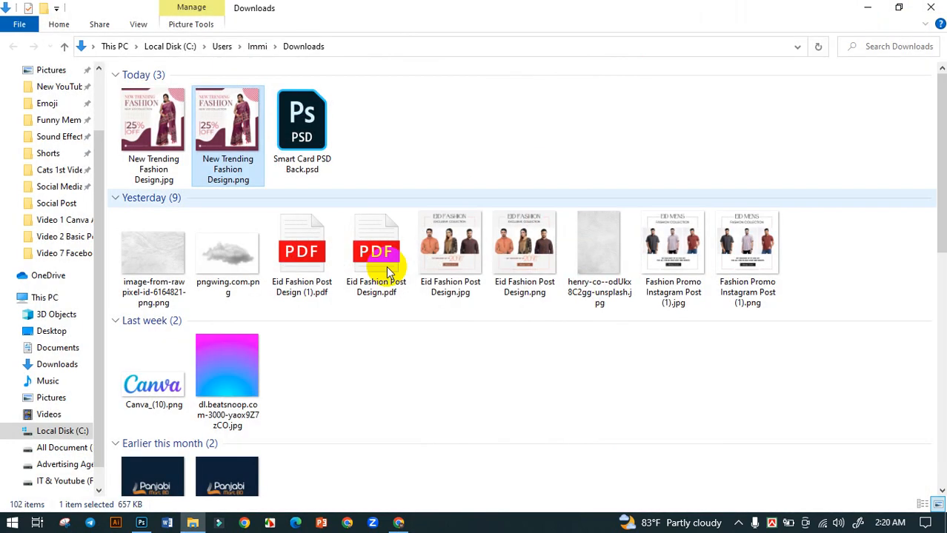
# - Switch back to the Canva design in Chrome and view the text colors offered for the FASHION heading
pyautogui.click(398, 522)
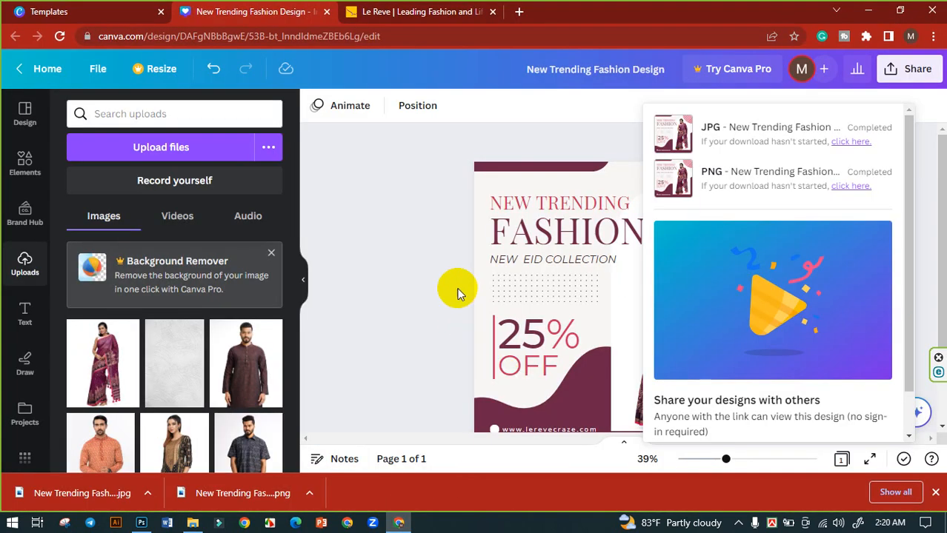
pyautogui.click(445, 257)
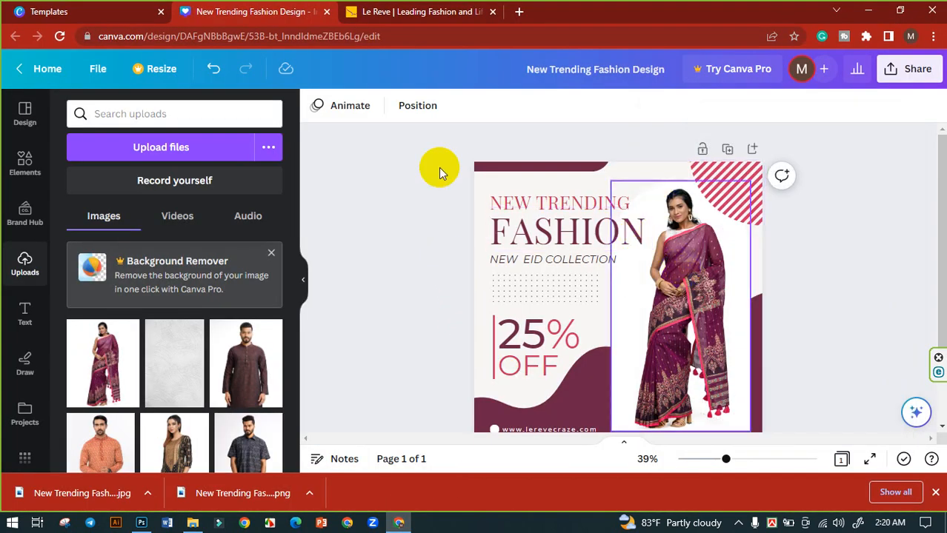
pyautogui.click(541, 245)
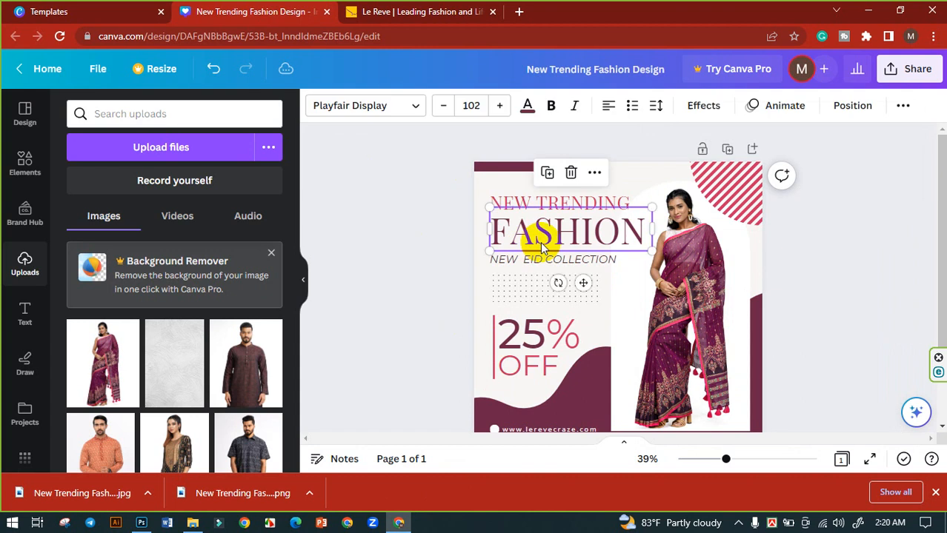
pyautogui.click(526, 106)
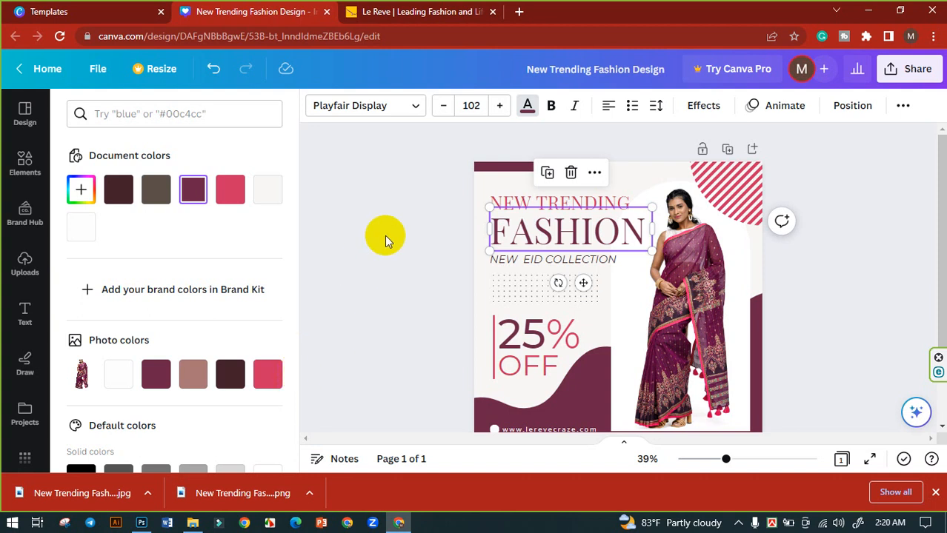
pyautogui.press('Escape')
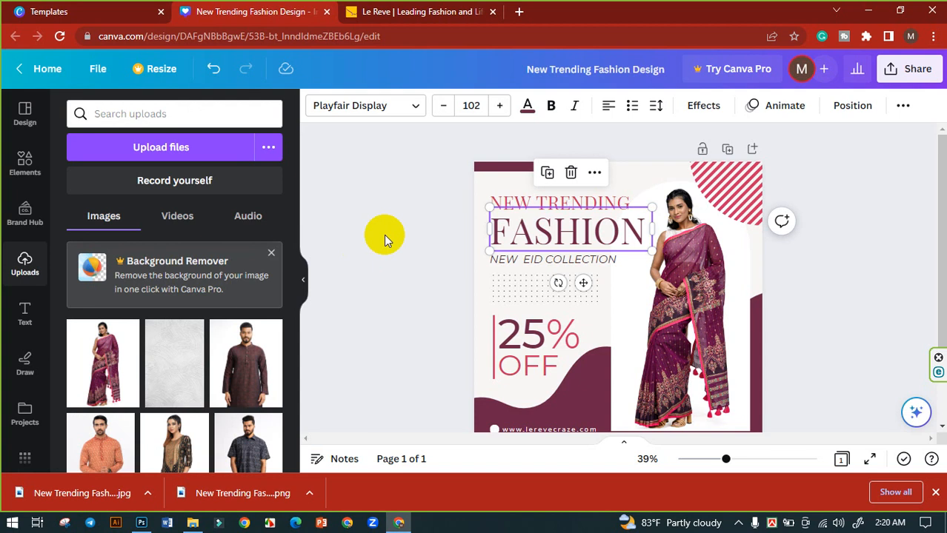
# - Deselect the FASHION heading and dismiss the browser's list of downloaded files
pyautogui.click(437, 210)
pyautogui.scroll(-1, 439, 208)
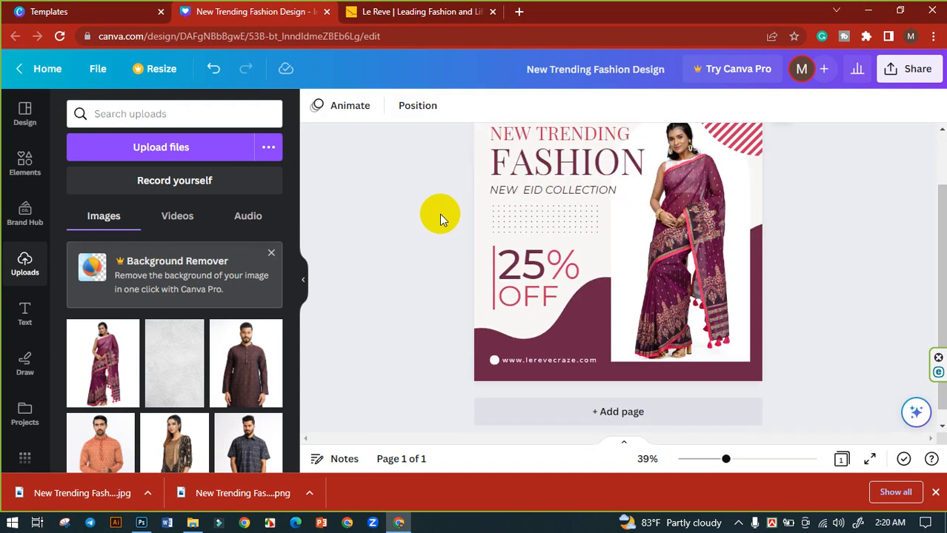
pyautogui.scroll(1, 440, 214)
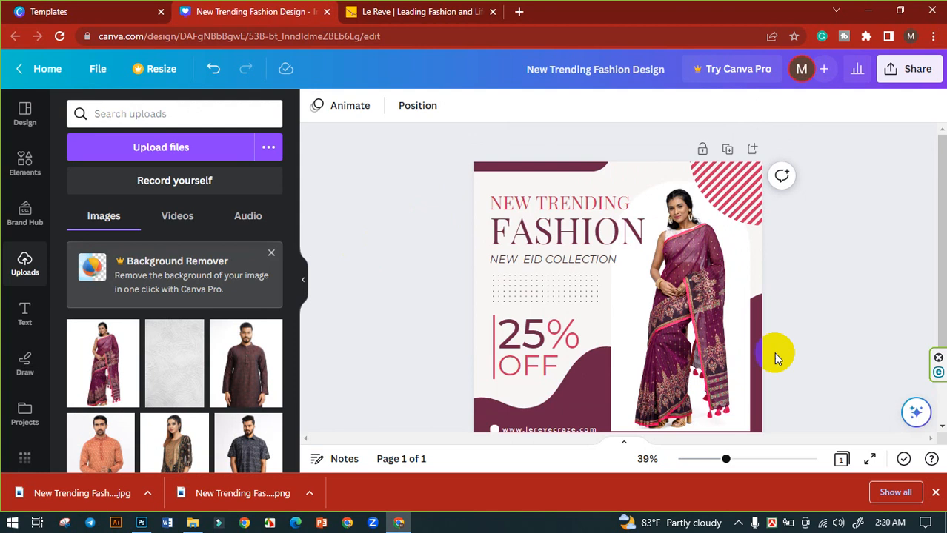
pyautogui.click(935, 492)
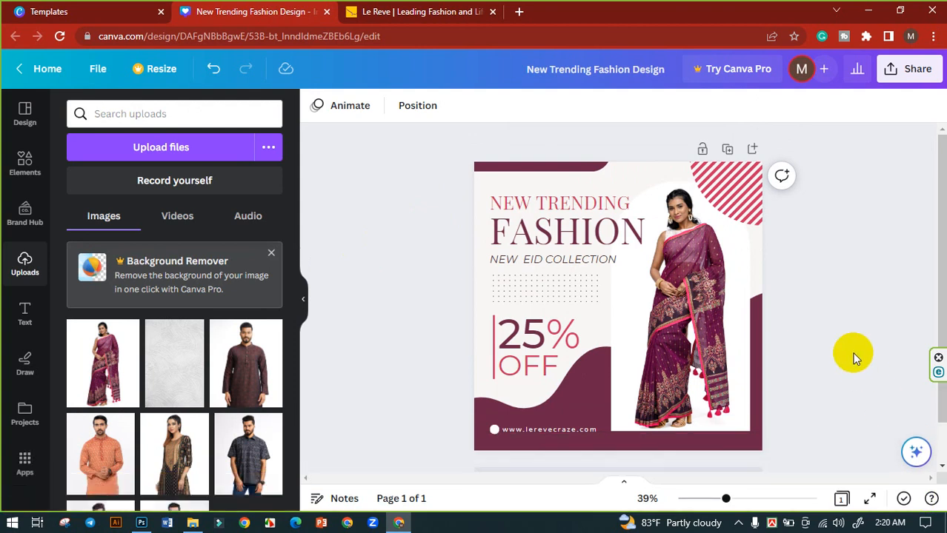